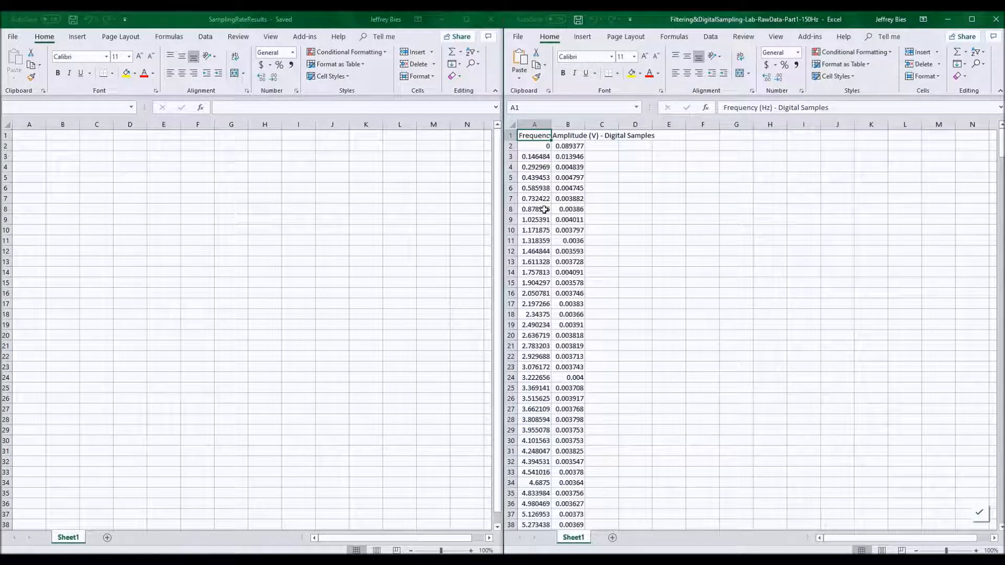
# Copy the frequency and amplitude data from the 150 Hz raw data workbook and paste it into cell A1 of the results workbook.
pyautogui.hotkey('ctrl', 'shift', 'Right')
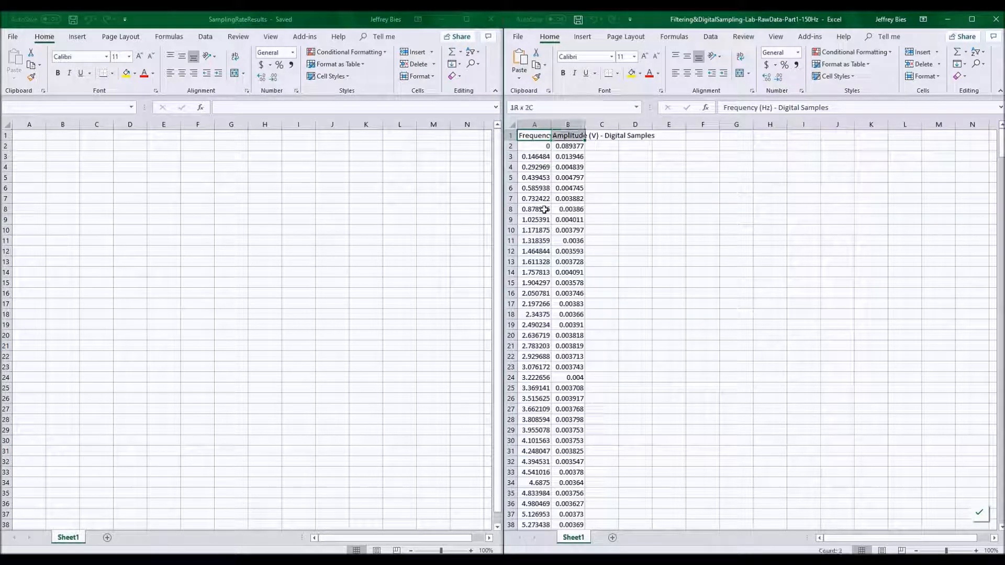
pyautogui.hotkey('ctrl', 'shift', 'Down')
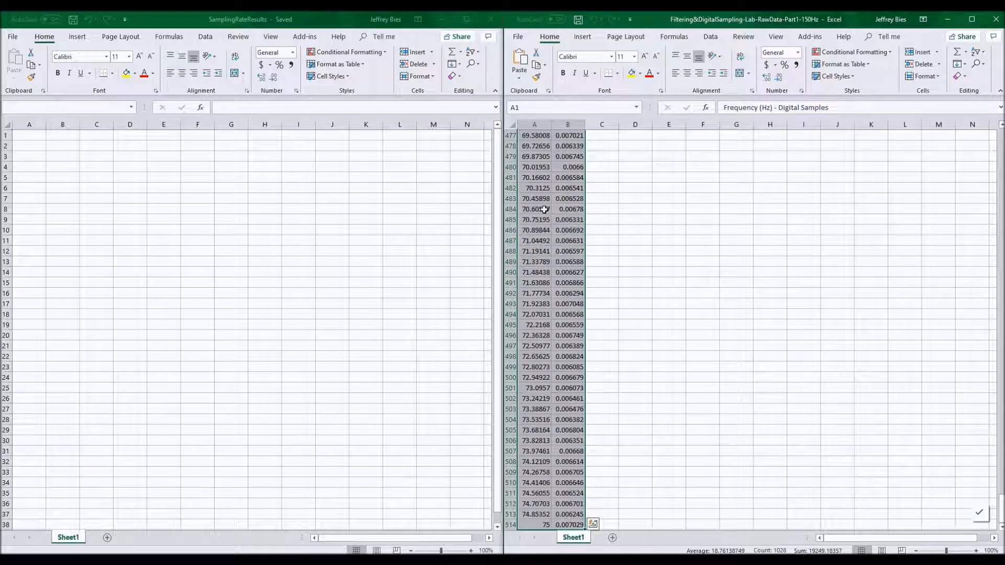
pyautogui.hotkey('ctrl', 'c')
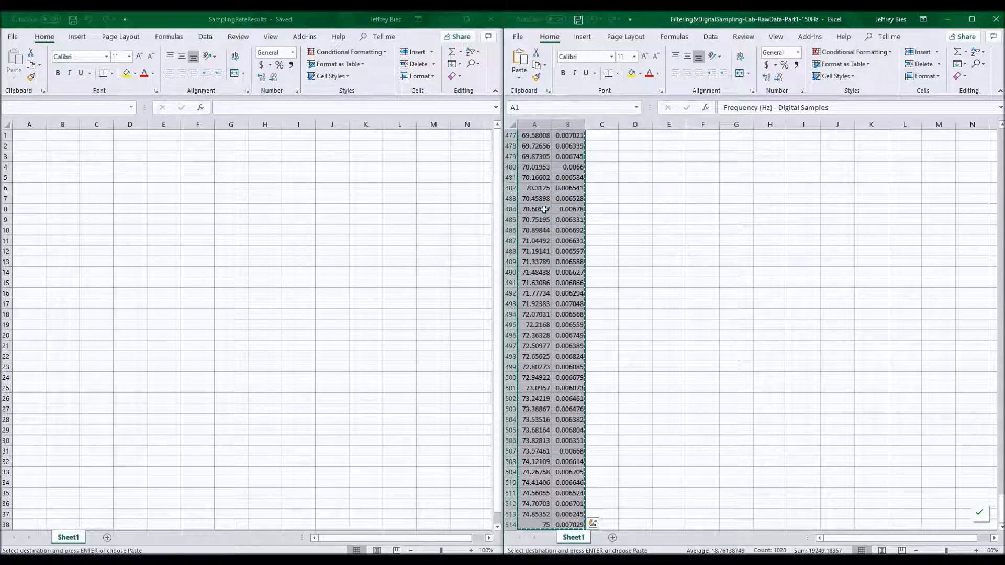
pyautogui.click(26, 135)
pyautogui.rightClick(24, 135)
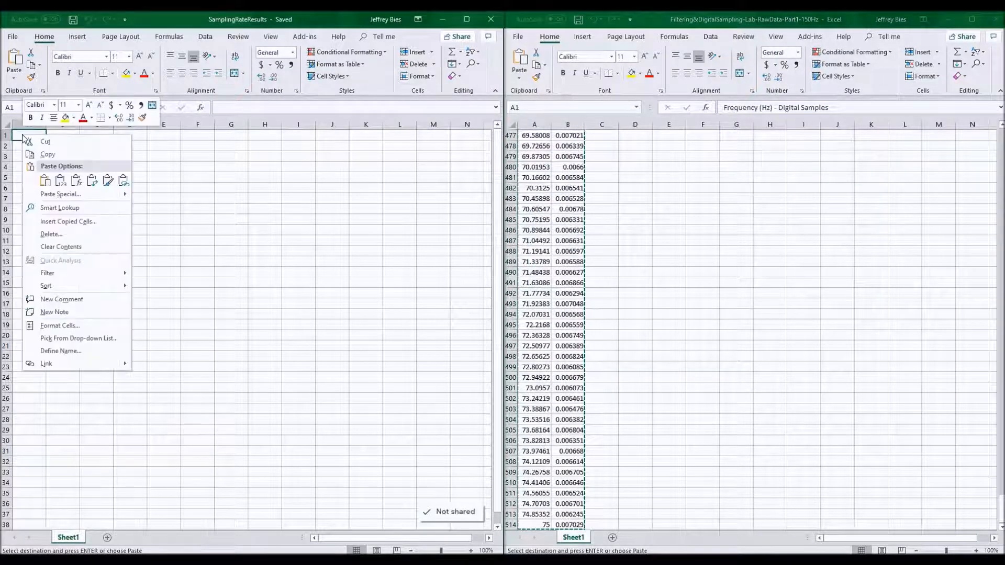
pyautogui.click(59, 180)
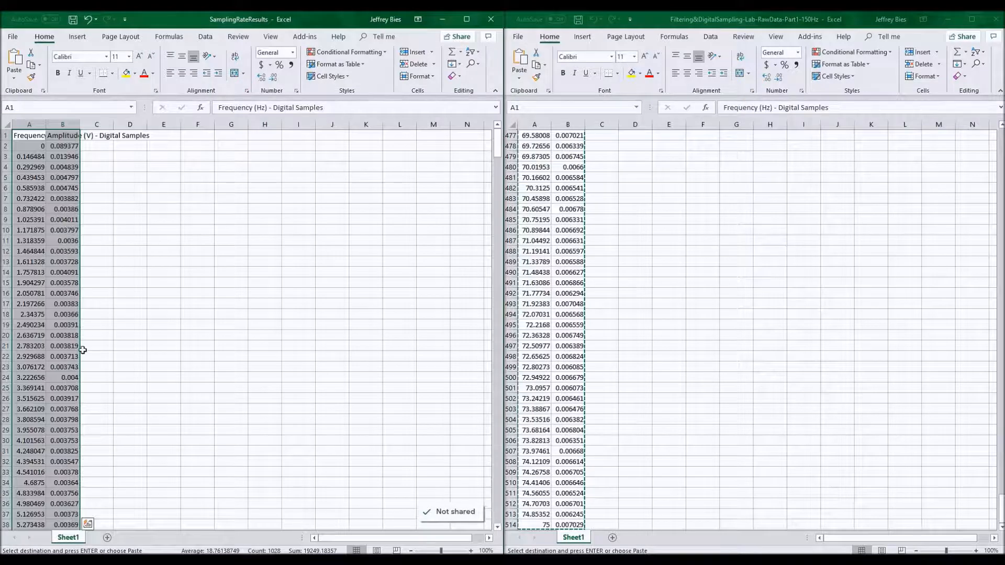
# Rename the results workbook's sheet to 150 Hz.
pyautogui.doubleClick(75, 540)
pyautogui.write('150 Hz')
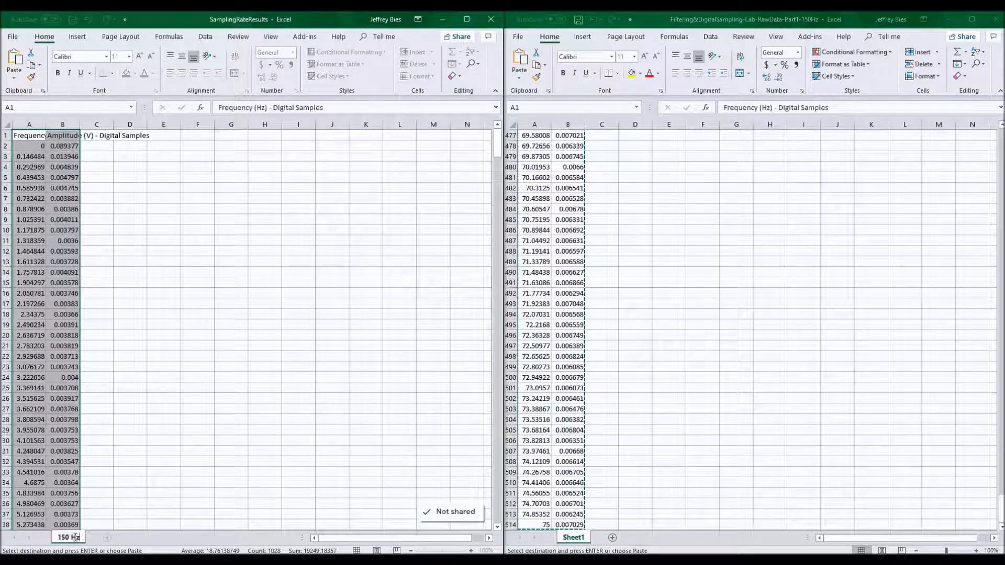
pyautogui.press('Return')
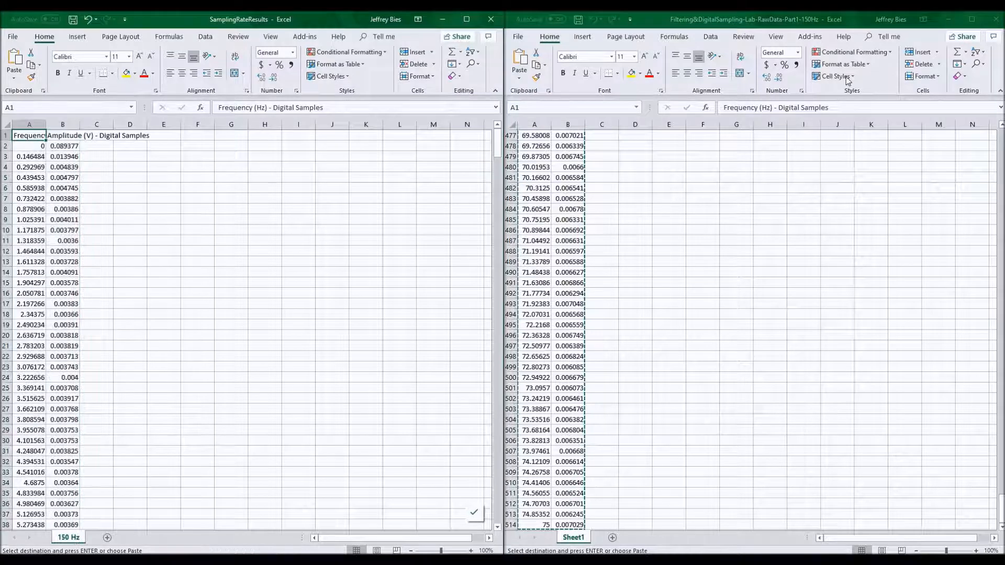
# Close the 150 Hz raw data workbook without keeping the clipboard contents.
pyautogui.click(1001, 23)
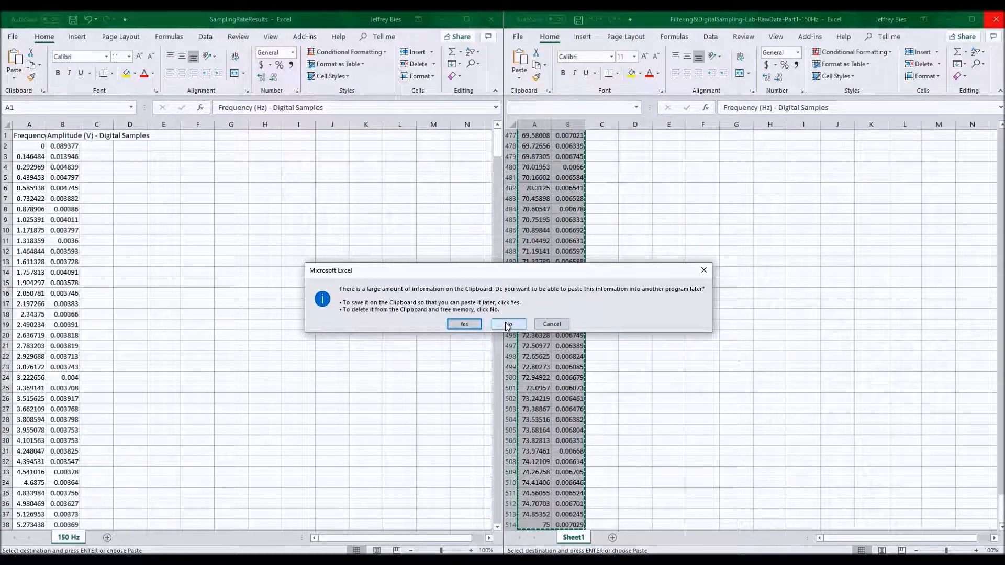
pyautogui.click(508, 325)
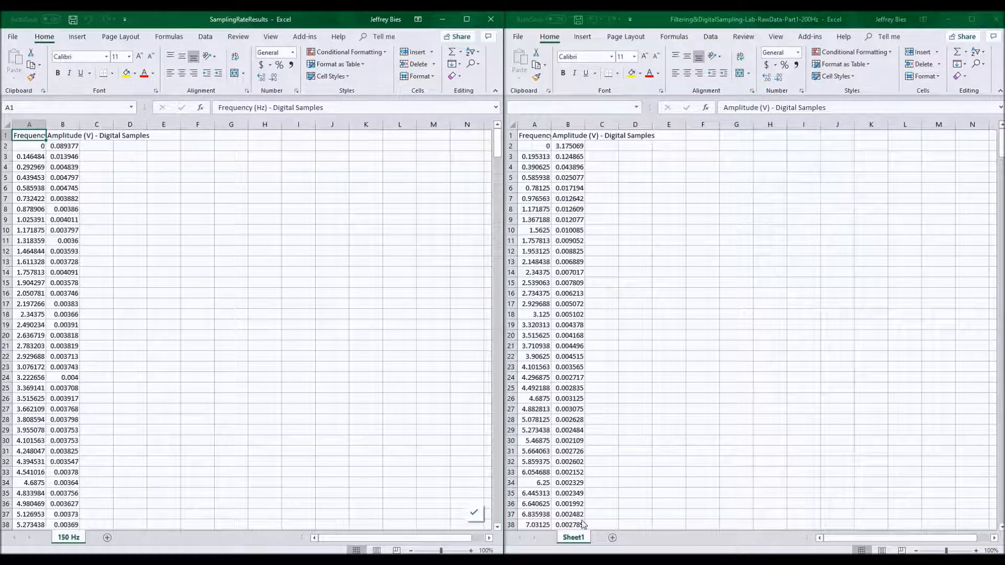
# Rename the sheet in the 200 Hz raw data workbook to 200 Hz.
pyautogui.click(573, 538)
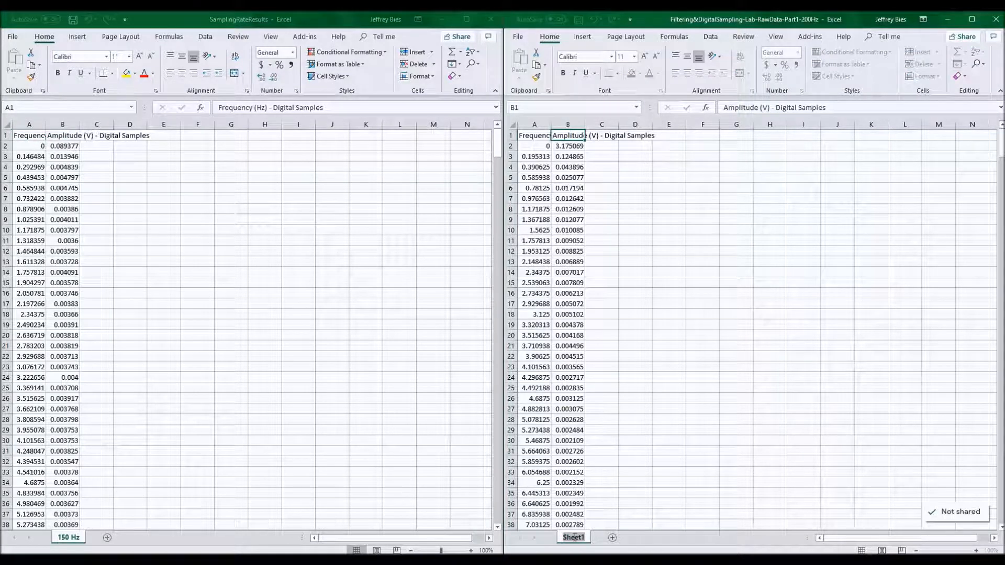
pyautogui.doubleClick(574, 538)
pyautogui.write('200 Hz')
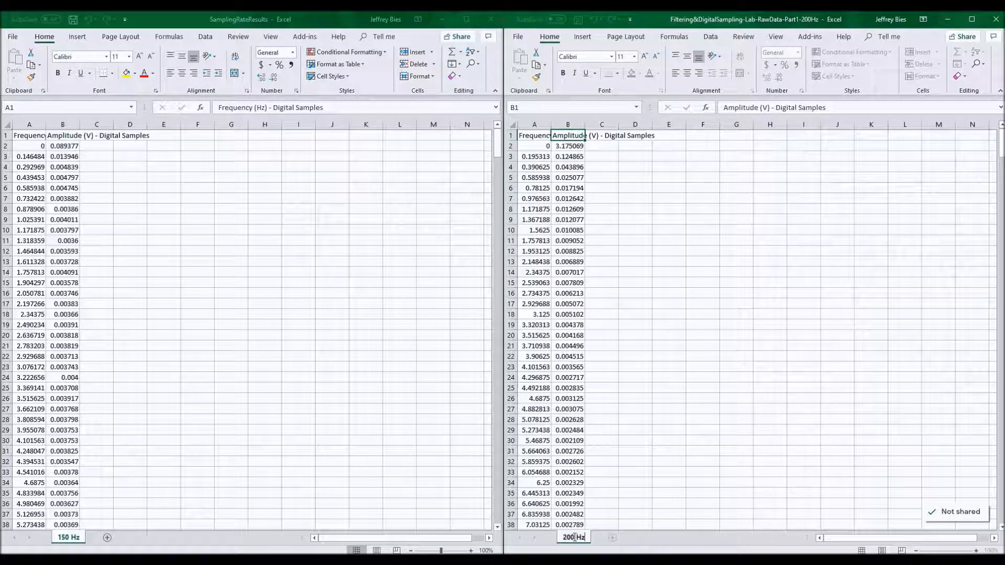
pyautogui.press('Return')
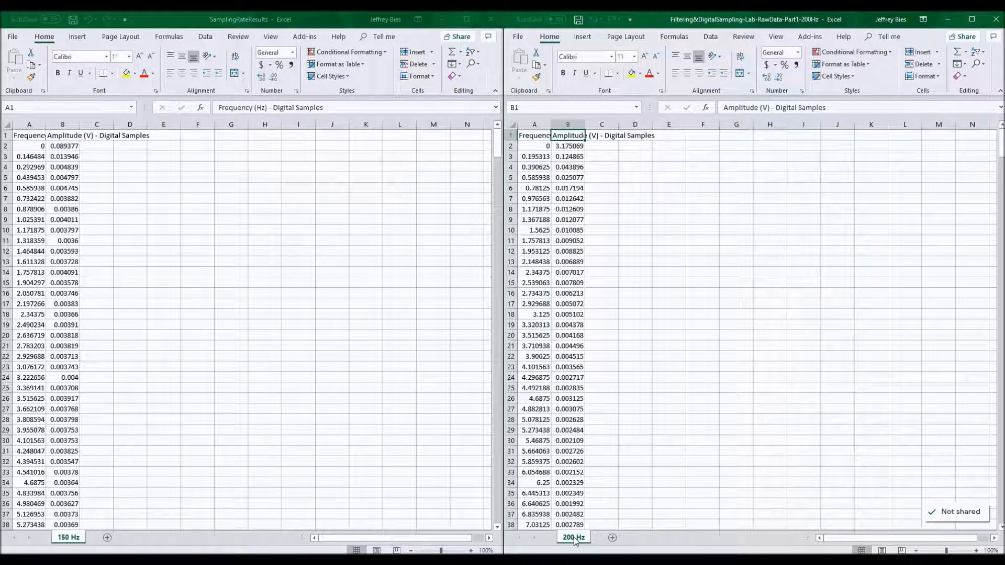
# Move the 200 Hz sheet to the end of SamplingRateResults.xlsx.
pyautogui.rightClick(575, 539)
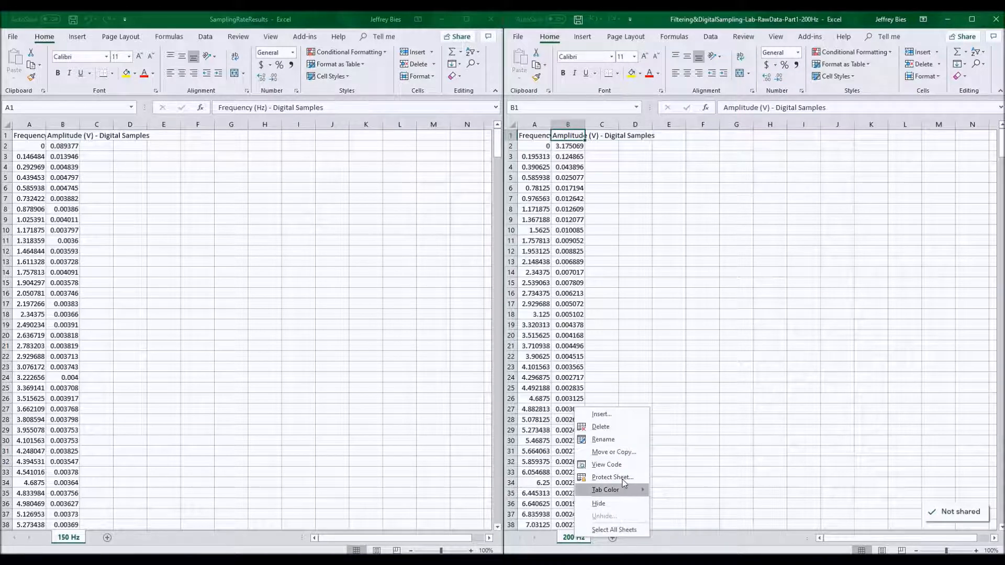
pyautogui.click(613, 453)
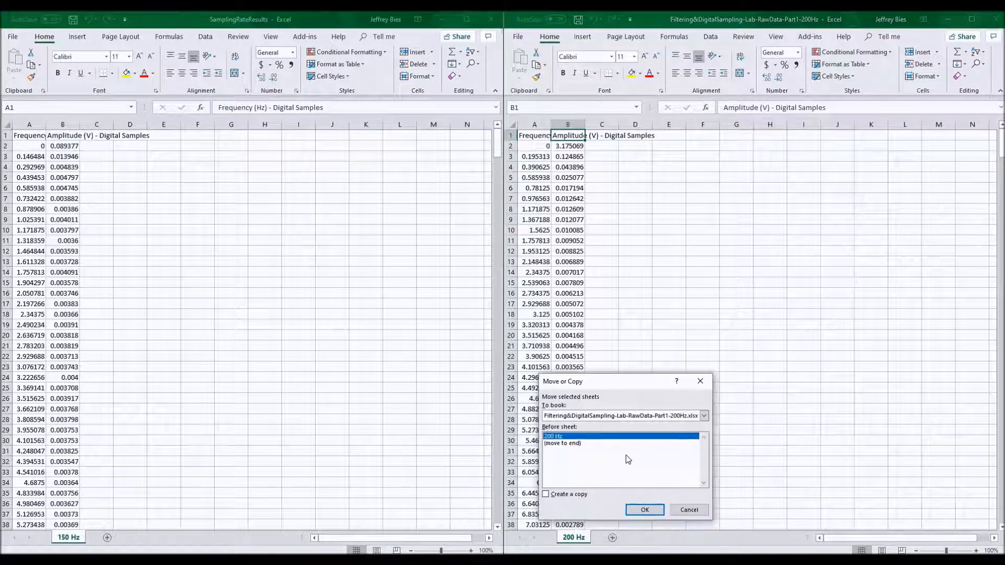
pyautogui.click(589, 416)
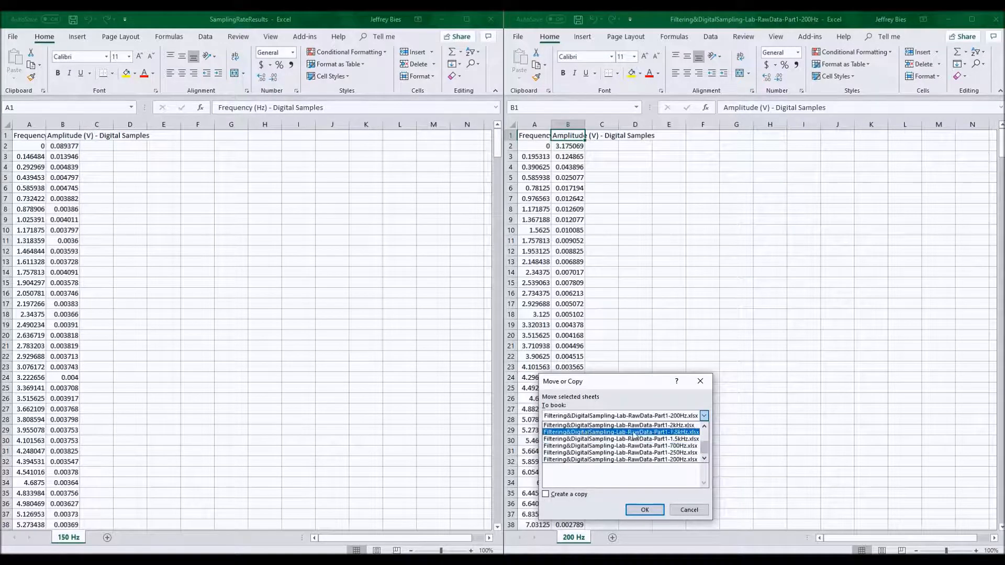
pyautogui.moveTo(706, 449); pyautogui.dragTo(705, 434)
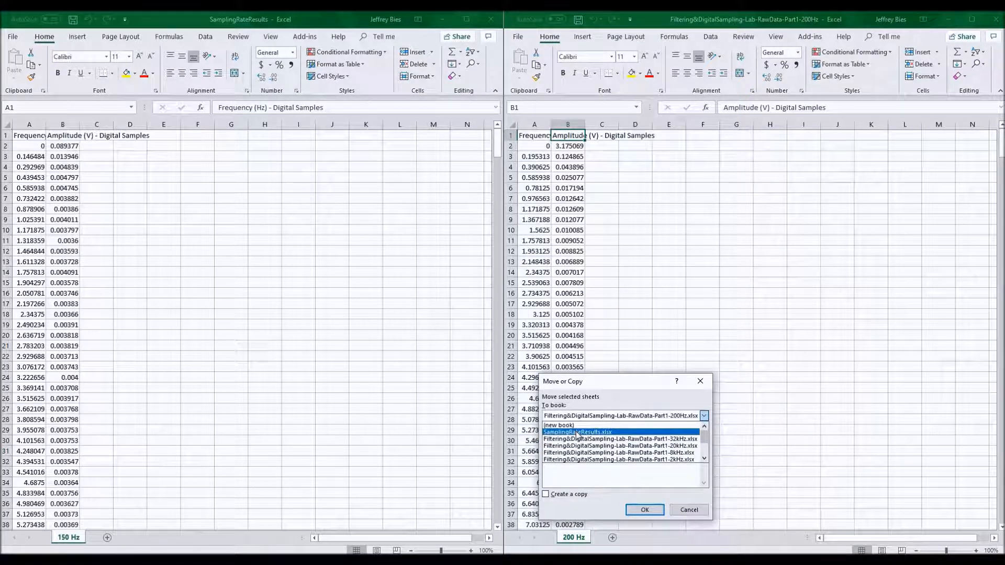
pyautogui.click(577, 432)
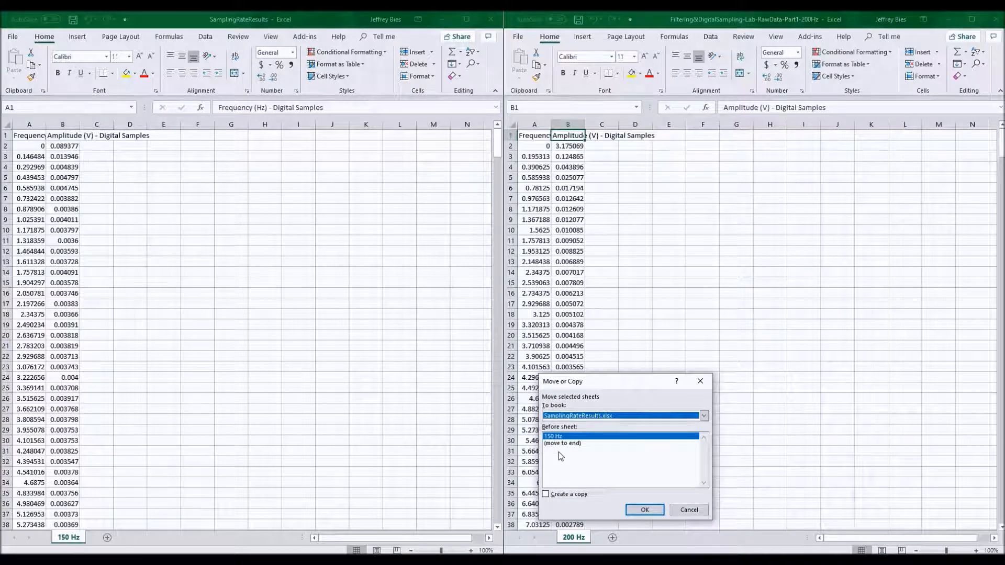
pyautogui.click(562, 445)
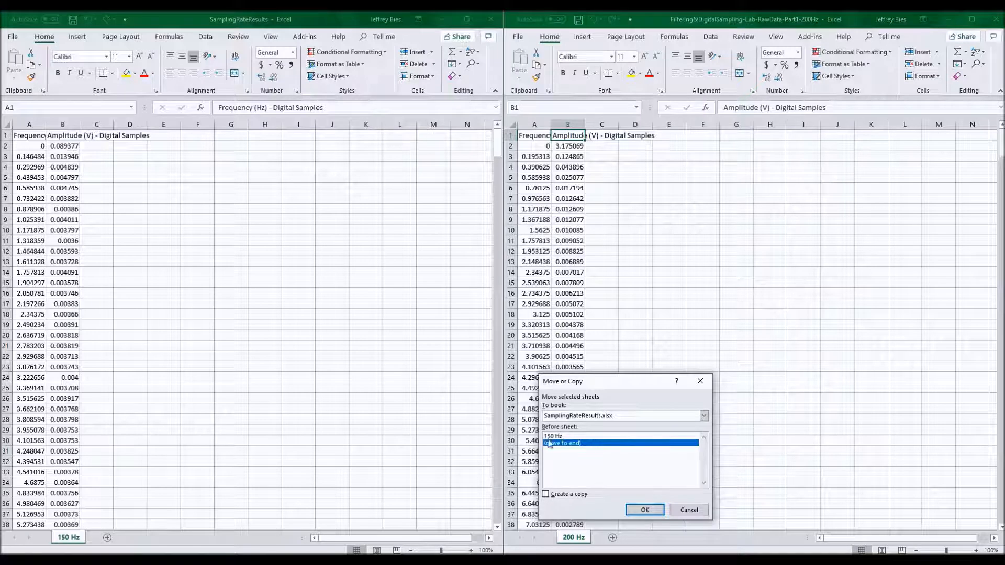
pyautogui.click(645, 510)
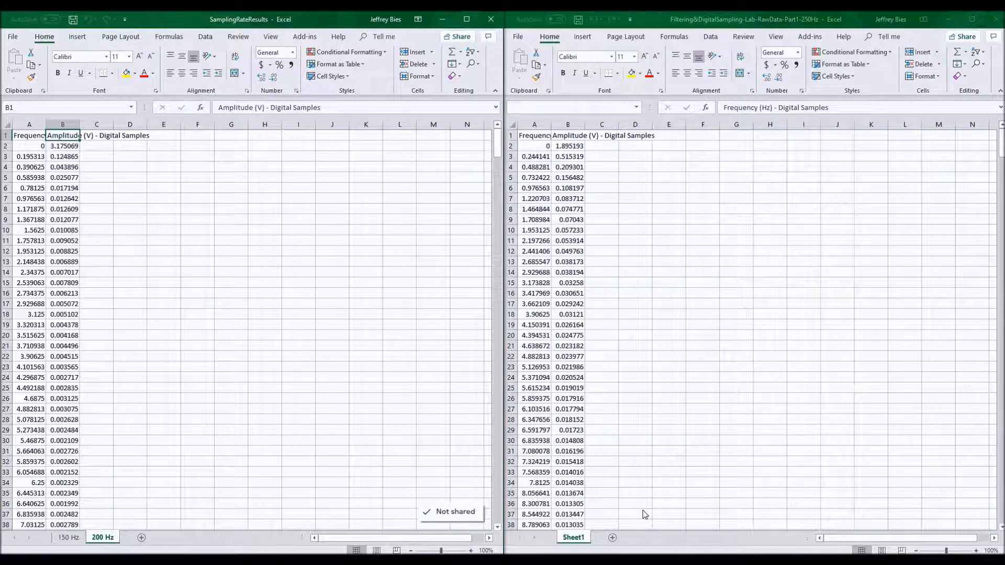
# Rename the 250 Hz raw data workbook's sheet to 250 Hz and move it into the results workbook.
pyautogui.click(576, 538)
pyautogui.doubleClick(577, 537)
pyautogui.write('250 Hz')
pyautogui.press('Return')
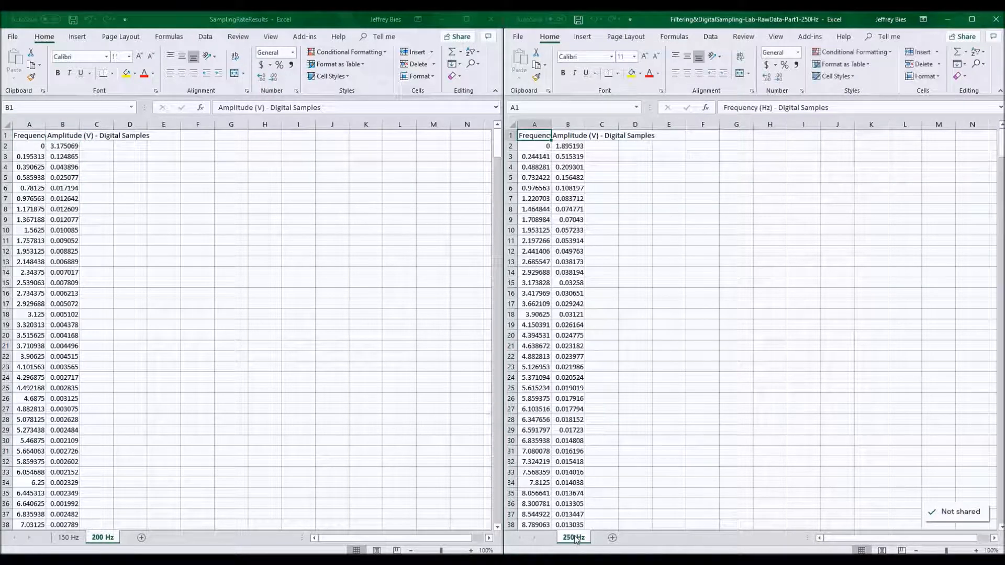
pyautogui.moveTo(576, 539)
pyautogui.mouseDown()
pyautogui.moveTo(322, 525)
pyautogui.moveTo(123, 538)
pyautogui.mouseUp()
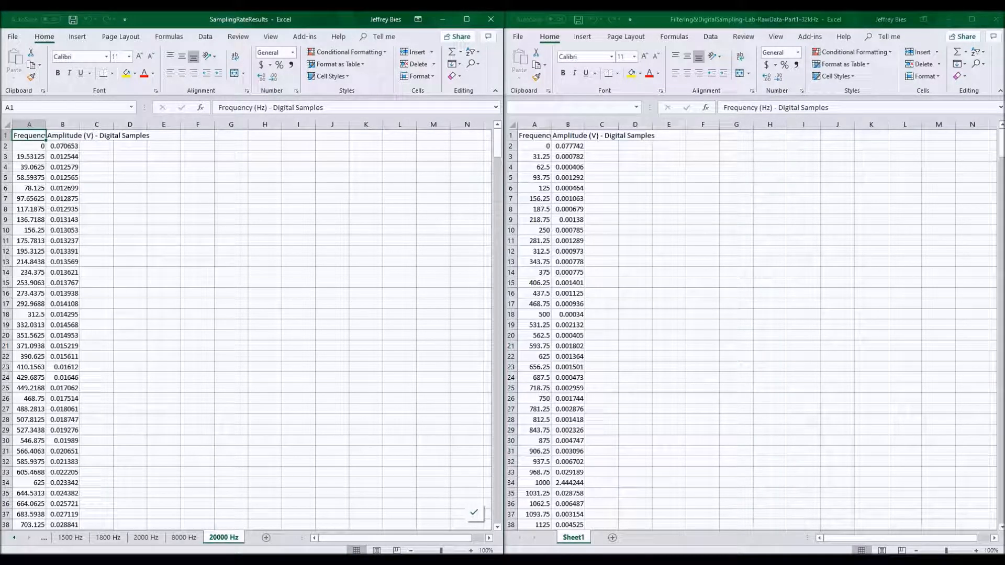
# On the 150 Hz sheet, enter the labels Ameas, fmeas and fmax in cells D1 to D3.
pyautogui.hotkey('ctrl', 'pageup')
pyautogui.hotkey('ctrl', 'pagedown')
pyautogui.hotkey('ctrl', 'pageup')
pyautogui.hotkey('ctrl', 'pageup')
pyautogui.hotkey('ctrl', 'pagedown')
pyautogui.hotkey('ctrl', 'pagedown')
pyautogui.hotkey('ctrl', 'pageup')
pyautogui.hotkey('ctrl', 'pageup')
pyautogui.hotkey('ctrl', 'pageup')
pyautogui.hotkey('ctrl', 'pageup')
pyautogui.hotkey('ctrl', 'pageup')
pyautogui.hotkey('ctrl', 'pageup')
pyautogui.hotkey('ctrl', 'pageup')
pyautogui.hotkey('ctrl', 'pageup')
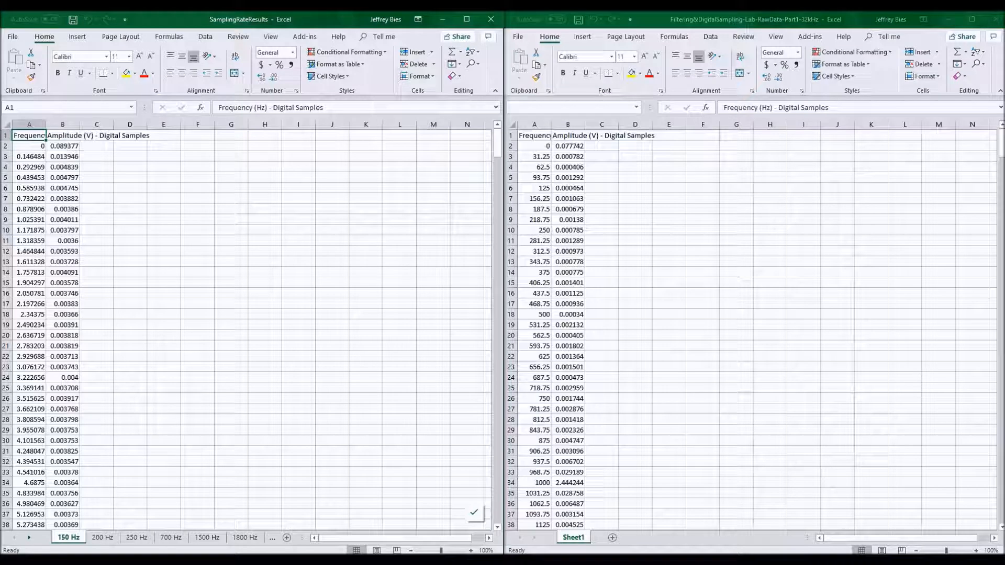
pyautogui.press('Right')
pyautogui.press('Right')
pyautogui.press('Right')
pyautogui.write('Ameas')
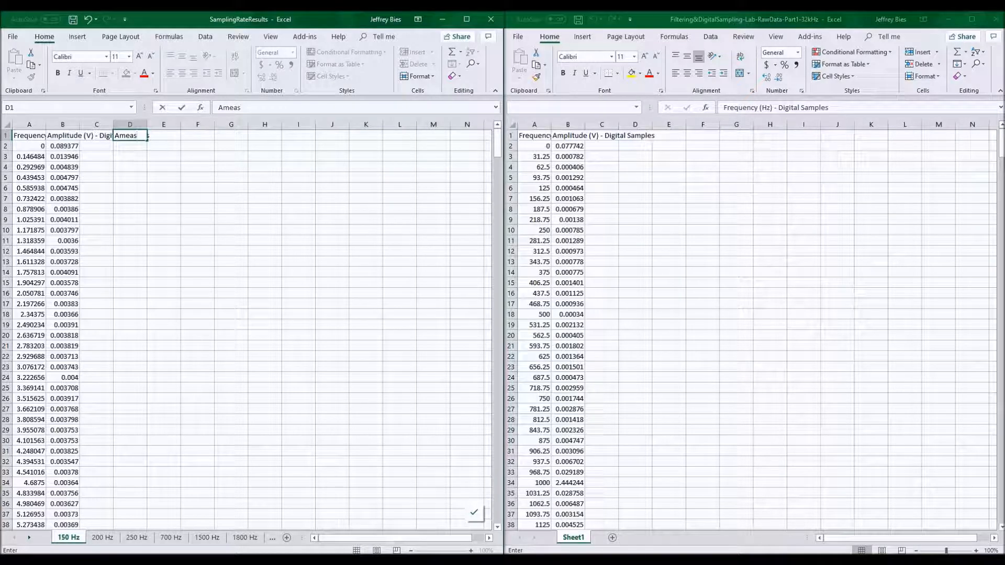
pyautogui.press('Return')
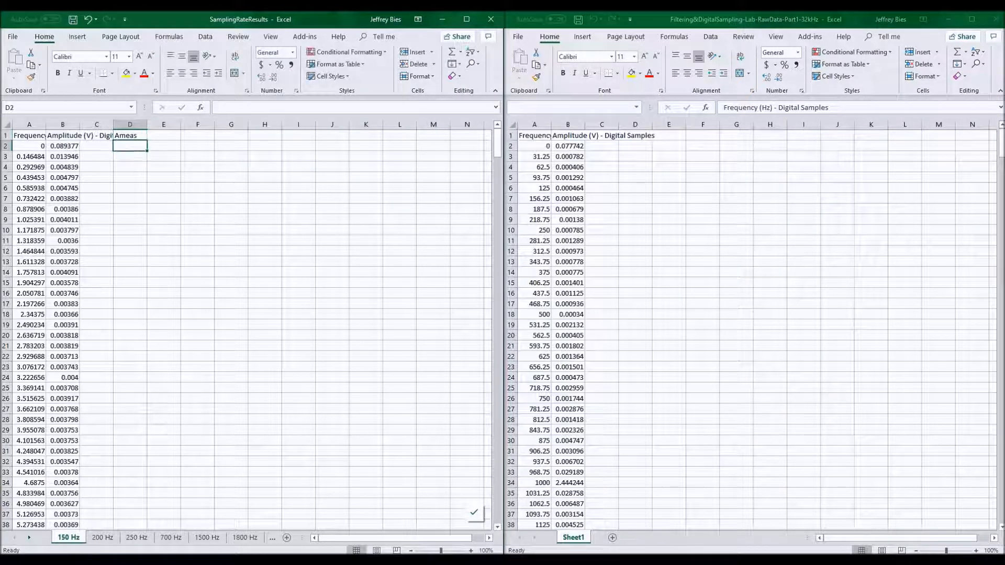
pyautogui.write('fmeas')
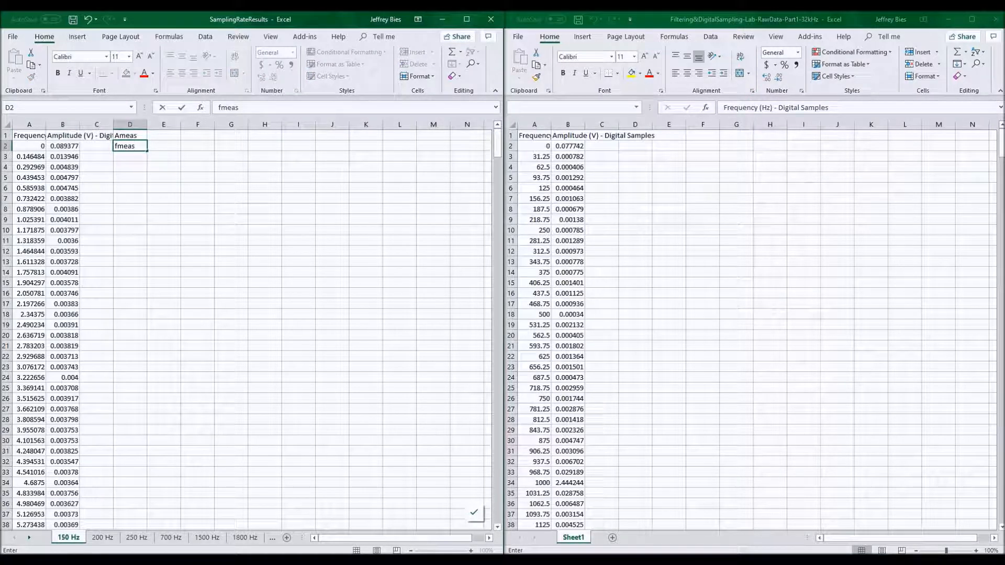
pyautogui.press('Return')
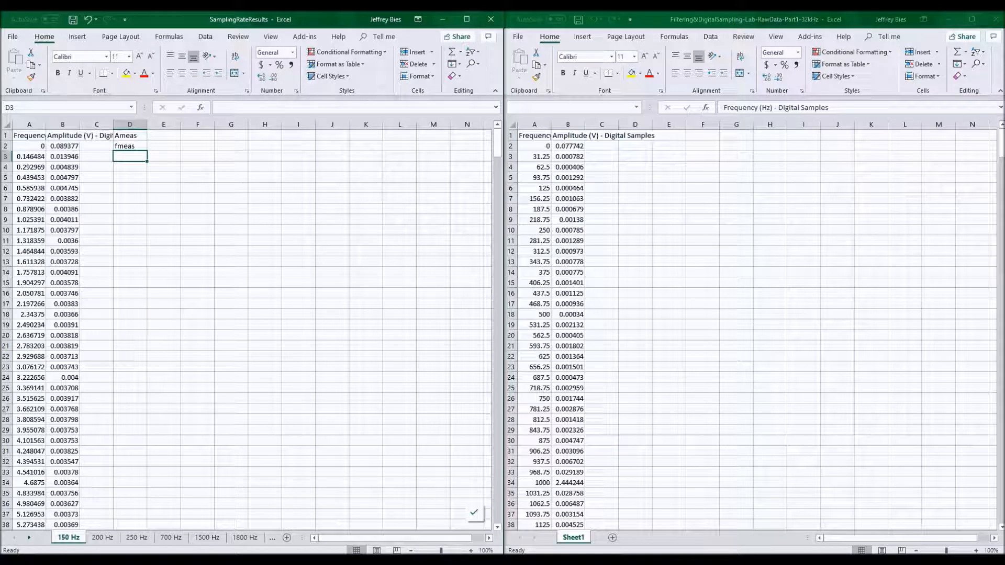
pyautogui.write('fmax')
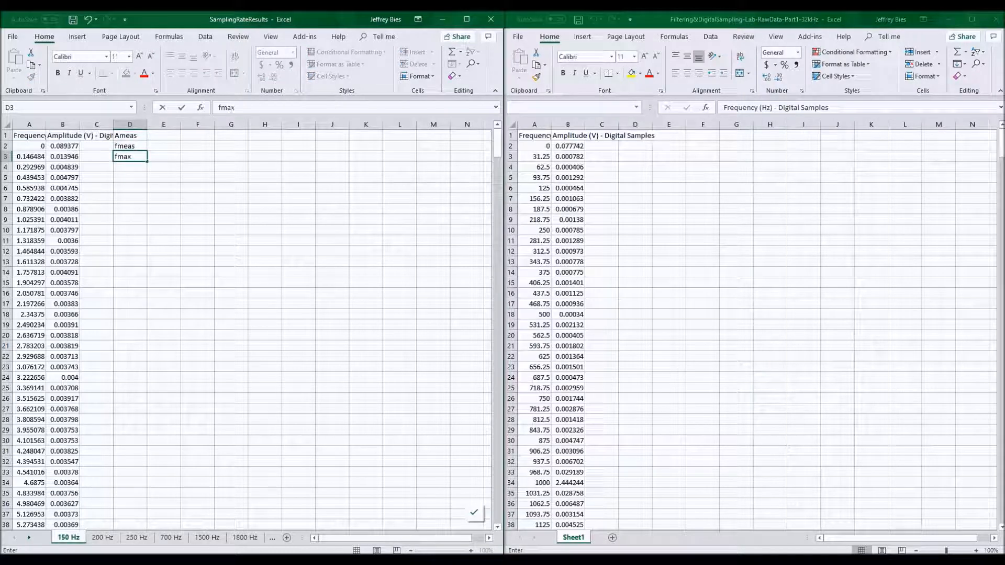
pyautogui.press('Return')
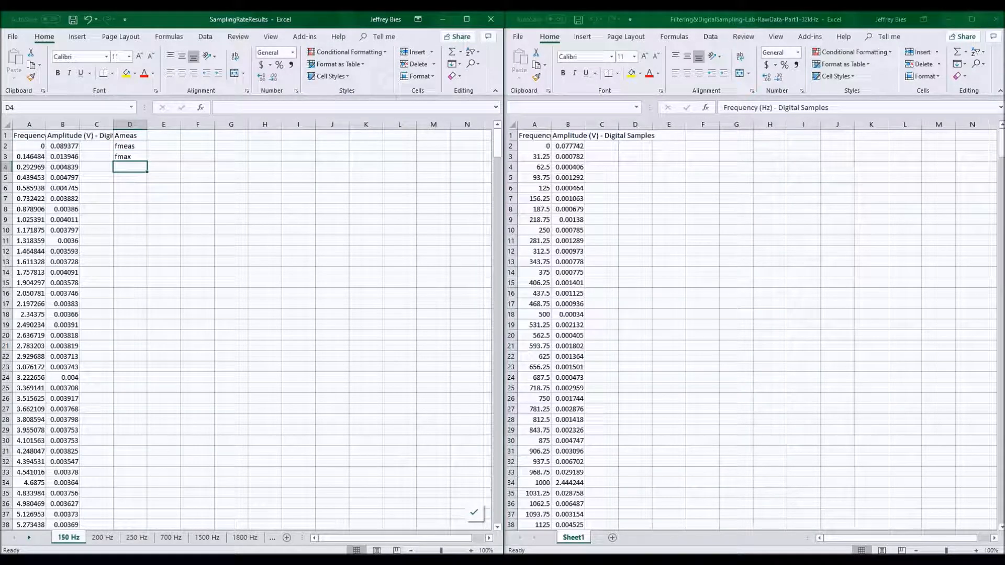
# Enter the label df in D4 and the units V, Hz, Hz, Hz in cells F1 to F4.
pyautogui.write('df')
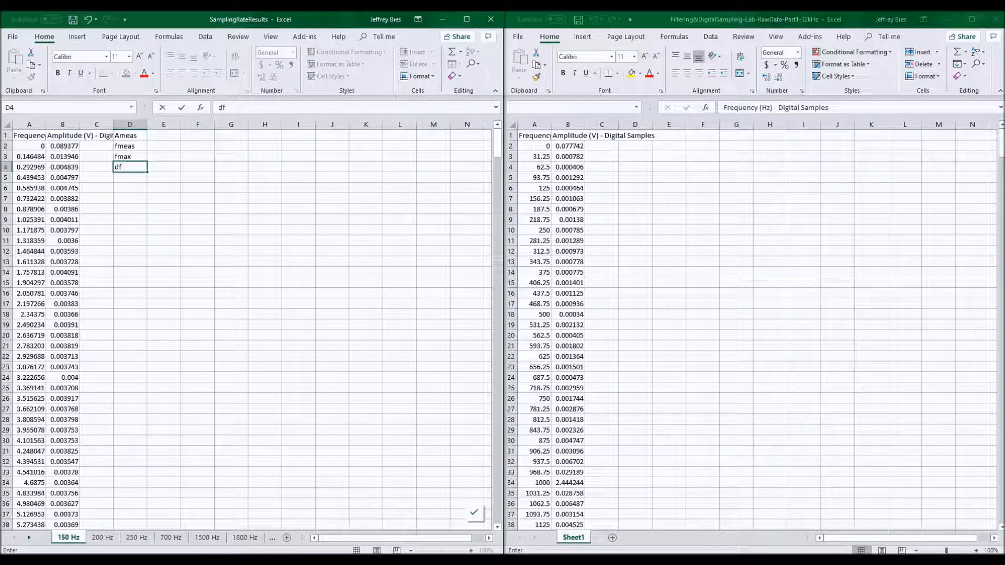
pyautogui.press('Right')
pyautogui.press('Right')
pyautogui.press('Up')
pyautogui.press('Up')
pyautogui.press('Up')
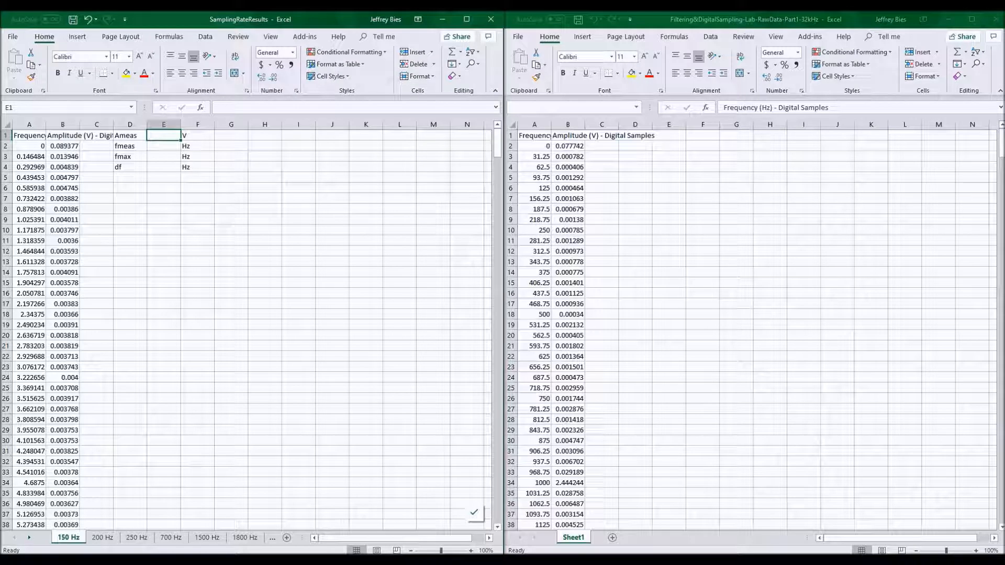
# Enter a MAX formula in E1 returning the largest amplitude in B2:B514.
pyautogui.write('=')
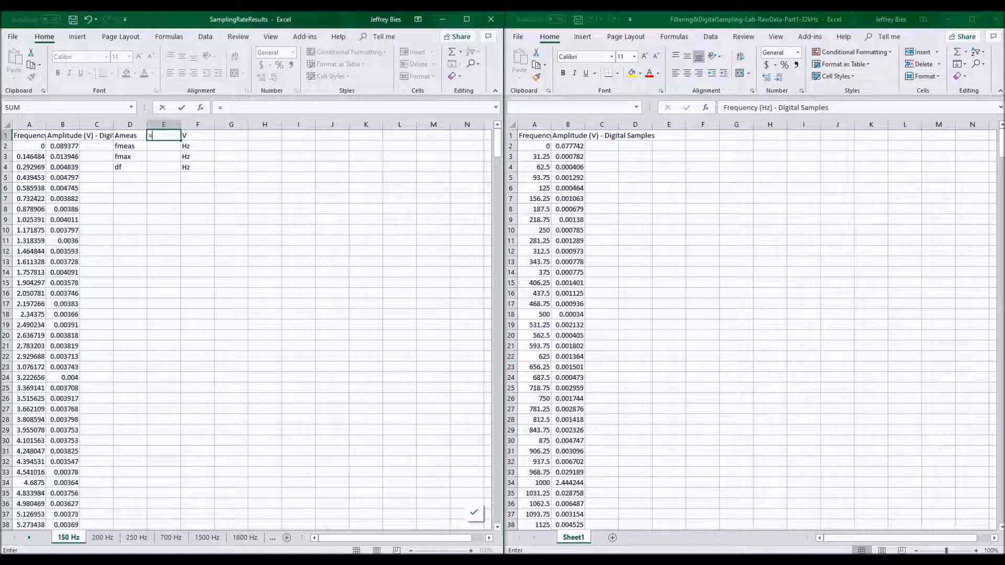
pyautogui.write('max')
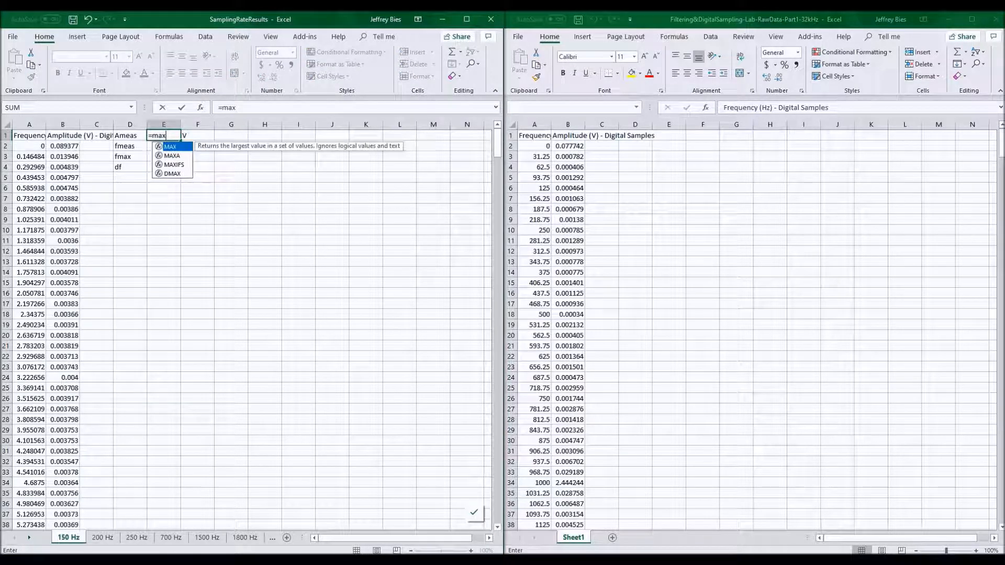
pyautogui.press('Tab')
pyautogui.click(76, 146)
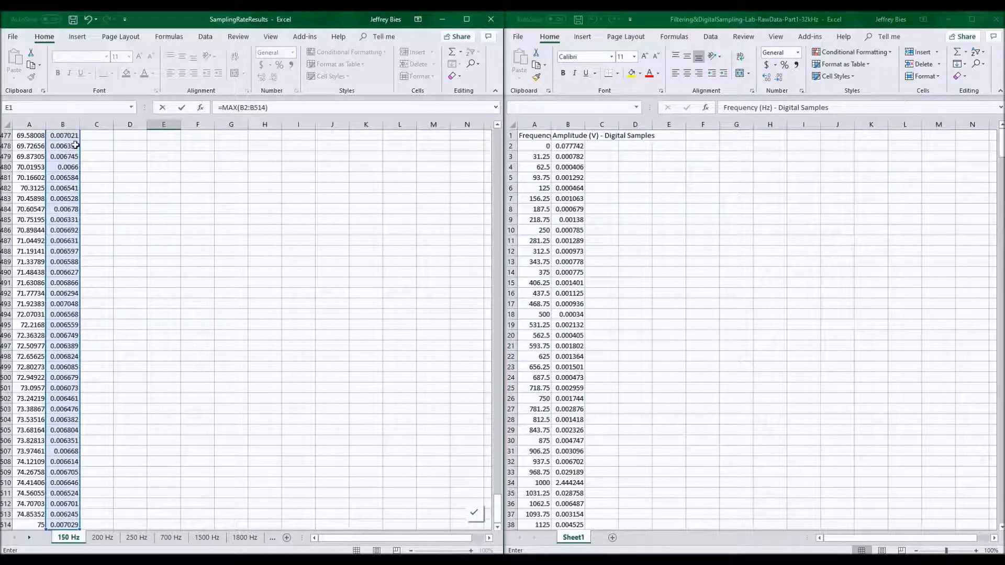
pyautogui.press('Escape')
# Enter the array formula =MAX(IF(E1=B2:B514,A2:A514,0)) in E2 to get the frequency of the peak amplitude.
pyautogui.scroll(1, 76, 146)
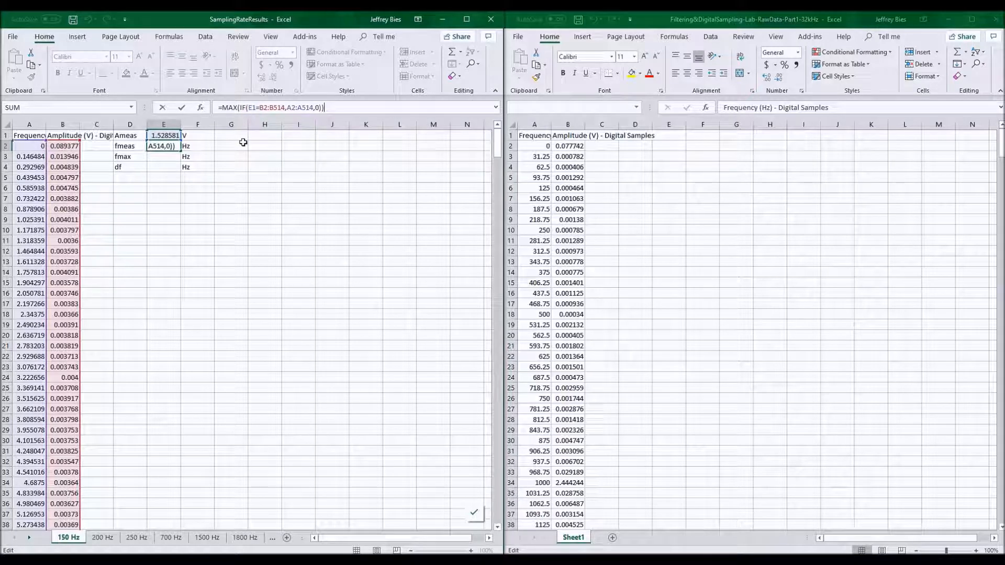
pyautogui.hotkey('ctrl', 'shift', 'Return')
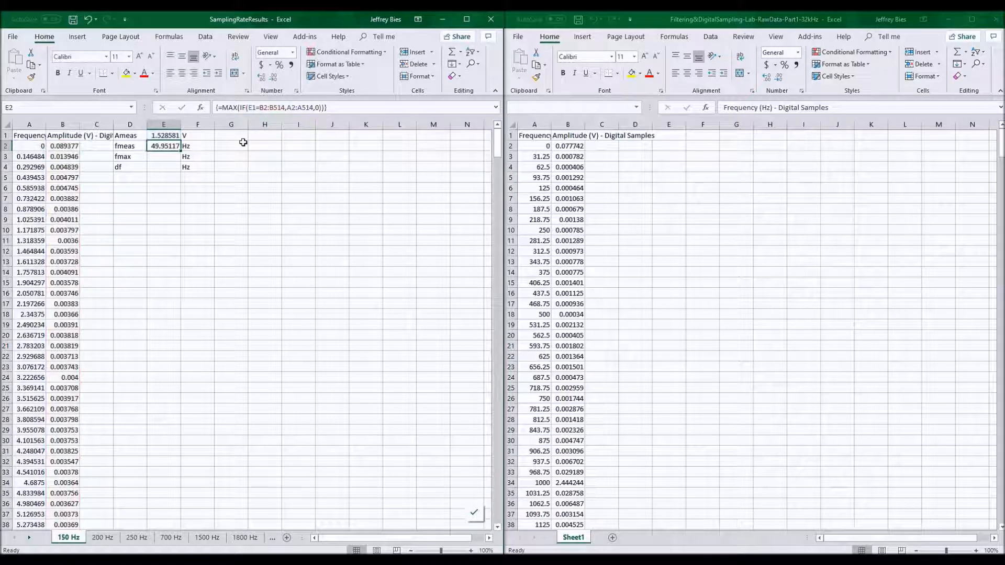
# On the 150 Hz sheet, enter 75 as fmax in E3 and the formula =A3 as df in E4.
pyautogui.click(166, 159)
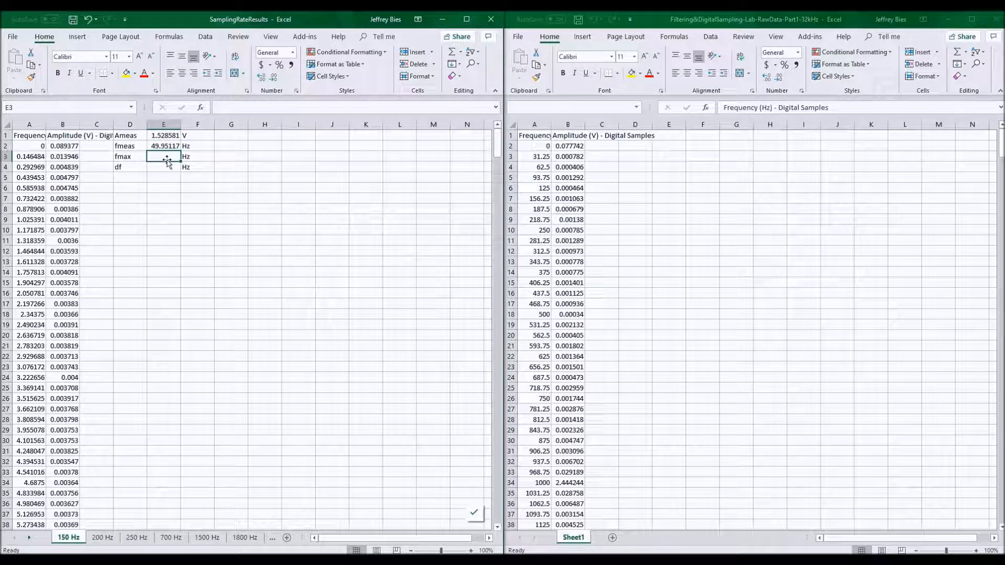
pyautogui.write('75')
pyautogui.press('Return')
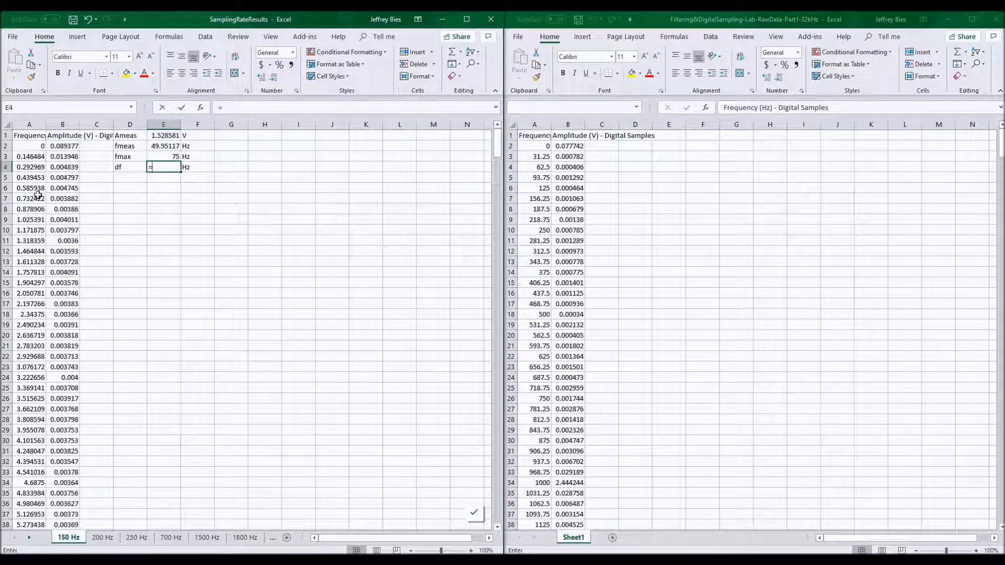
pyautogui.write('=')
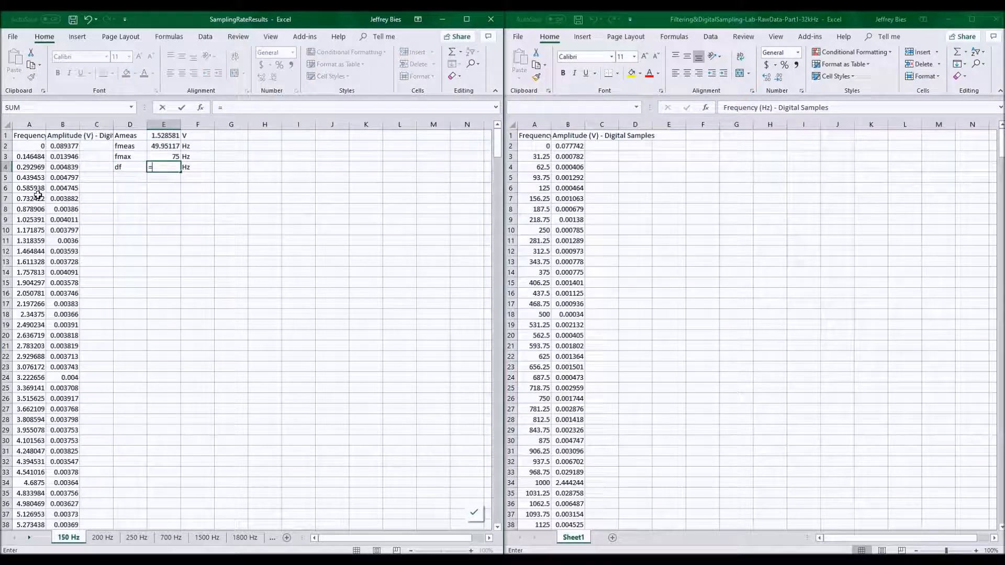
pyautogui.click(32, 157)
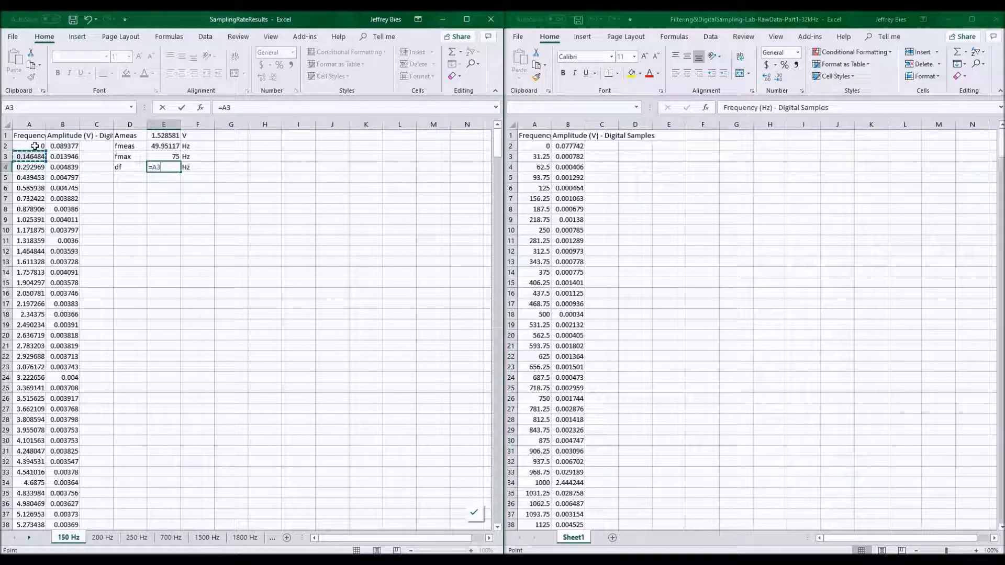
pyautogui.press('Return')
pyautogui.hotkey('ctrl', 'Home')
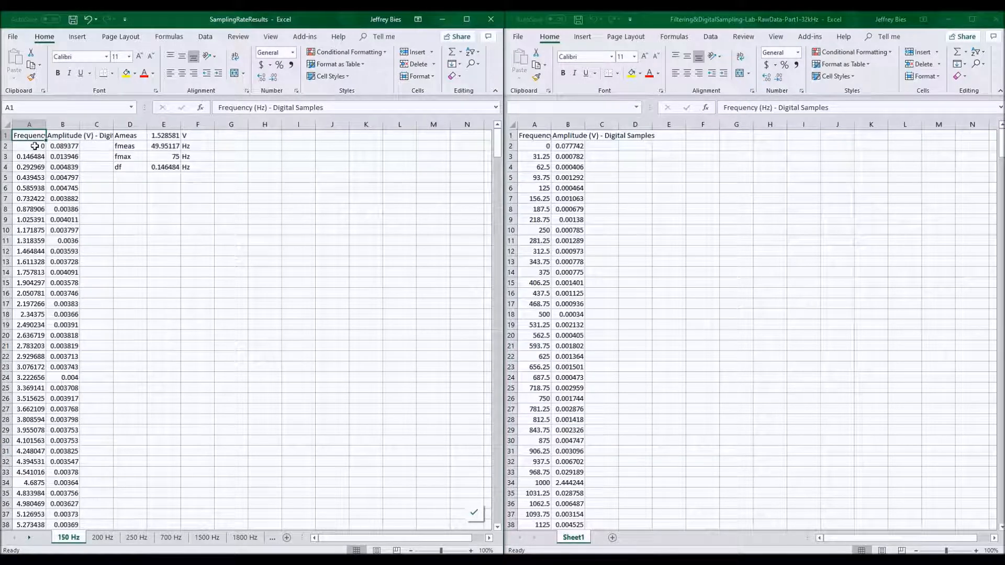
# Group the sheets from 200 Hz through 20000 Hz and paste the copied D1:F4 results block at D1 on all of them.
pyautogui.hotkey('ctrl', 'z')
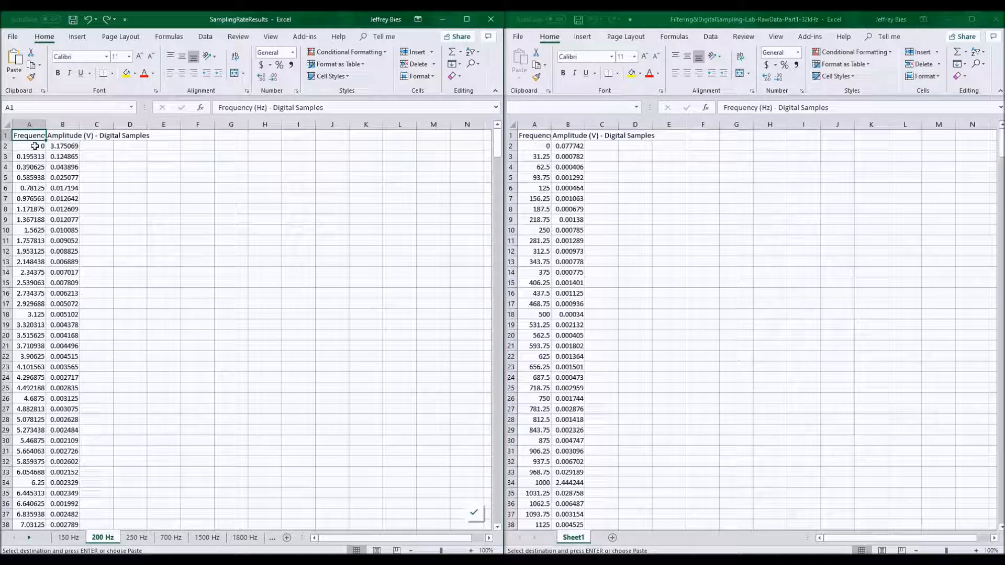
pyautogui.hotkey('ctrl', 'shift', 'pagedown')
pyautogui.hotkey('ctrl', 'shift', 'pagedown')
pyautogui.hotkey('ctrl', 'shift', 'pagedown')
pyautogui.hotkey('ctrl', 'shift', 'pagedown')
pyautogui.hotkey('ctrl', 'shift', 'pagedown')
pyautogui.hotkey('ctrl', 'shift', 'pagedown')
pyautogui.hotkey('ctrl', 'shift', 'pagedown')
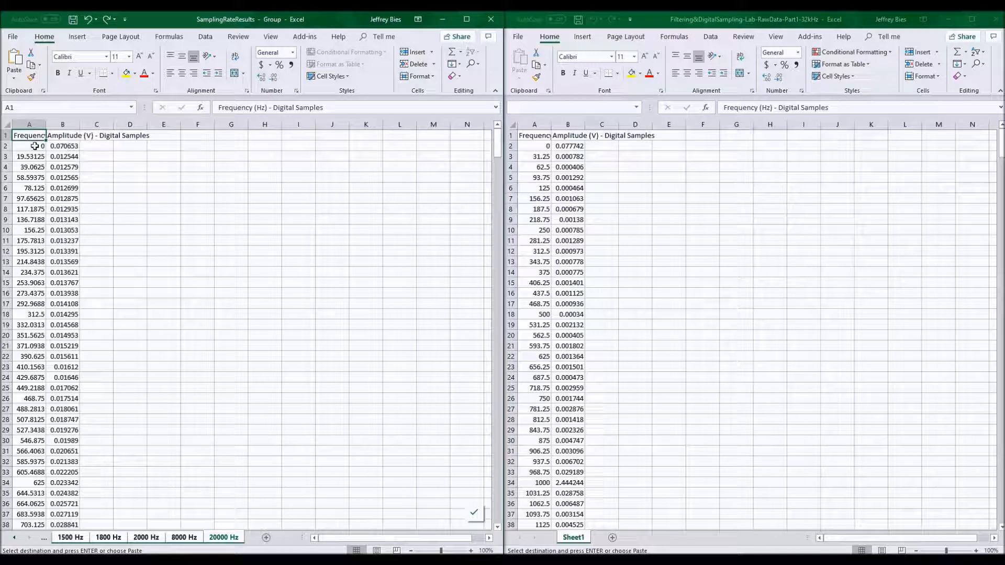
pyautogui.click(137, 136)
pyautogui.press('Return')
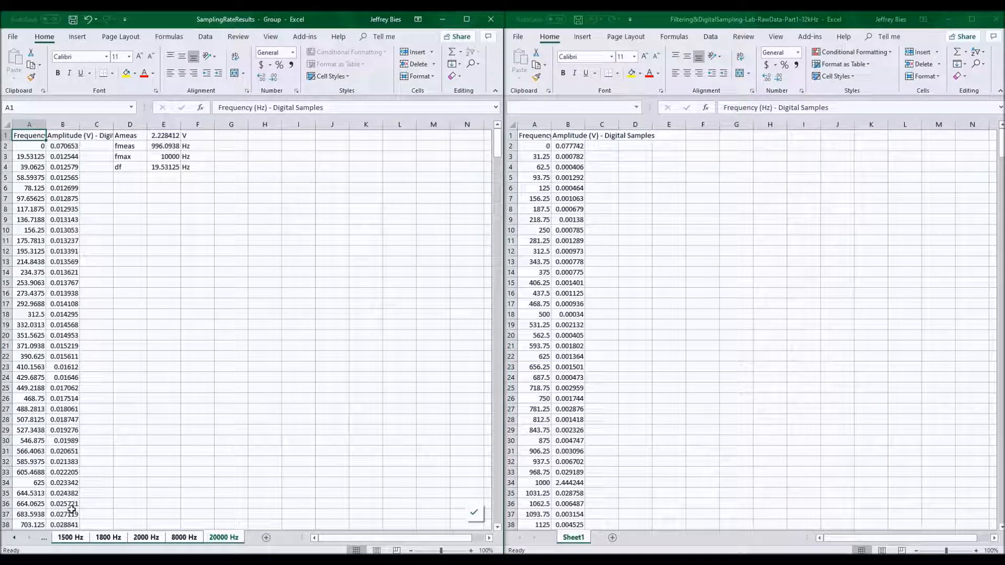
# Step through the sampling-rate sheets to check the pasted results block on each one.
pyautogui.hotkey('ctrl', 'pageup')
pyautogui.hotkey('ctrl', 'pageup')
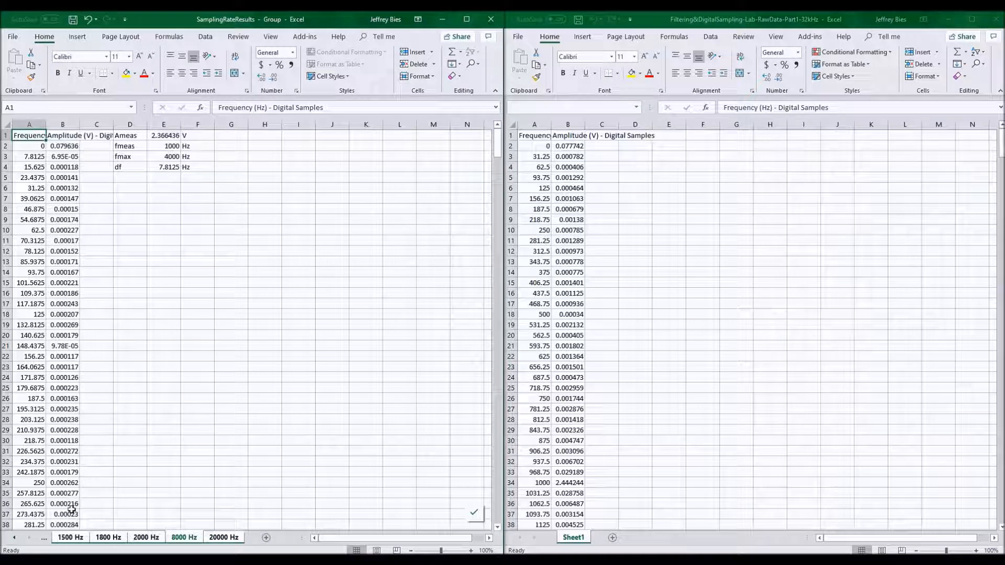
pyautogui.hotkey('ctrl', 'pageup')
pyautogui.hotkey('ctrl', 'pageup')
pyautogui.hotkey('ctrl', 'pageup')
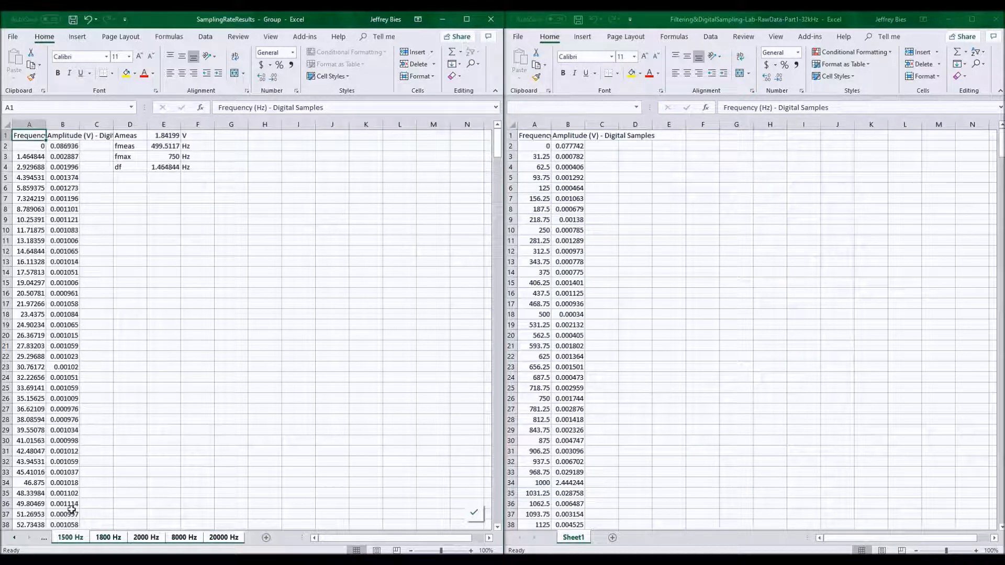
pyautogui.hotkey('ctrl', 'pageup')
pyautogui.hotkey('ctrl', 'pageup')
pyautogui.hotkey('ctrl', 'pageup')
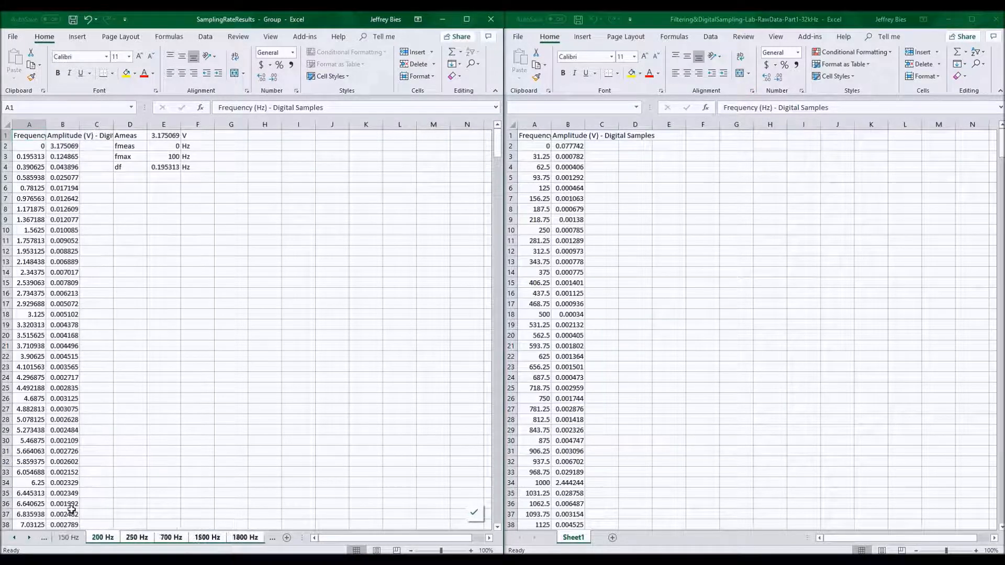
pyautogui.hotkey('ctrl', 'pagedown')
pyautogui.hotkey('ctrl', 'pagedown')
pyautogui.hotkey('ctrl', 'pagedown')
pyautogui.hotkey('ctrl', 'pagedown')
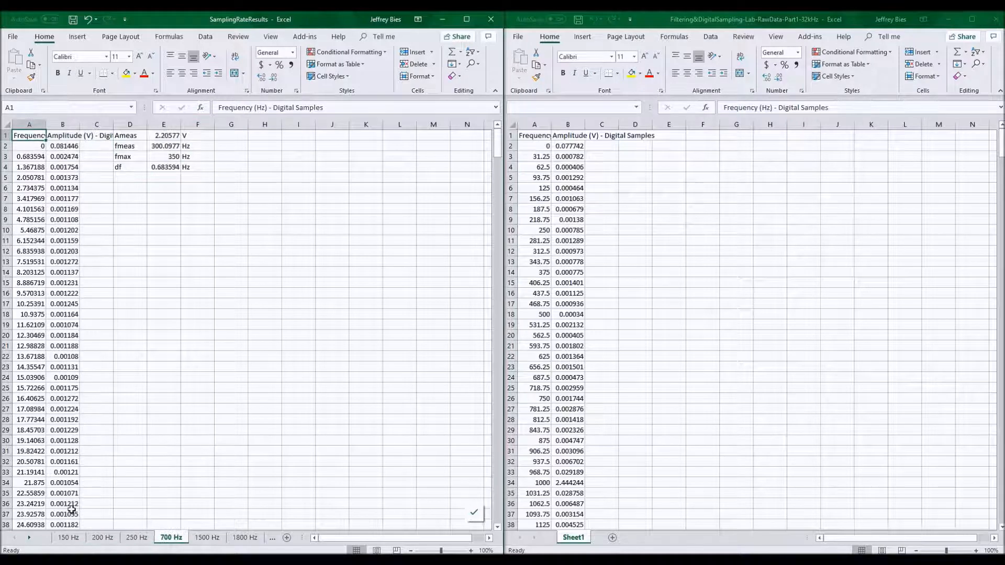
pyautogui.hotkey('ctrl', 'pagedown')
pyautogui.hotkey('ctrl', 'pagedown')
pyautogui.hotkey('ctrl', 'pagedown')
pyautogui.hotkey('ctrl', 'pagedown')
# Paste the copied results block once more onto the selected sampling-rate sheet.
pyautogui.hotkey('ctrl', 'pageup')
pyautogui.hotkey('ctrl', 'pageup')
pyautogui.hotkey('ctrl', 'pageup')
pyautogui.hotkey('ctrl', 'pageup')
pyautogui.hotkey('ctrl', 'pageup')
pyautogui.hotkey('ctrl', 'pageup')
pyautogui.hotkey('ctrl', 'pageup')
pyautogui.hotkey('ctrl', 'pageup')
pyautogui.hotkey('ctrl', 'v')
pyautogui.hotkey('ctrl', 'pagedown')
pyautogui.hotkey('ctrl', 'pagedown')
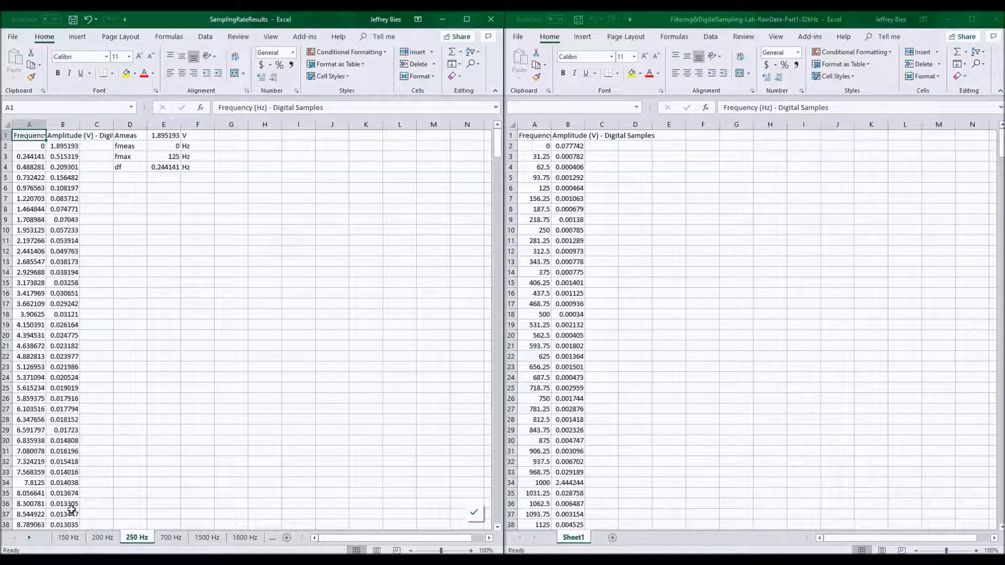
pyautogui.hotkey('ctrl', 'pagedown')
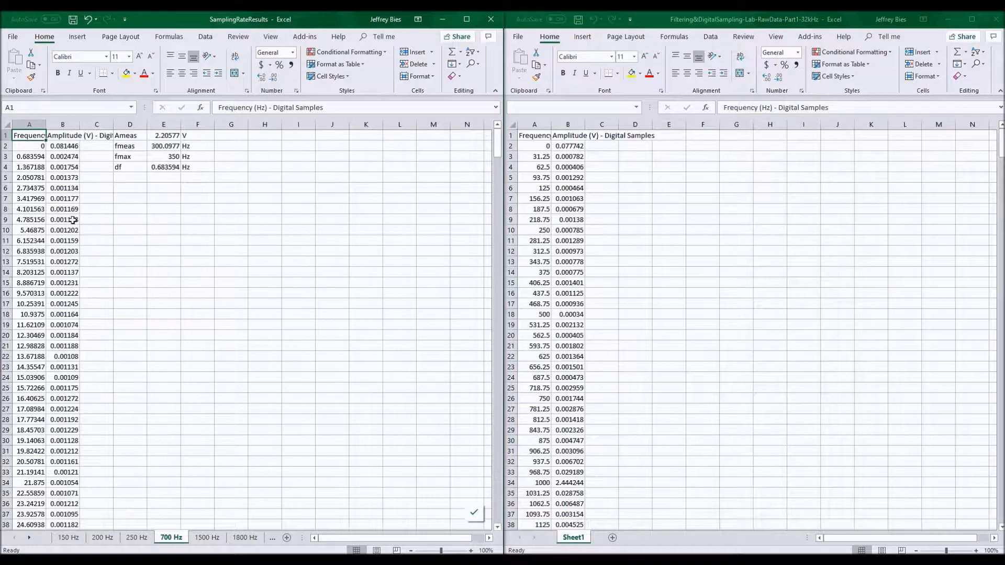
# Inspect the 700 Hz sheet's peak amplitude row and the extent of its frequency and amplitude columns.
pyautogui.scroll(-17, 73, 219)
pyautogui.scroll(-20, 73, 220)
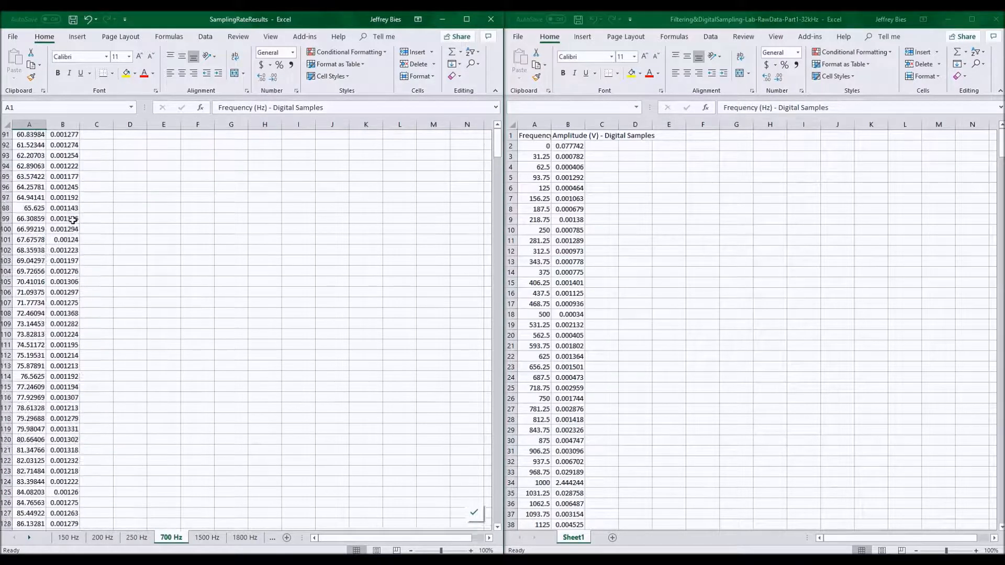
pyautogui.scroll(-20, 73, 220)
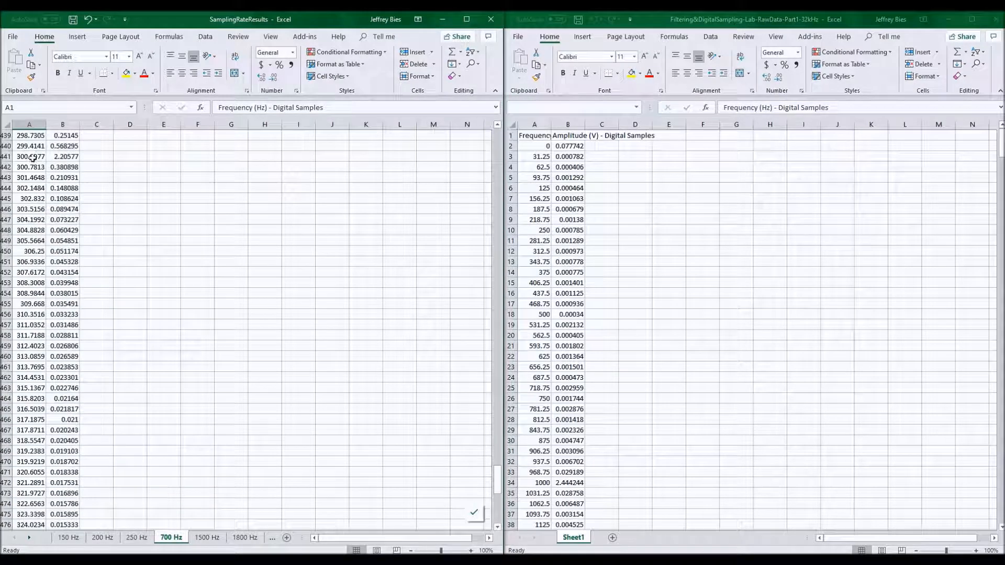
pyautogui.click(67, 158)
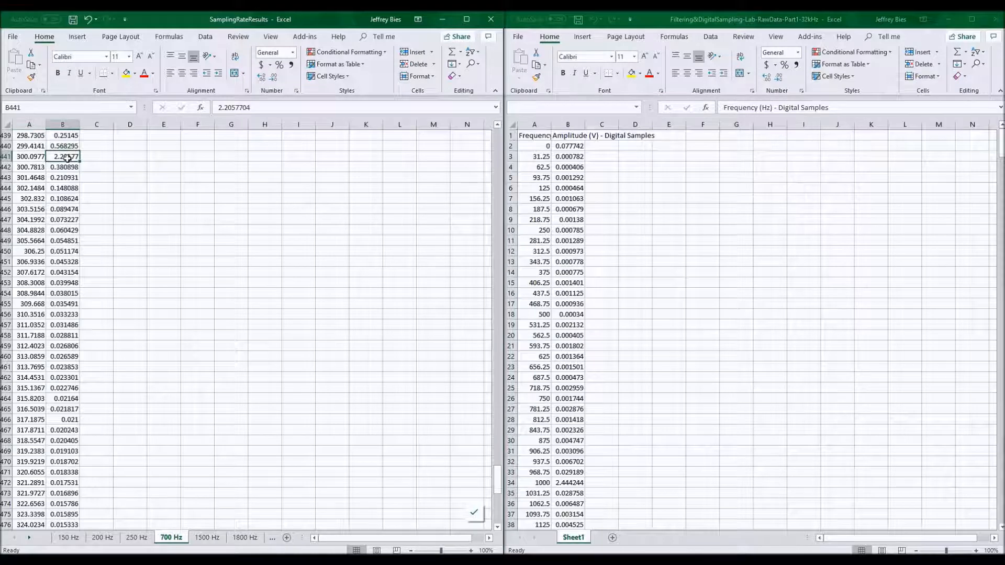
pyautogui.hotkey('ctrl', 'Up')
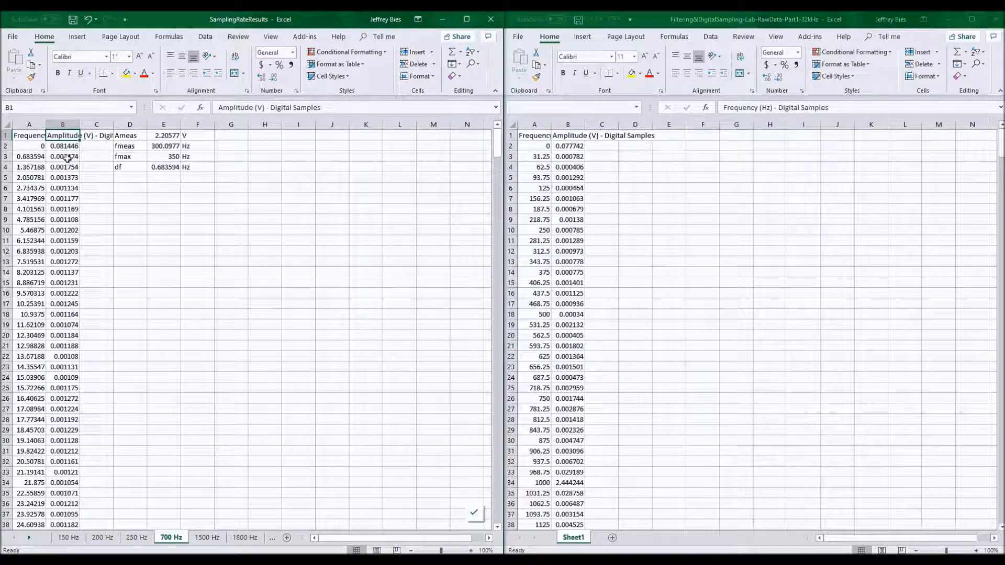
pyautogui.hotkey('ctrl', 'Left')
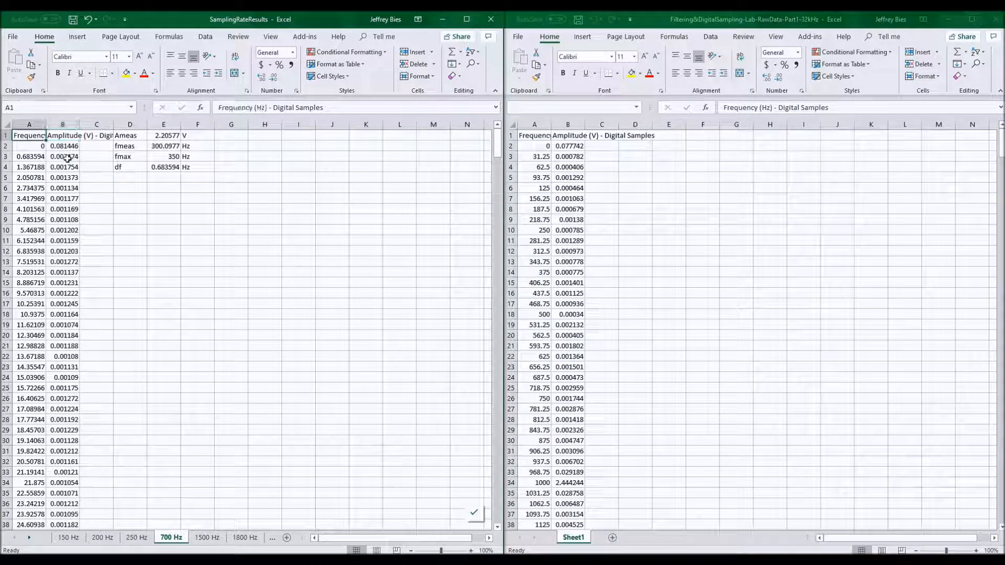
pyautogui.click(34, 158)
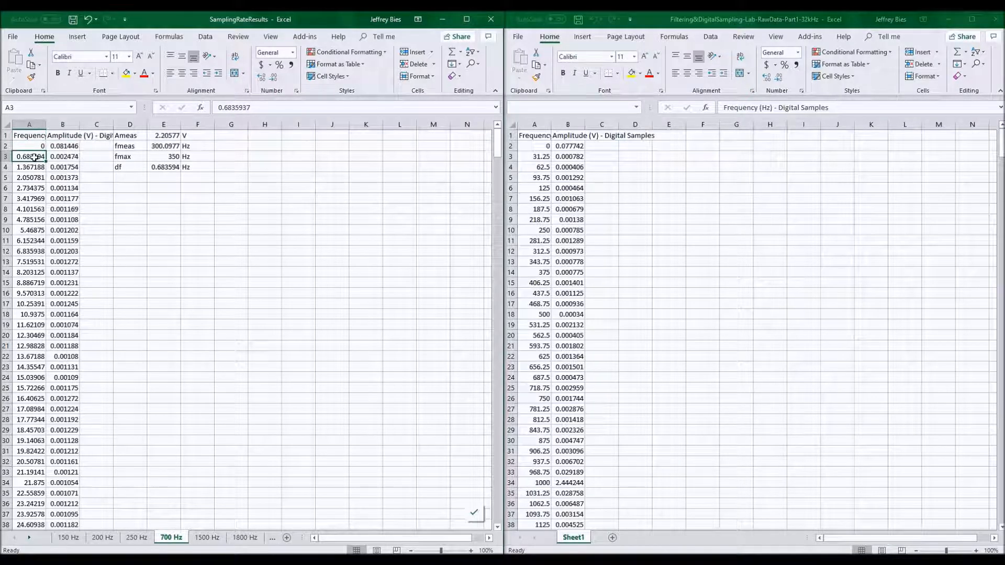
pyautogui.hotkey('ctrl', 'Down')
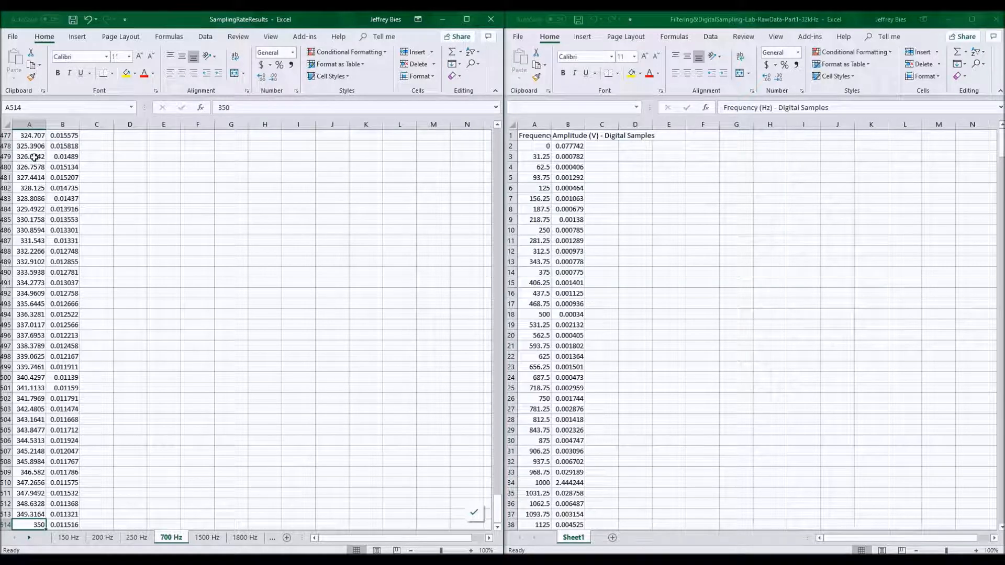
pyautogui.hotkey('ctrl', 'Up')
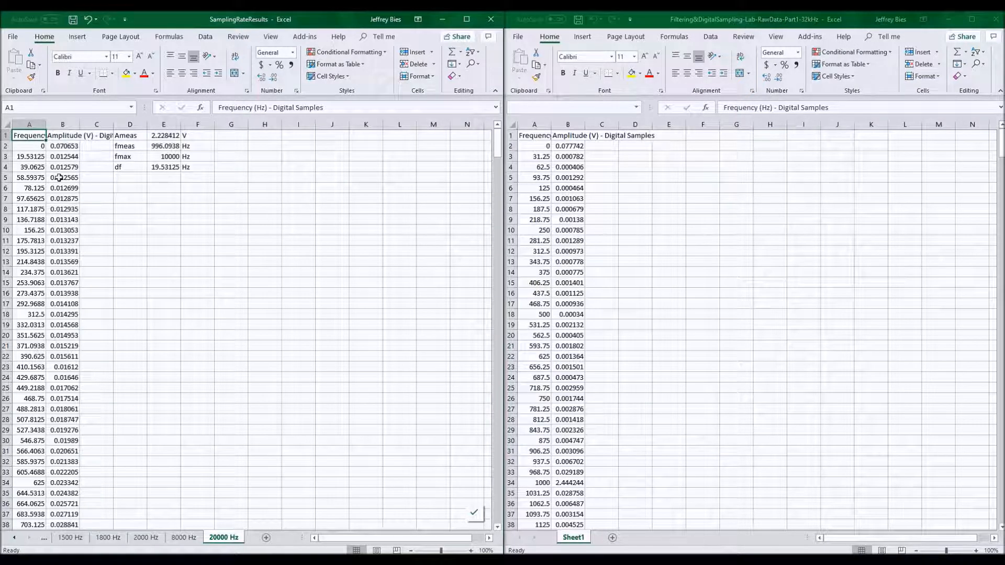
# Convert the 20000 Hz sheet's data range A1:B514 into a table with headers.
pyautogui.click(44, 187)
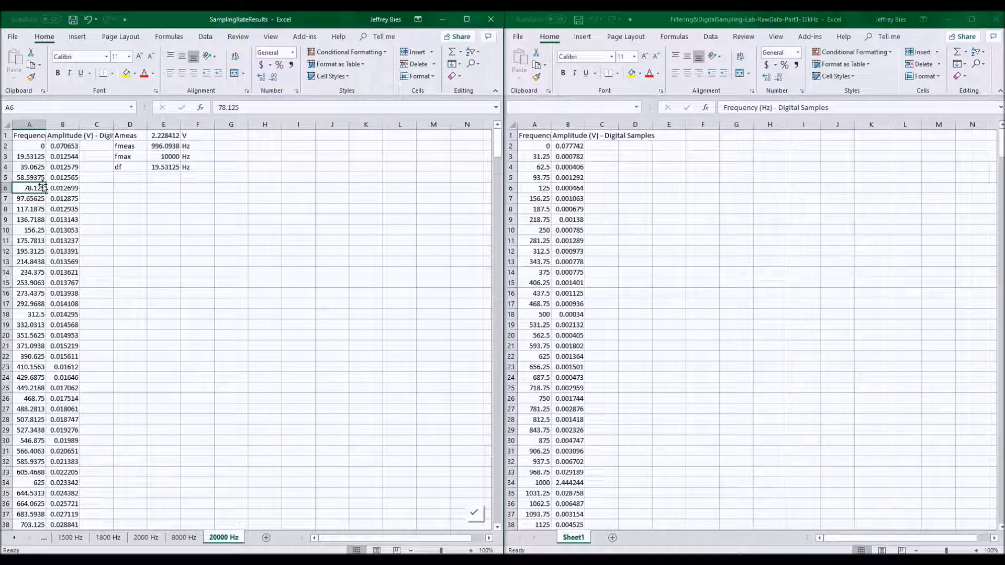
pyautogui.hotkey('ctrl', 't')
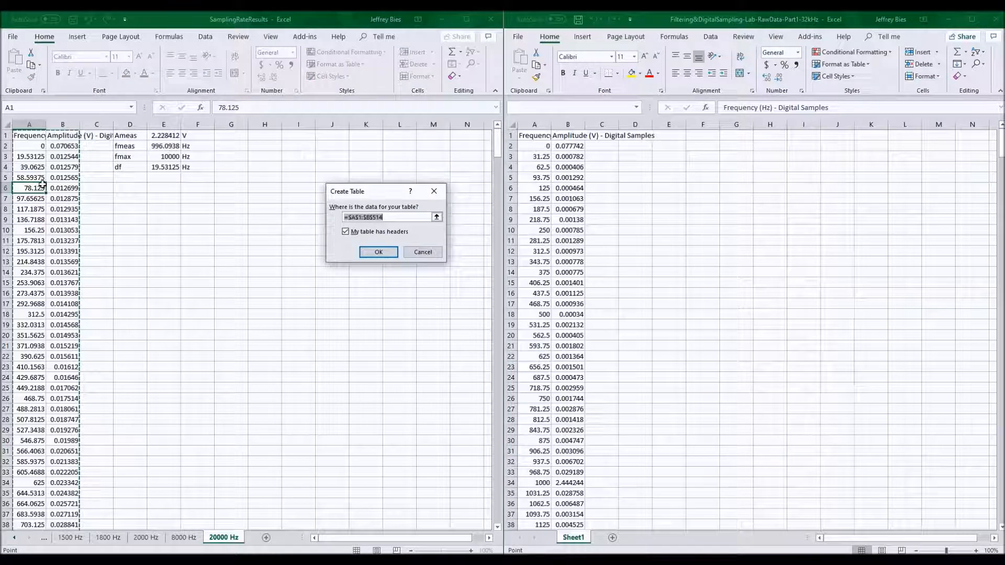
pyautogui.click(380, 252)
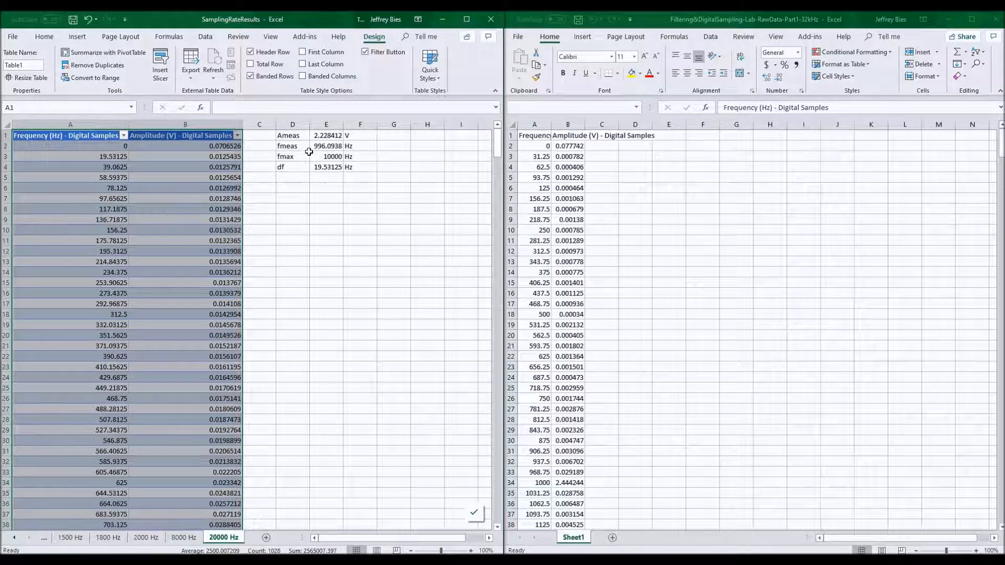
# Change the E1 MAX formula to reference the table's Amplitude (V) - Digital Samples column instead of B2:B514.
pyautogui.click(324, 136)
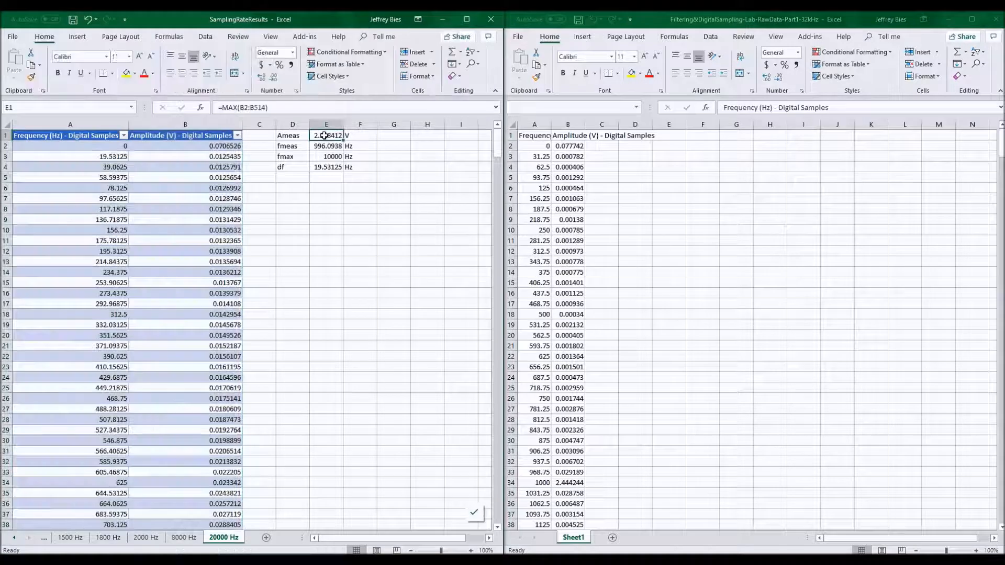
pyautogui.doubleClick(252, 108)
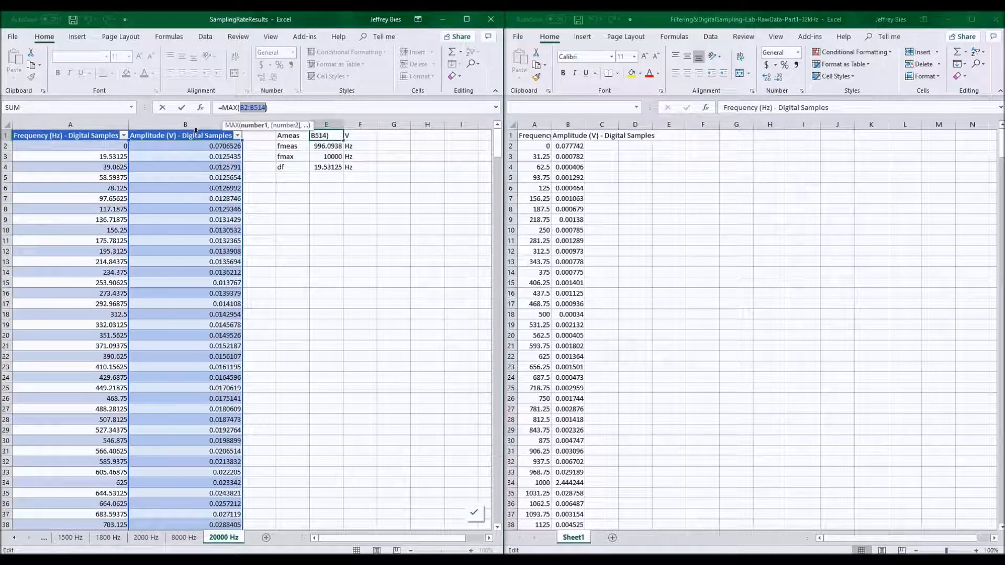
pyautogui.click(196, 130)
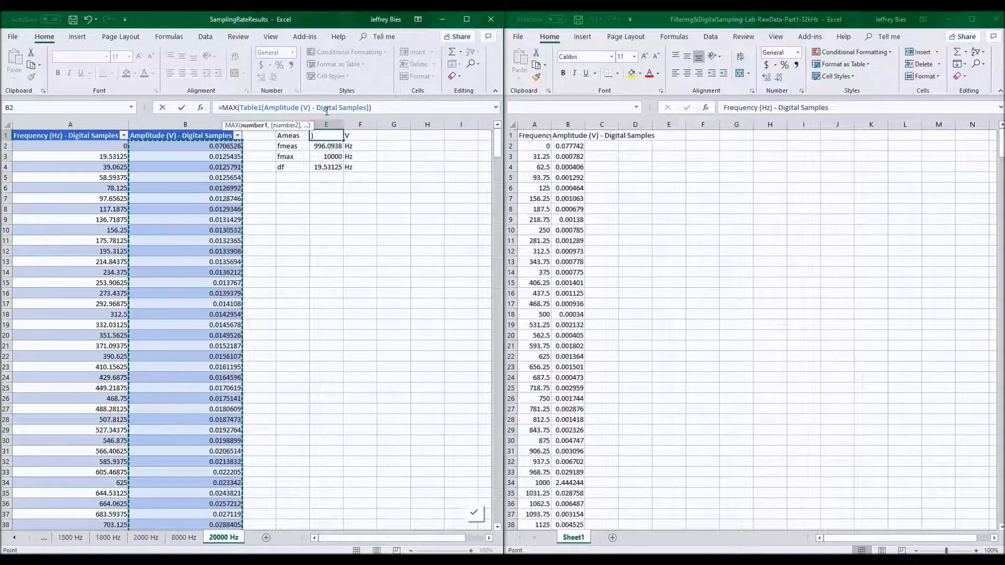
pyautogui.press('Return')
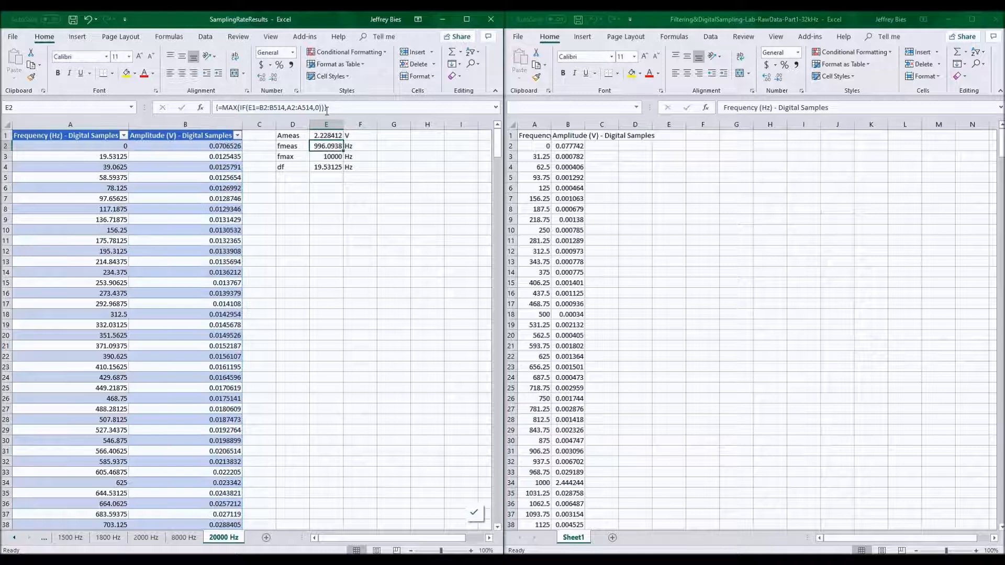
# Rewrite the E2 array formula to use the table's Amplitude and Frequency columns instead of B2:B514 and A2:A514.
pyautogui.click(330, 135)
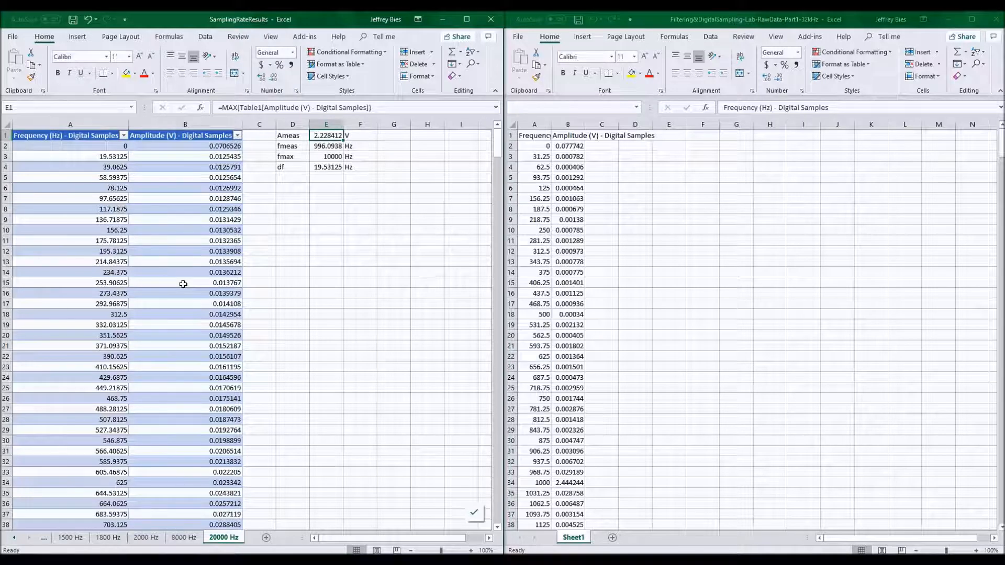
pyautogui.click(331, 146)
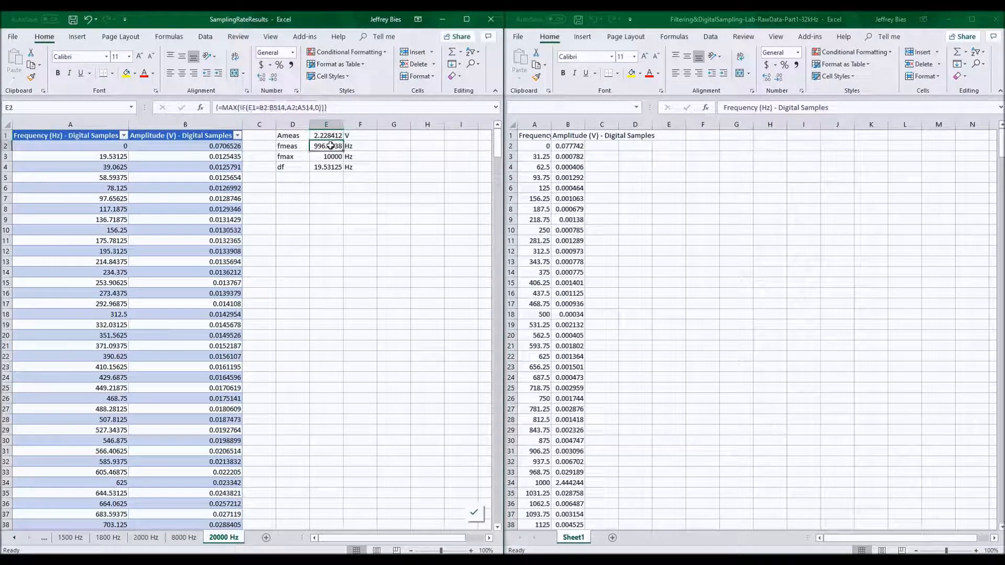
pyautogui.doubleClick(272, 109)
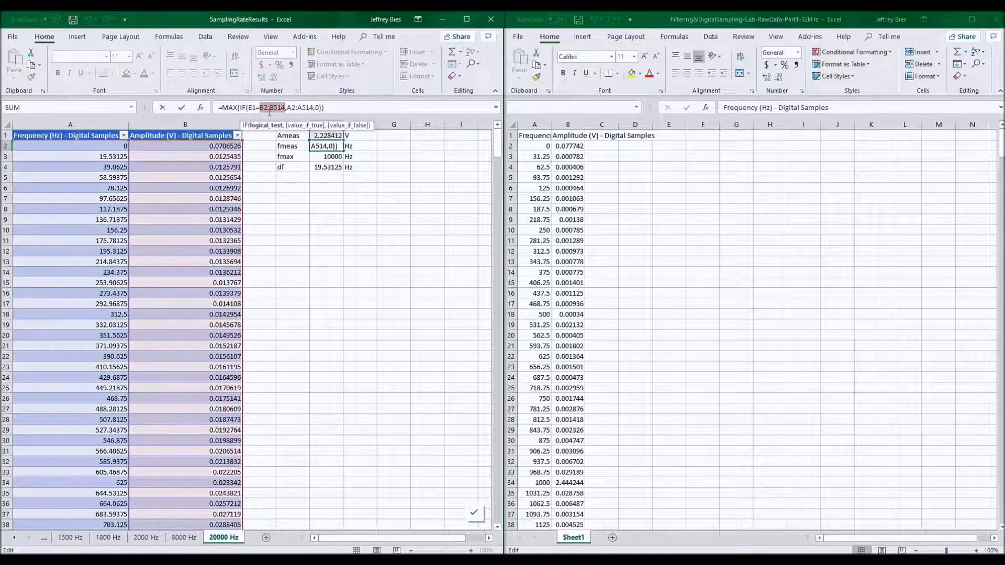
pyautogui.click(183, 131)
pyautogui.doubleClick(404, 107)
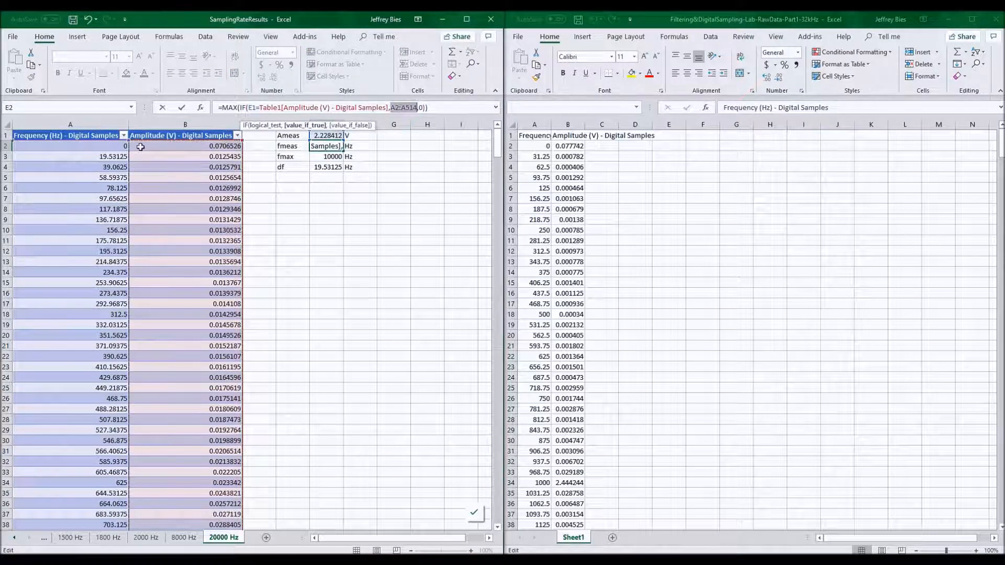
pyautogui.click(87, 130)
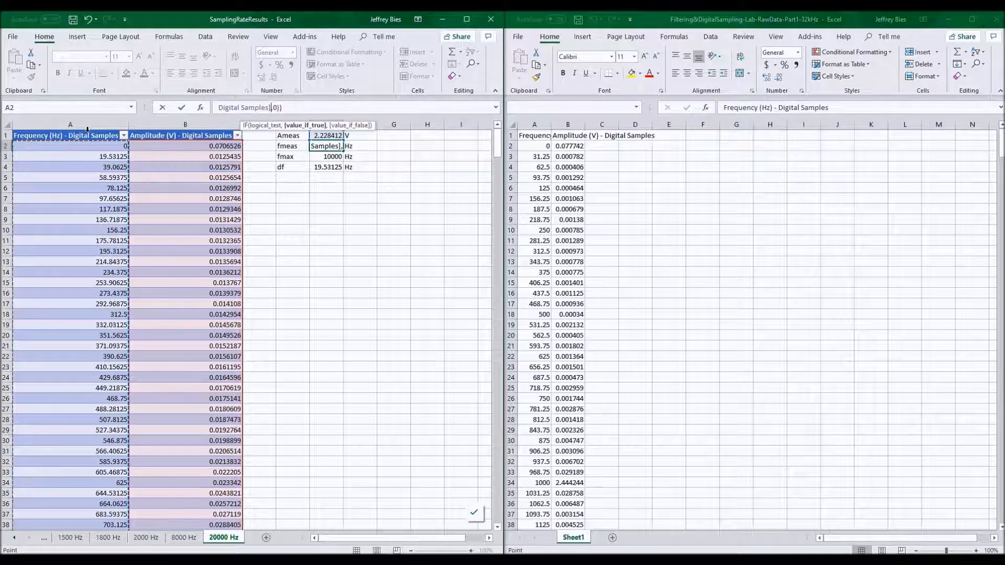
pyautogui.hotkey('ctrl', 'shift', 'Return')
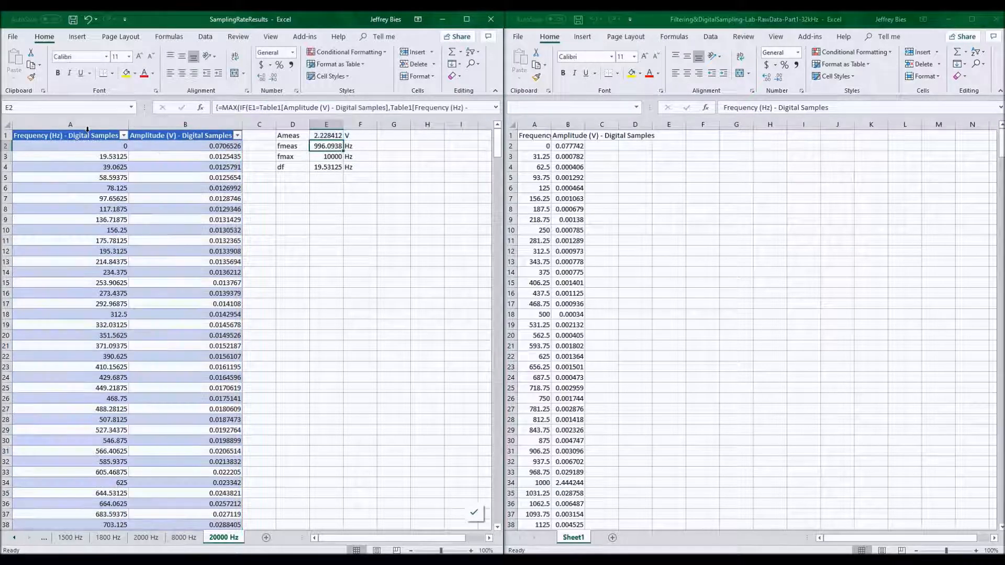
# Rewrite the fmax formula in E3 as MAX of the table's Frequency (Hz) - Digital Samples column.
pyautogui.click(325, 157)
pyautogui.doubleClick(254, 107)
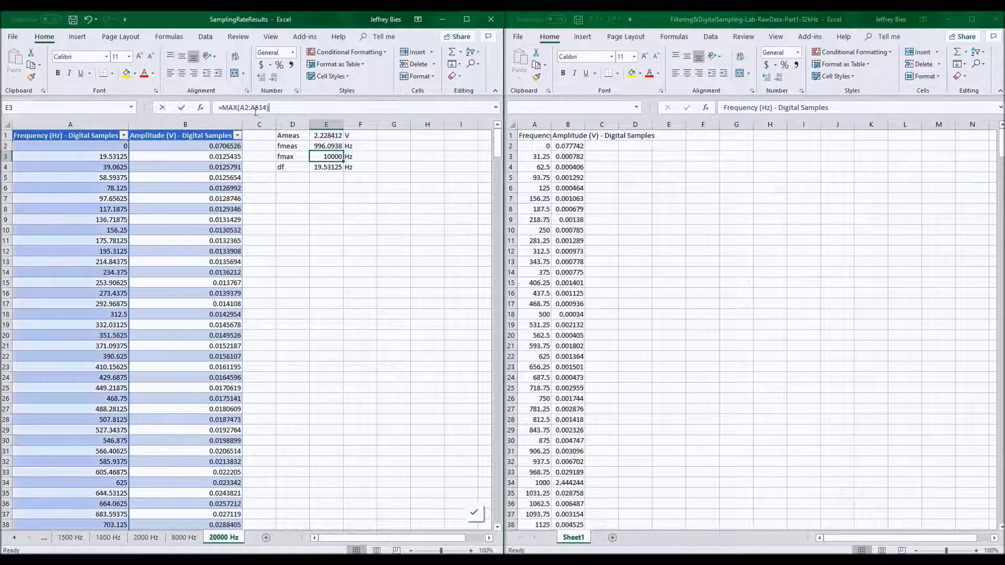
pyautogui.click(105, 129)
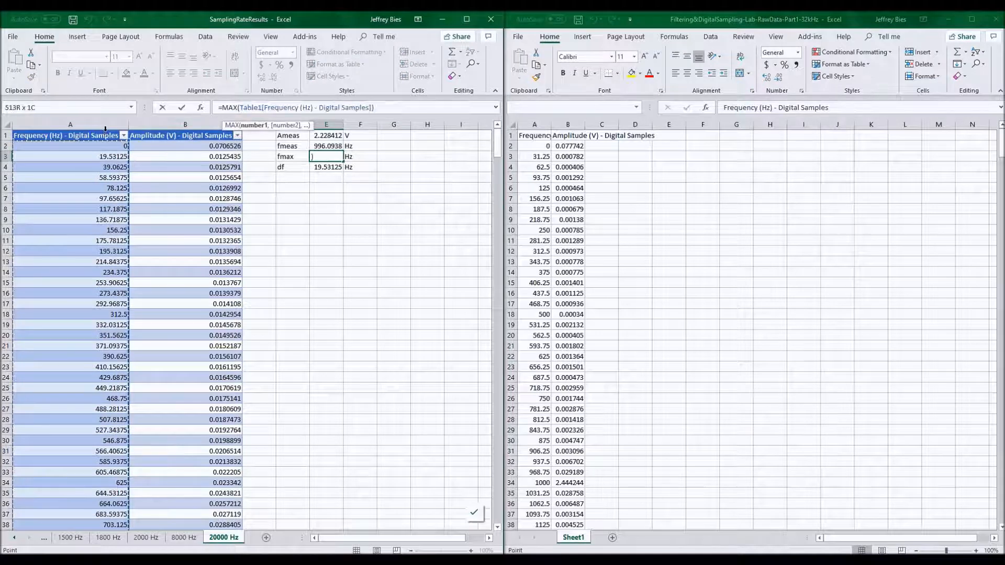
pyautogui.press('Return')
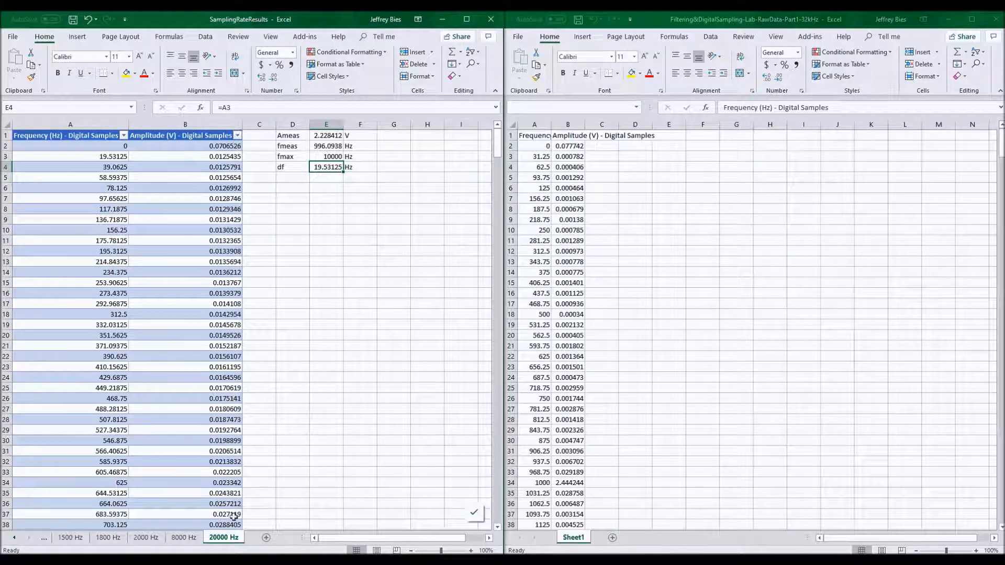
# Copy the 20000 Hz sheet to the end of the workbook and rename the copy Template.
pyautogui.rightClick(226, 542)
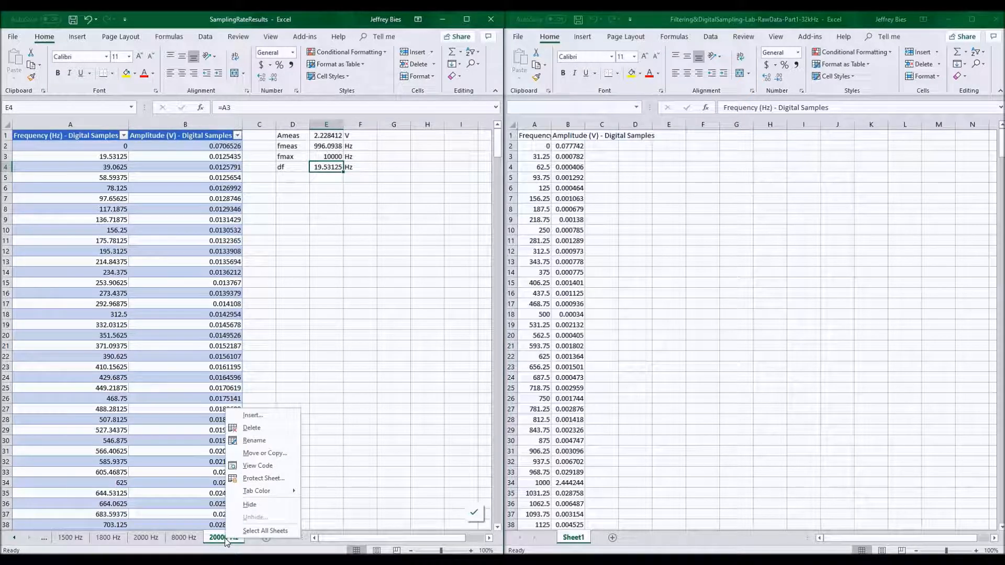
pyautogui.click(266, 454)
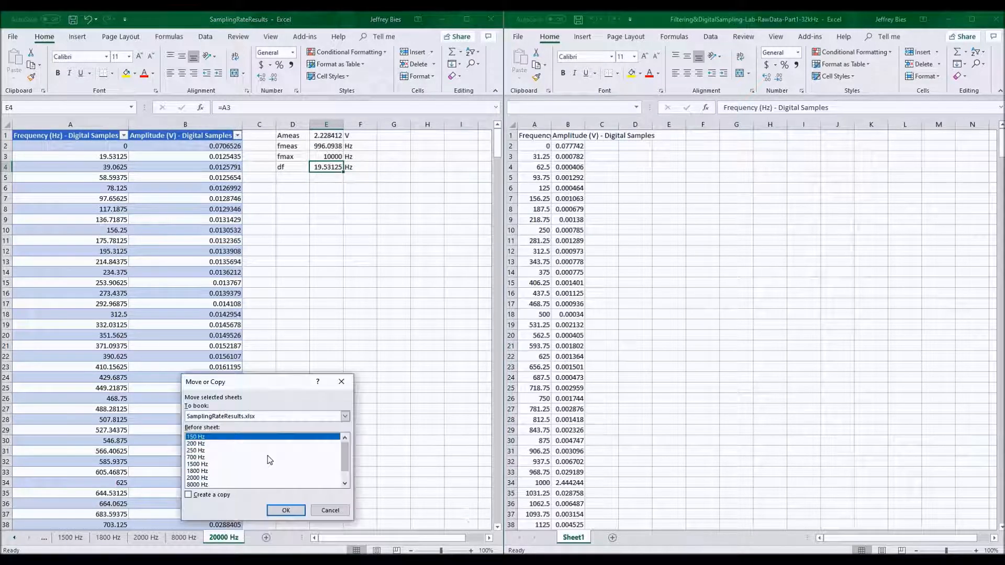
pyautogui.click(209, 496)
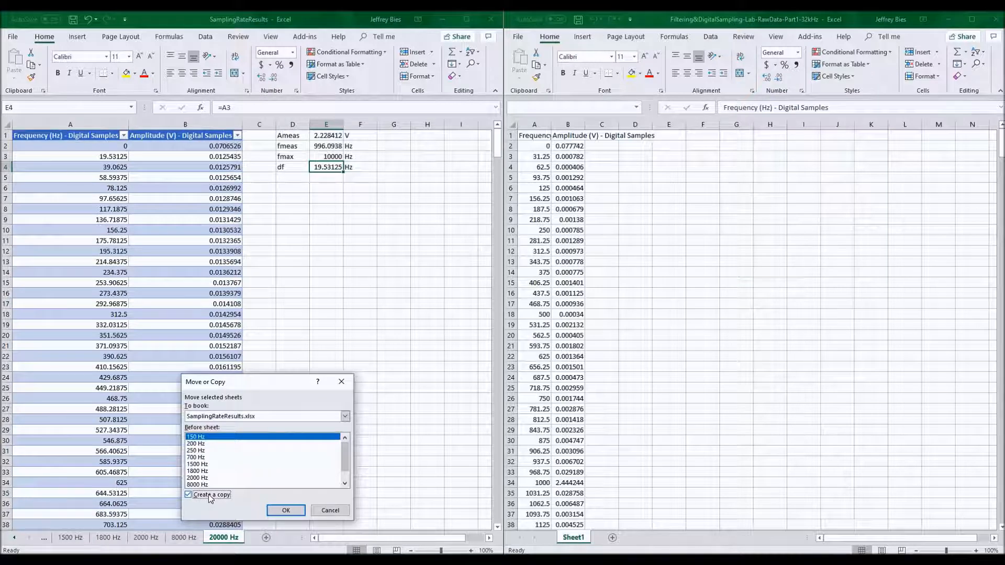
pyautogui.moveTo(351, 452); pyautogui.dragTo(350, 470)
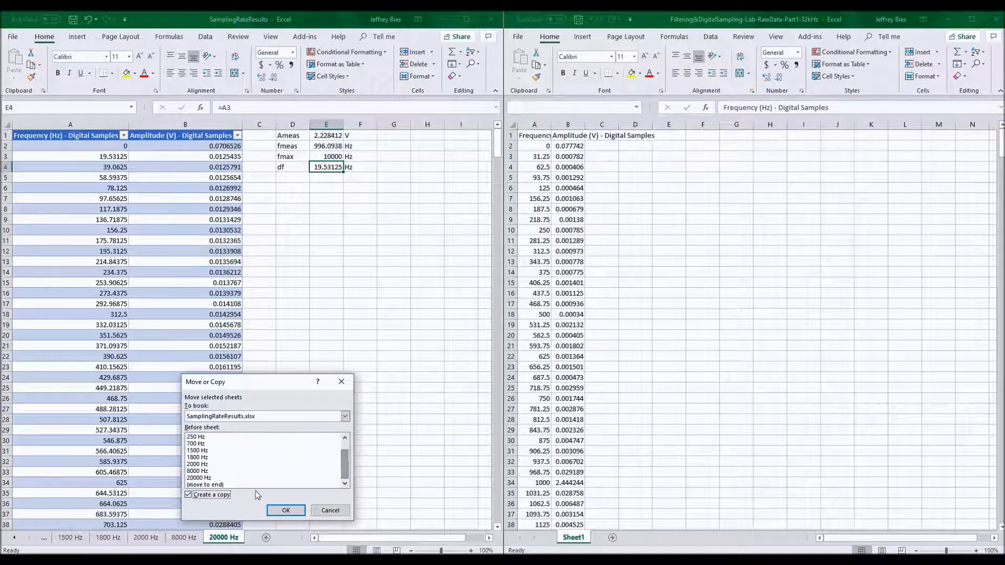
pyautogui.click(218, 485)
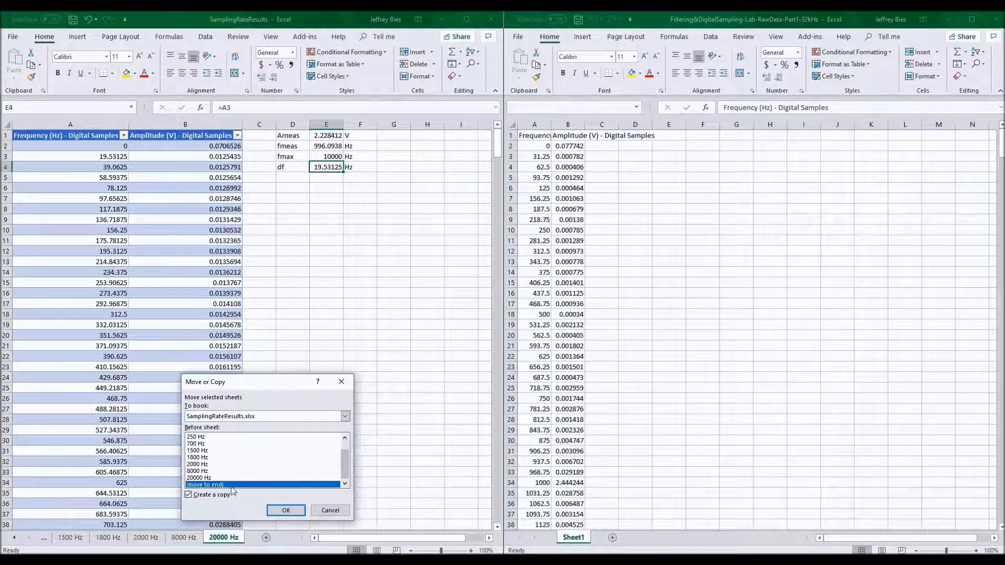
pyautogui.click(283, 511)
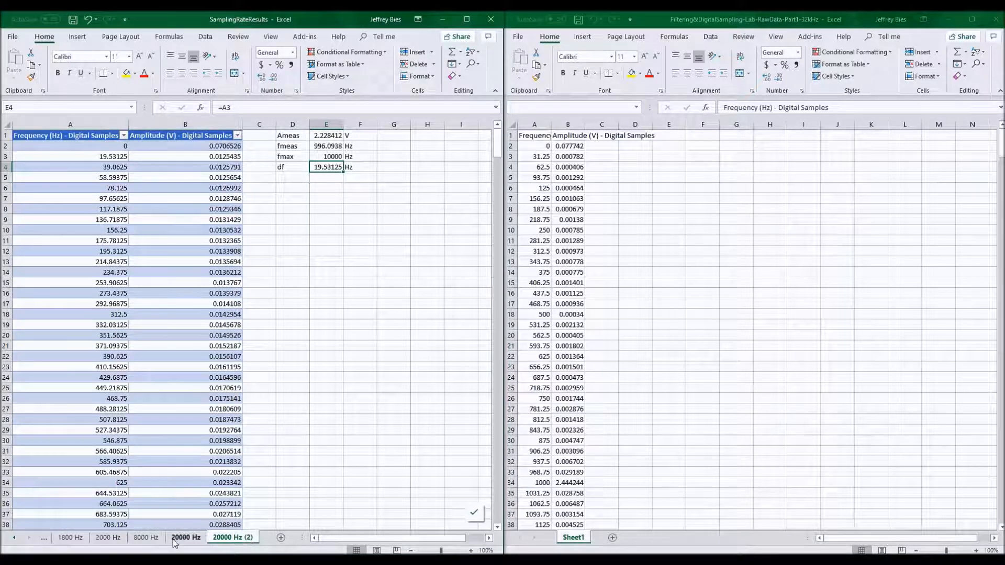
pyautogui.doubleClick(235, 538)
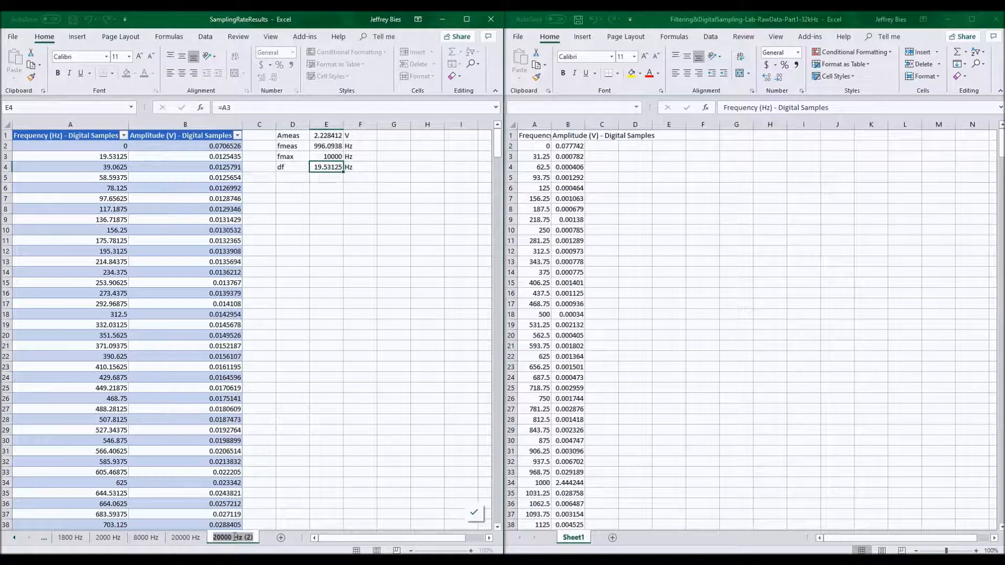
pyautogui.write('Template')
pyautogui.press('Return')
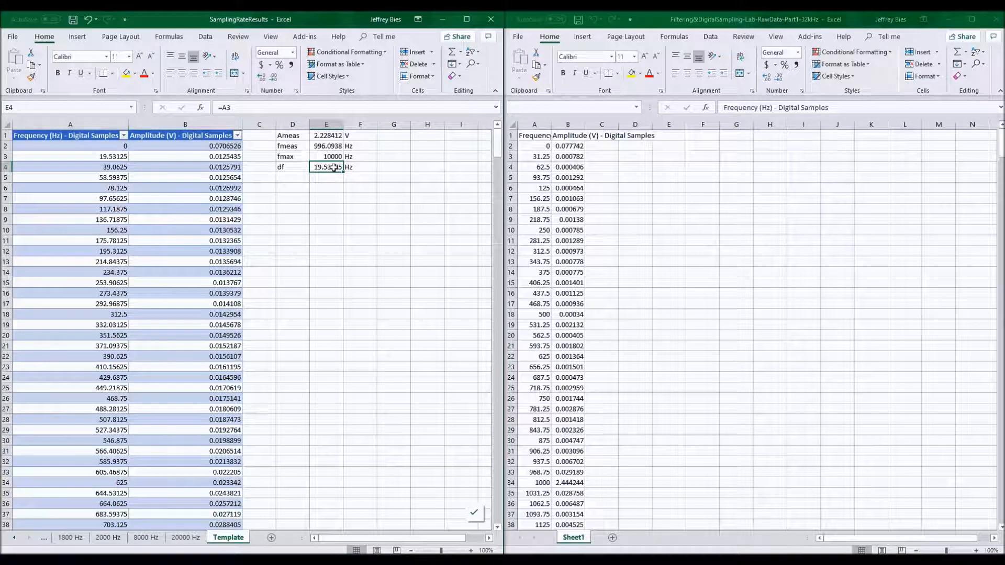
# Clear the Template sheet's frequency and amplitude data from row 4 to the end of the table.
pyautogui.click(106, 159)
pyautogui.click(111, 167)
pyautogui.hotkey('ctrl', 'shift', 'Down')
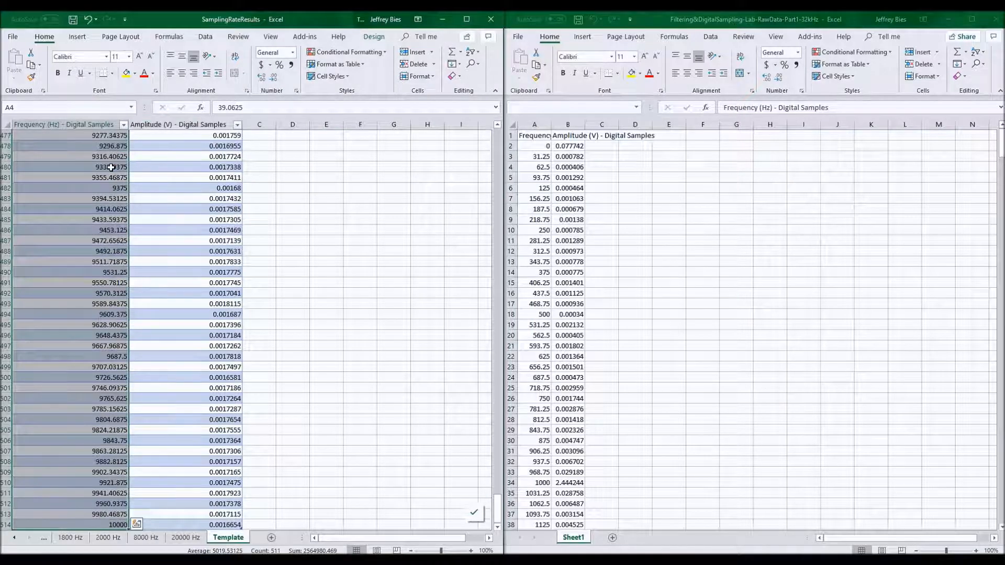
pyautogui.hotkey('shift', 'Right')
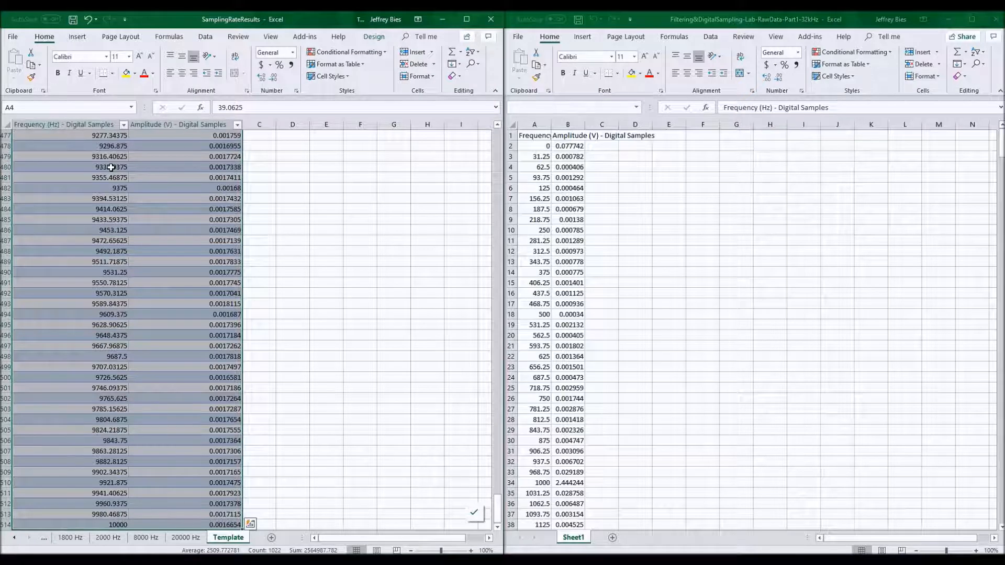
pyautogui.press('Delete')
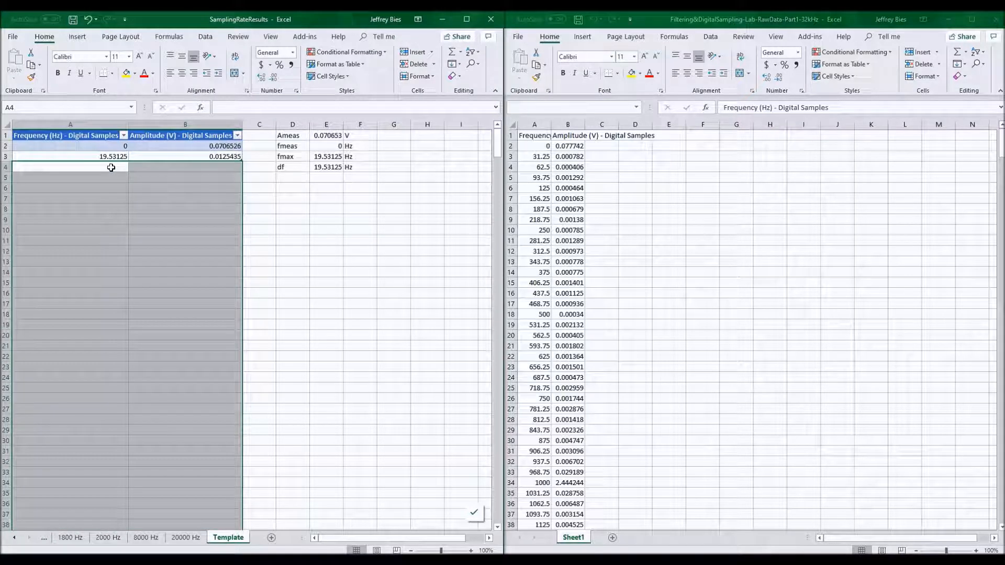
pyautogui.rightClick(111, 168)
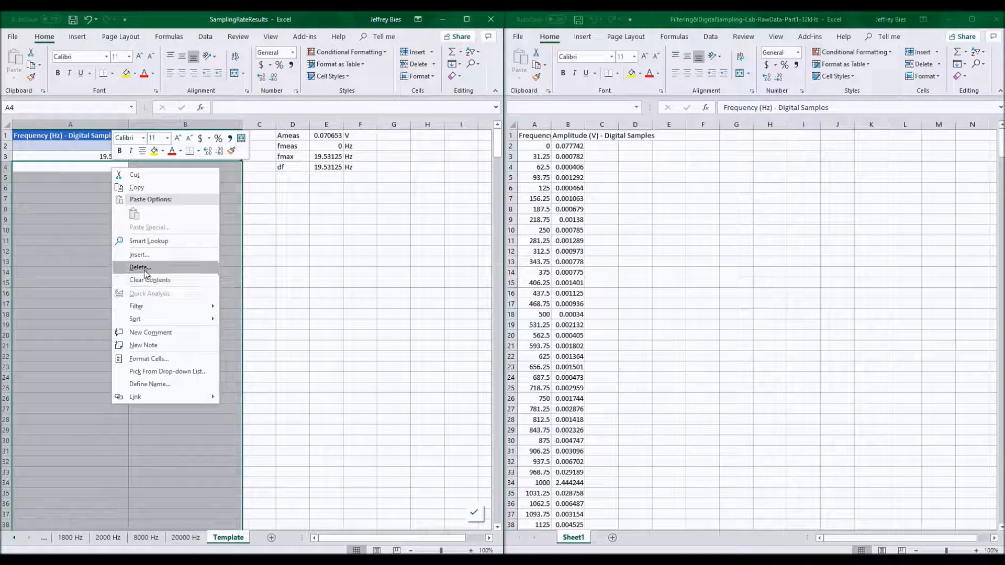
pyautogui.click(68, 149)
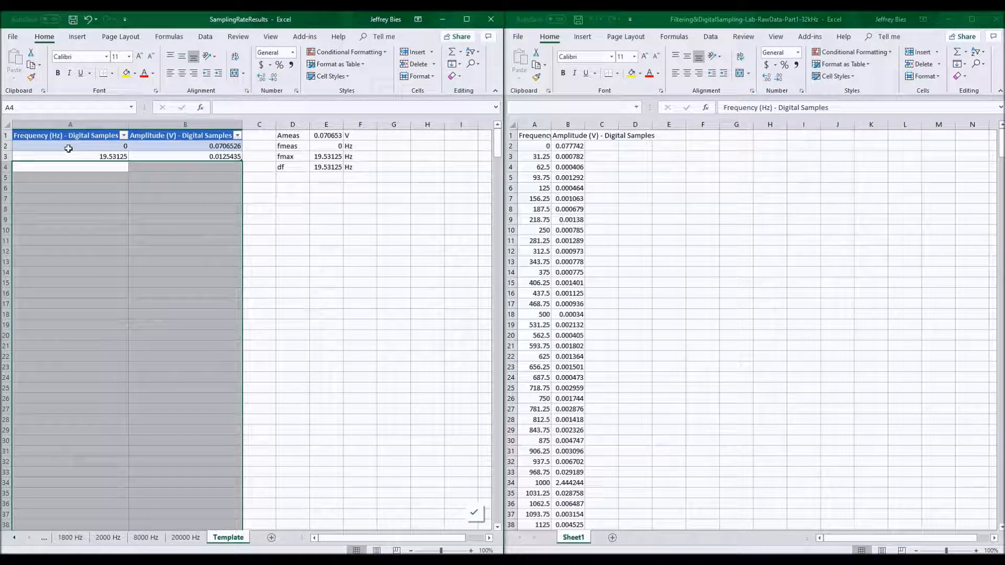
pyautogui.click(69, 149)
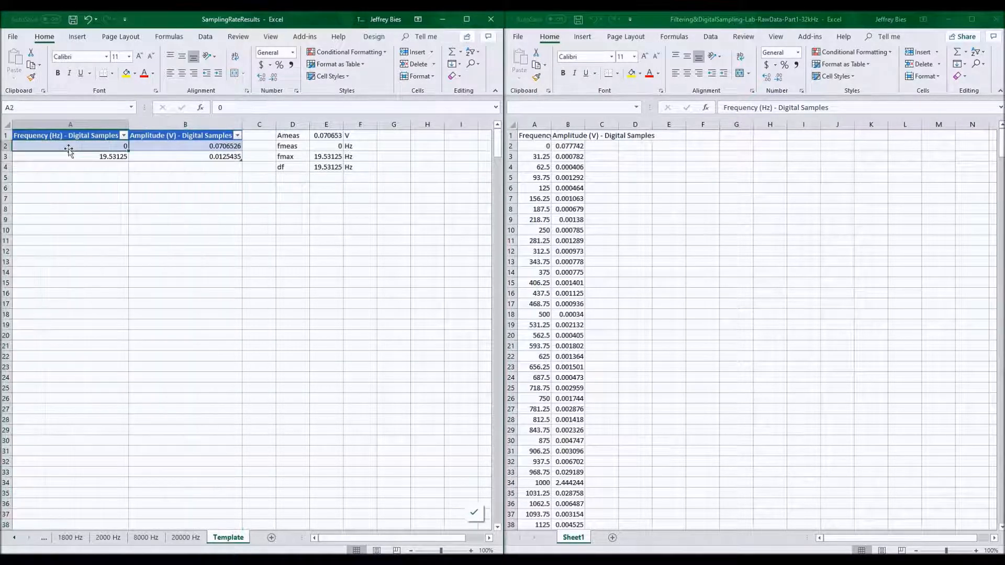
# Check the Template sheet's Ameas, fmeas, fmax and df formulas.
pyautogui.click(333, 135)
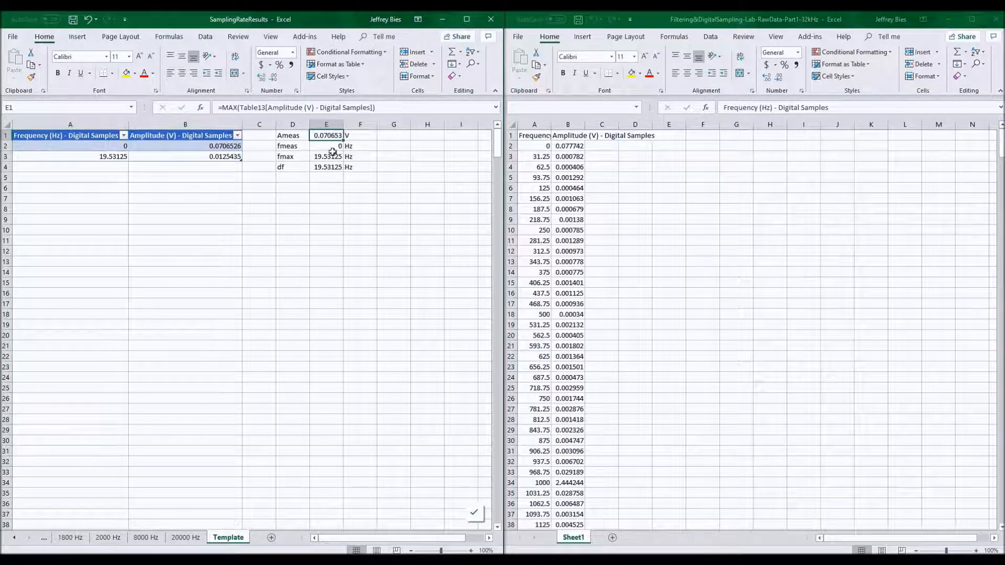
pyautogui.click(334, 146)
pyautogui.click(335, 158)
pyautogui.click(335, 164)
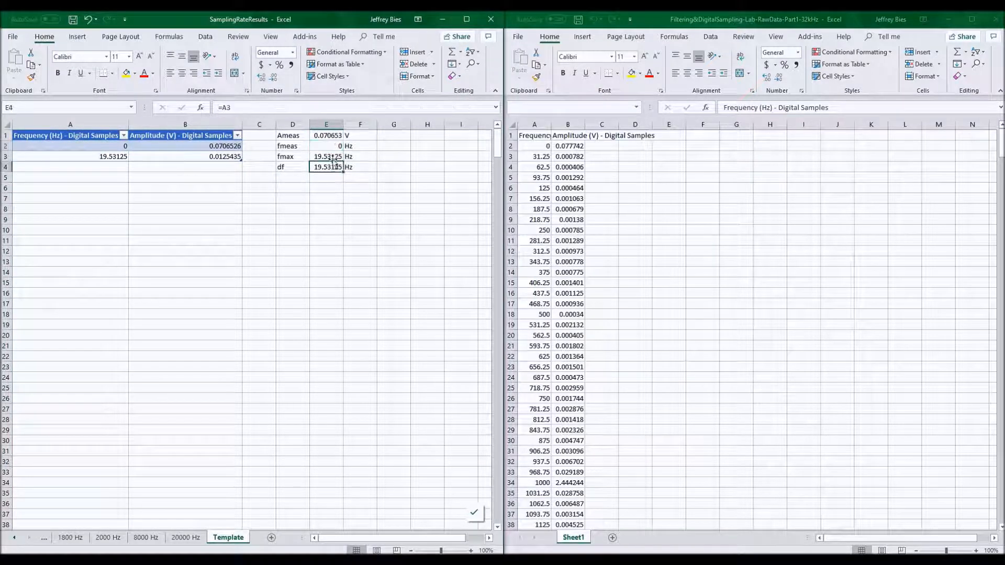
pyautogui.click(333, 135)
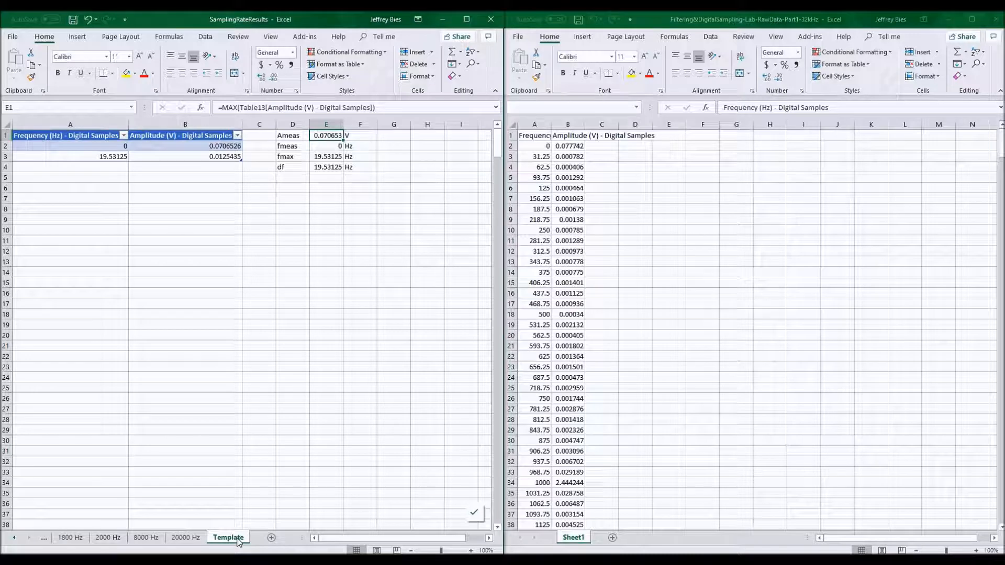
# Duplicate the Template sheet, place the copy after 20000 Hz and rename it 32000 Hz.
pyautogui.moveTo(237, 542); pyautogui.dragTo(175, 541)
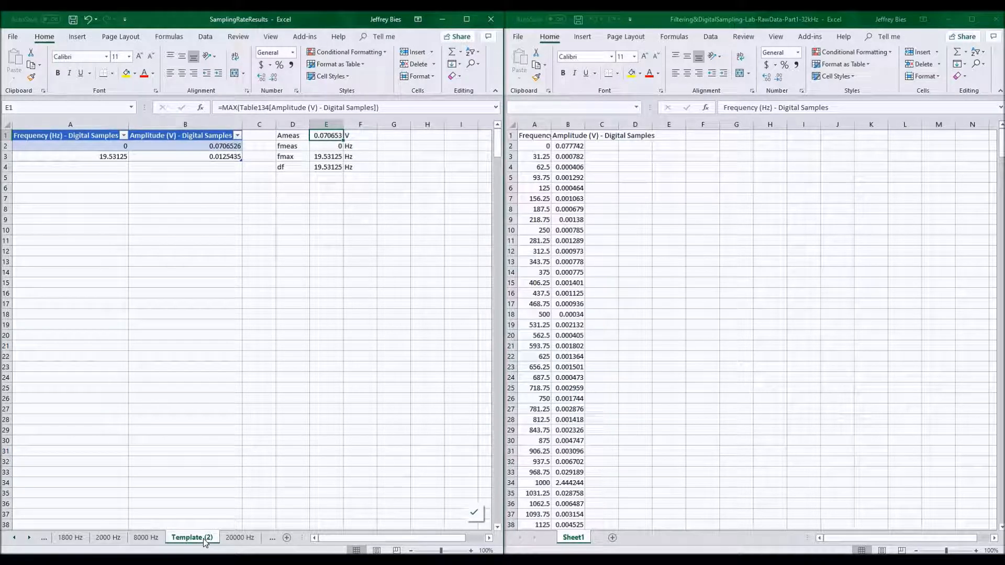
pyautogui.moveTo(204, 539); pyautogui.dragTo(262, 542)
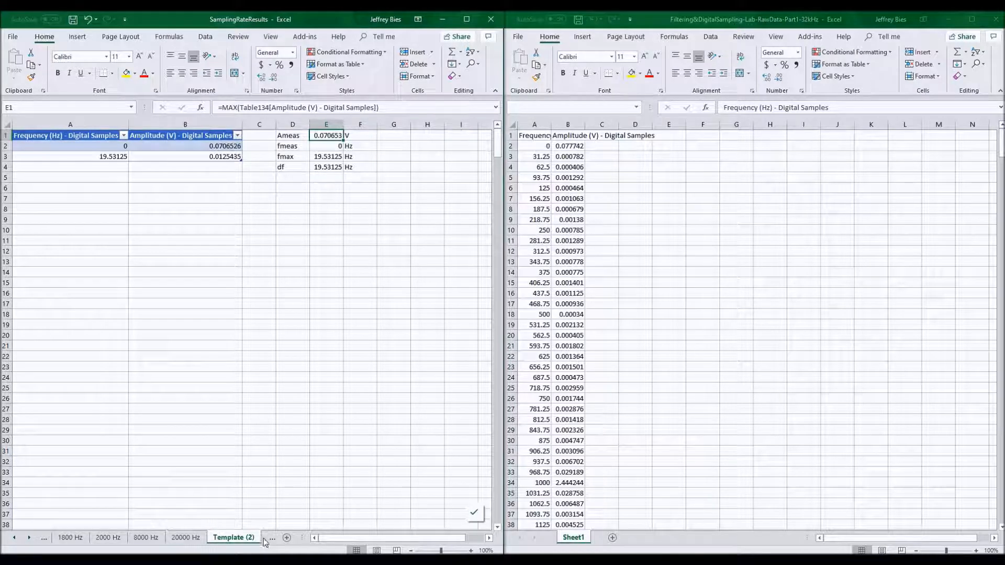
pyautogui.doubleClick(230, 539)
pyautogui.write('32000')
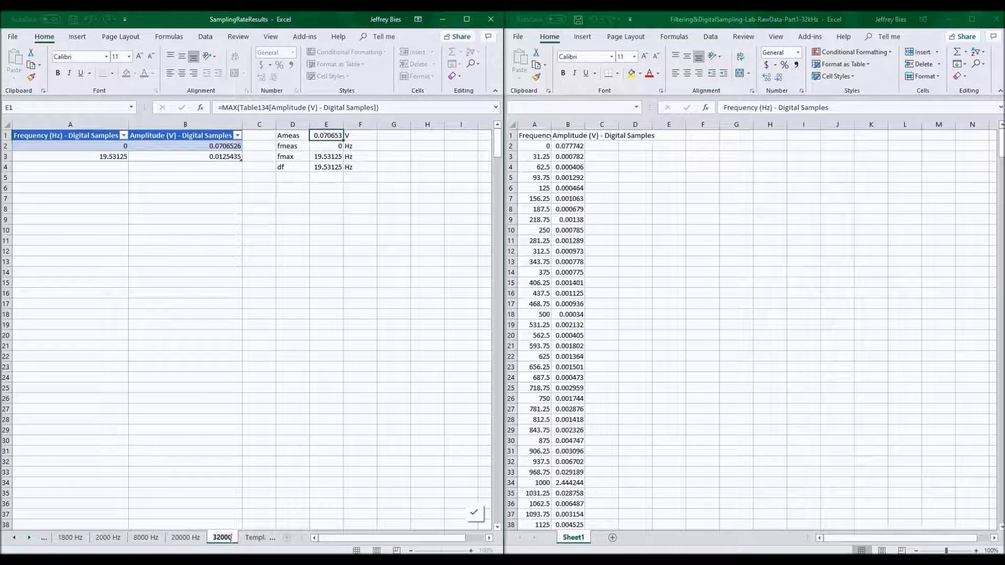
pyautogui.write(' Hz')
pyautogui.press('Return')
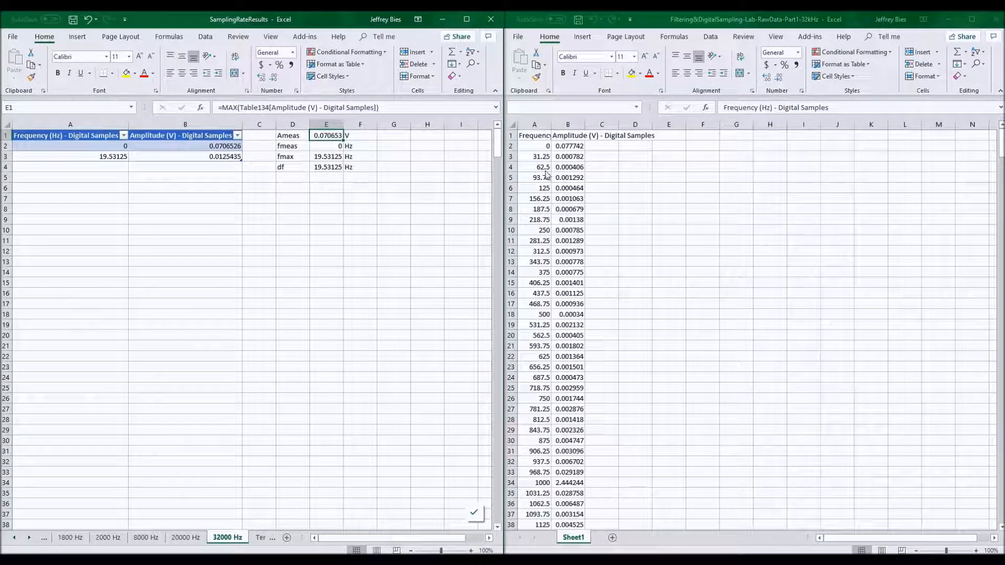
# Copy the 32 kHz raw frequency and amplitude data and paste it as values into the 32000 Hz sheet starting at A2.
pyautogui.click(542, 147)
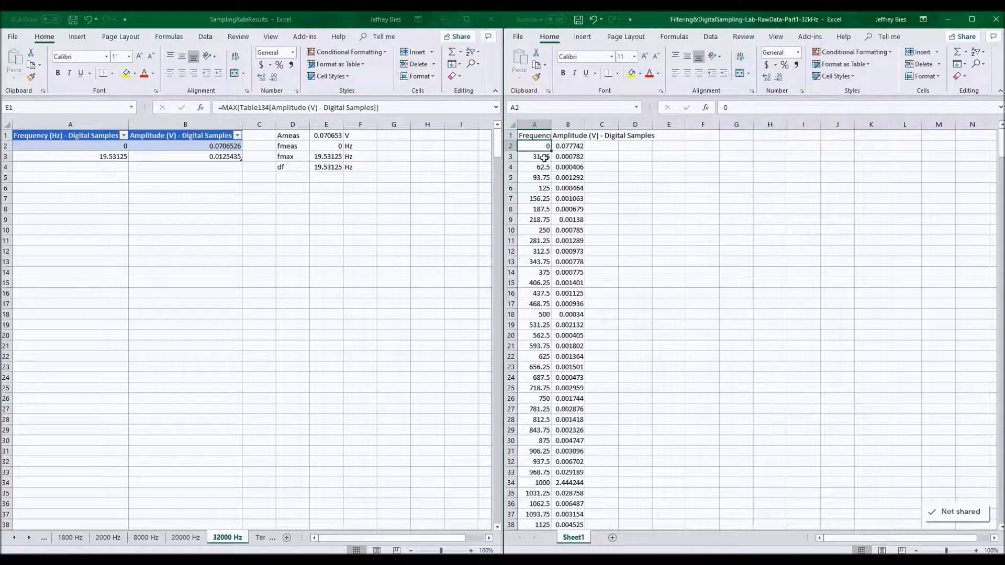
pyautogui.hotkey('ctrl', 'shift', 'Right')
pyautogui.hotkey('ctrl', 'shift', 'Down')
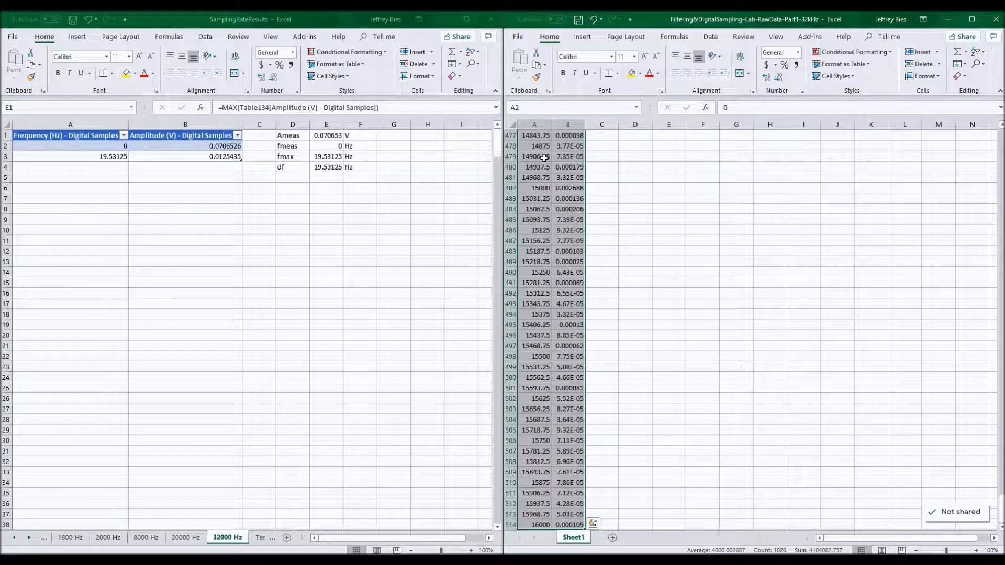
pyautogui.hotkey('ctrl', 'c')
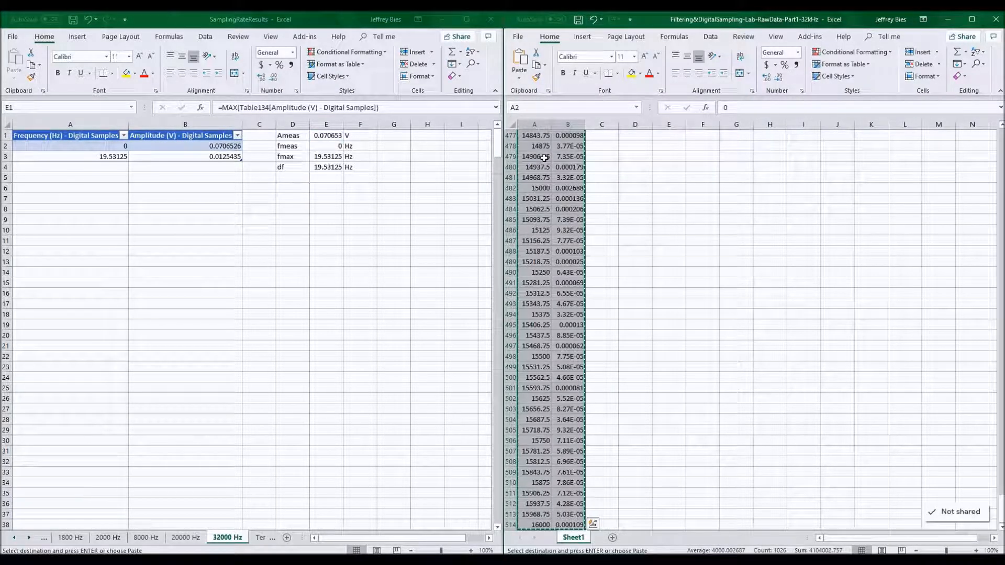
pyautogui.click(66, 145)
pyautogui.click(66, 145)
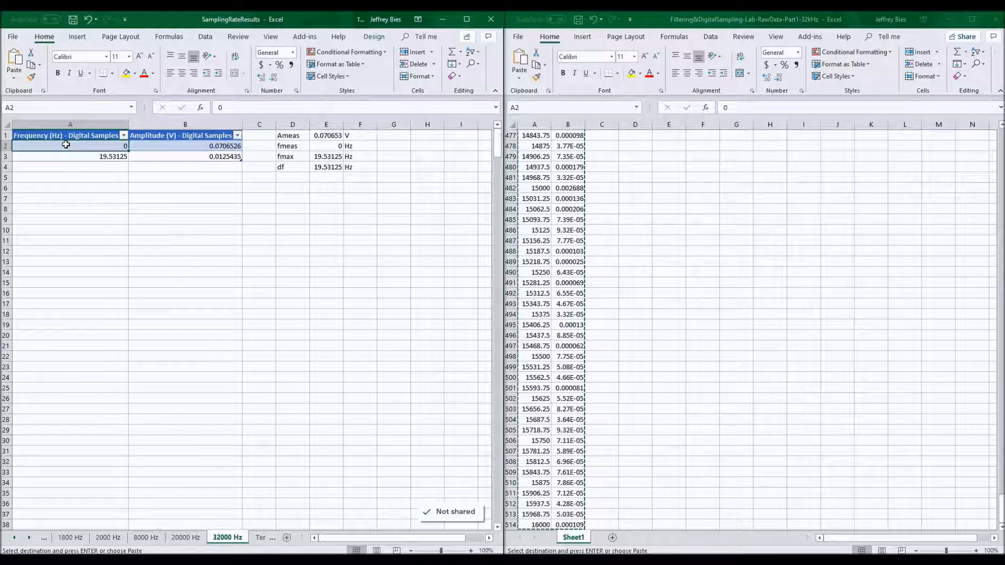
pyautogui.rightClick(66, 145)
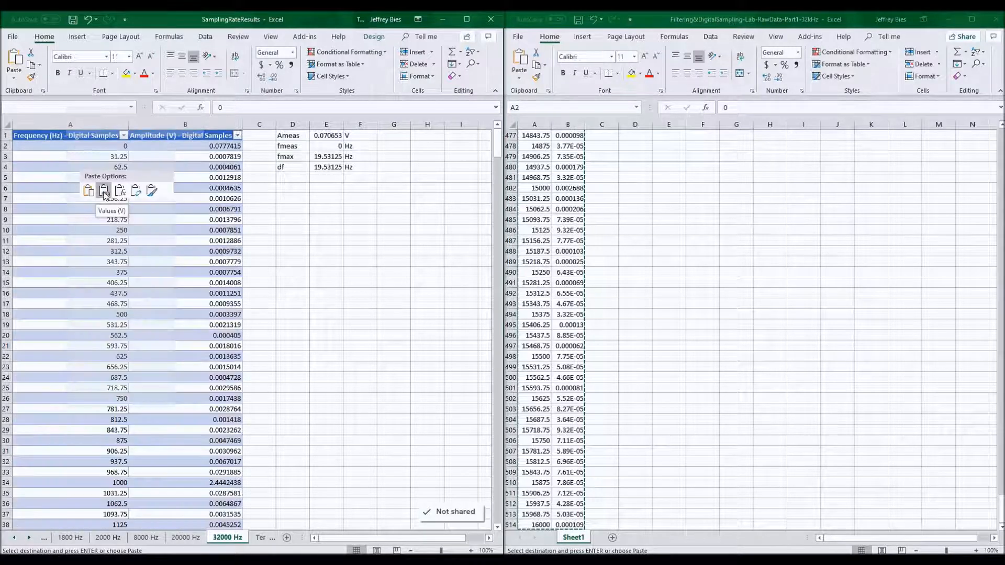
pyautogui.click(104, 191)
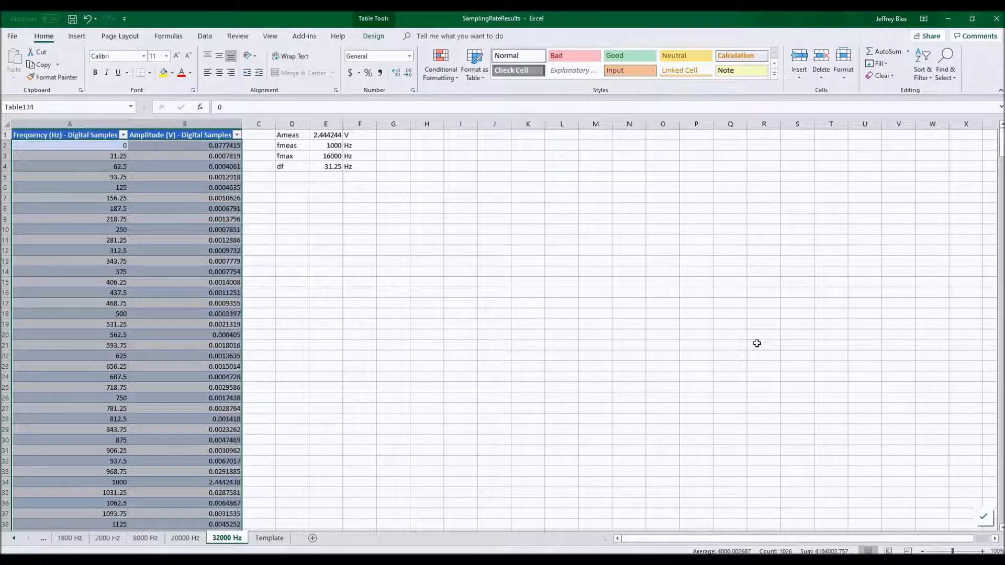
# Add a new sheet at the front of the workbook and name it Summary.
pyautogui.hotkey('ctrl', 'pageup')
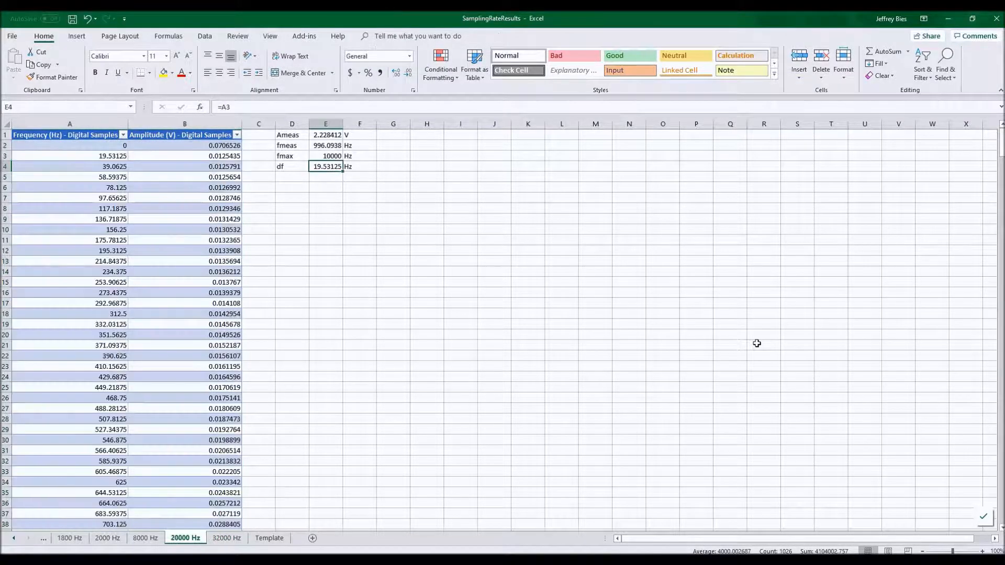
pyautogui.hotkey('ctrl', 'pageup')
pyautogui.hotkey('ctrl', 'pageup')
pyautogui.hotkey('ctrl', 'pageup')
pyautogui.hotkey('ctrl', 'pageup')
pyautogui.hotkey('ctrl', 'pageup')
pyautogui.hotkey('ctrl', 'pageup')
pyautogui.hotkey('ctrl', 'pageup')
pyautogui.hotkey('ctrl', 'pageup')
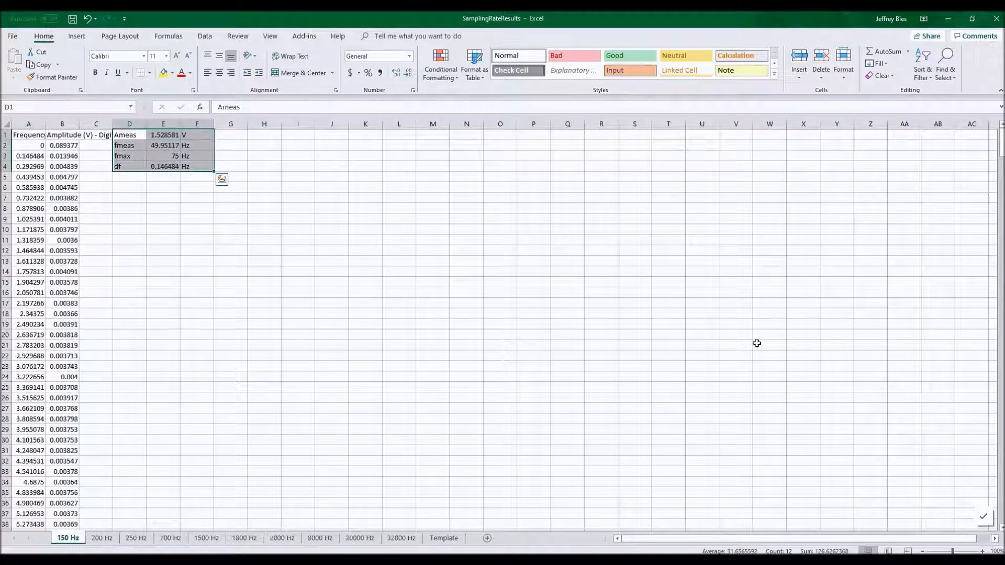
pyautogui.click(488, 538)
pyautogui.moveTo(58, 525)
pyautogui.mouseDown()
pyautogui.moveTo(73, 539)
pyautogui.moveTo(57, 542)
pyautogui.mouseUp()
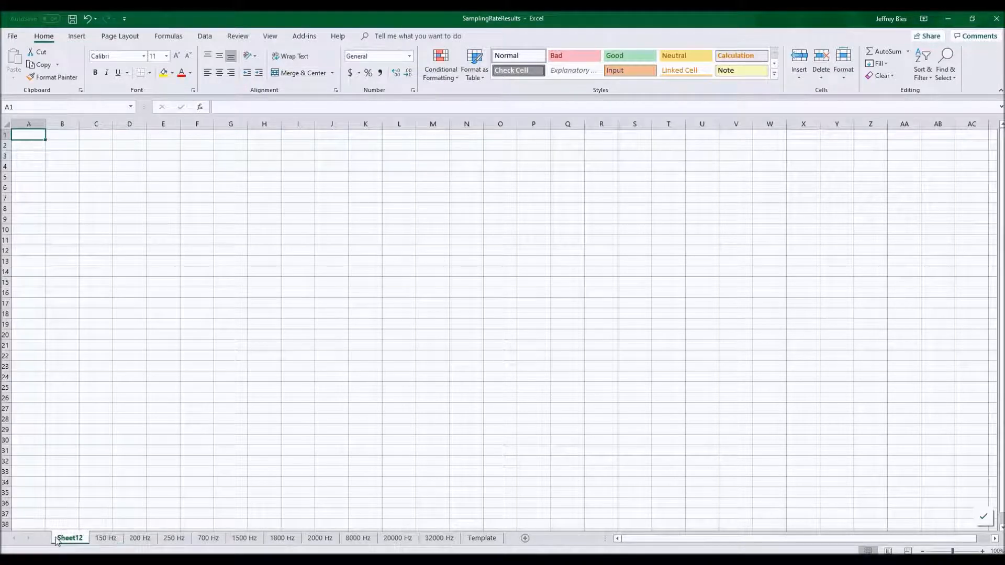
pyautogui.doubleClick(66, 537)
pyautogui.write('Summary')
pyautogui.press('Return')
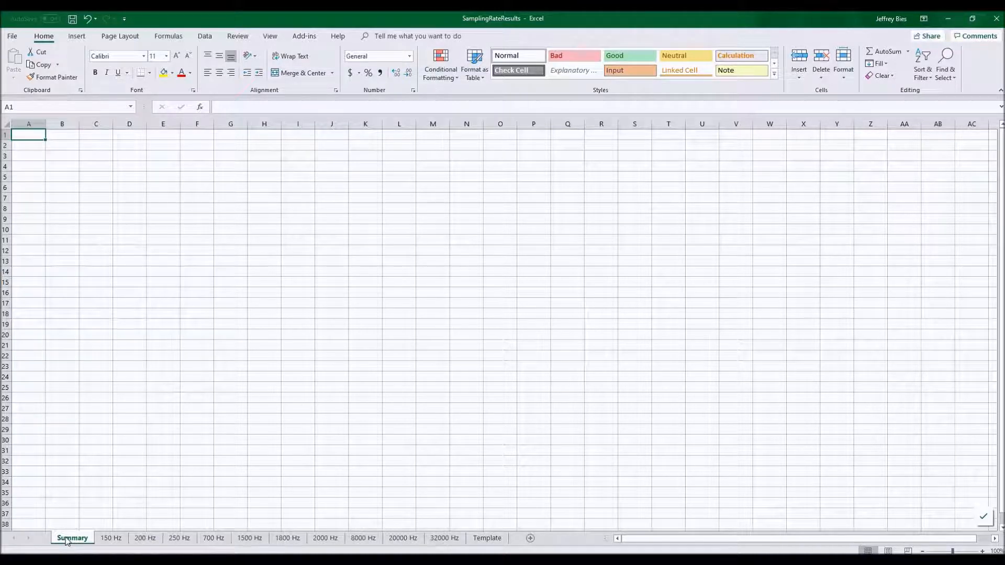
# Enter the Summary header row: Tab, f_sampling, Ameas [V], fmeas [Hz], fmax [Hz], df [Hz].
pyautogui.write('Tab')
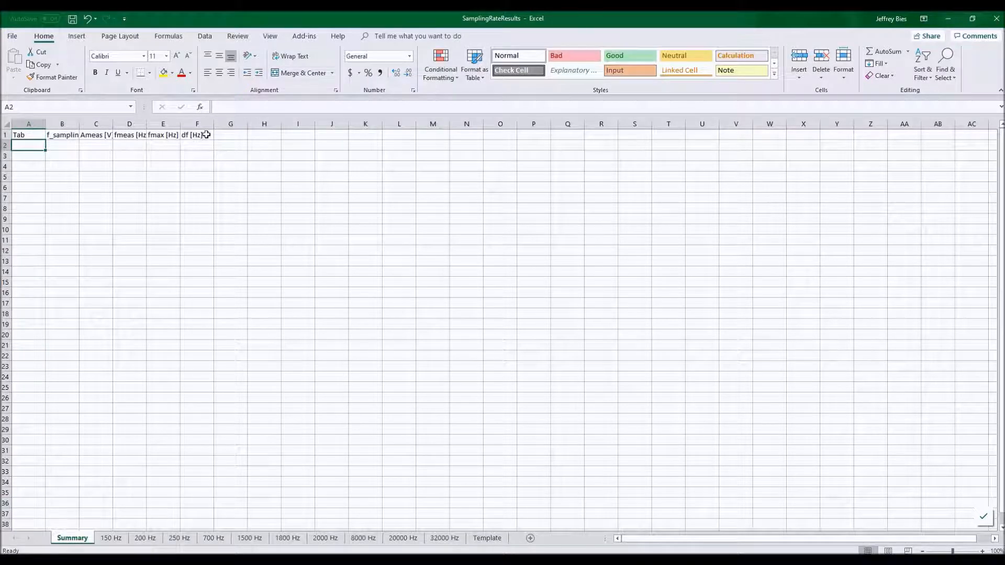
# Autofit the Summary columns A–F to their headers and widen the Tab column.
pyautogui.moveTo(28, 123); pyautogui.dragTo(178, 125)
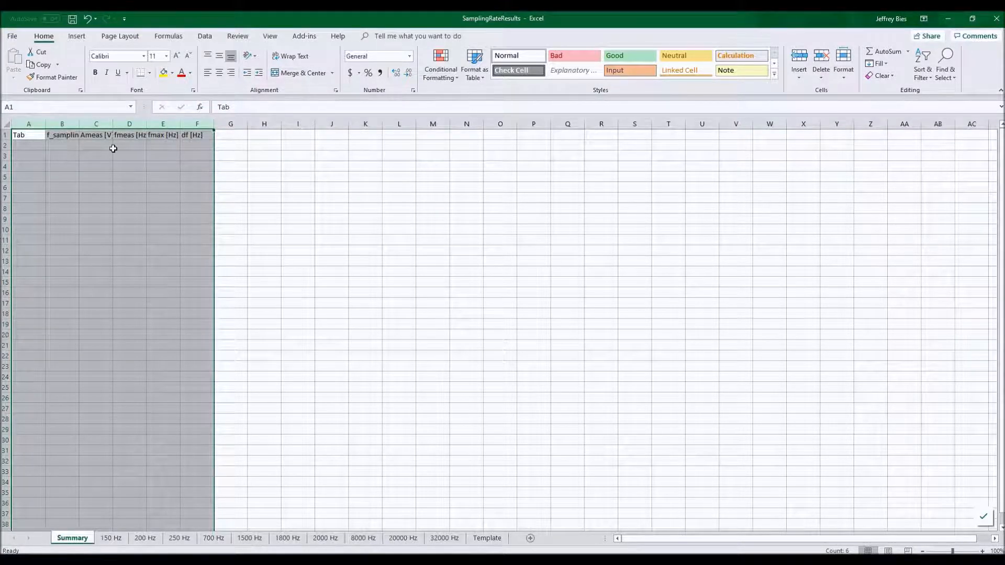
pyautogui.doubleClick(79, 124)
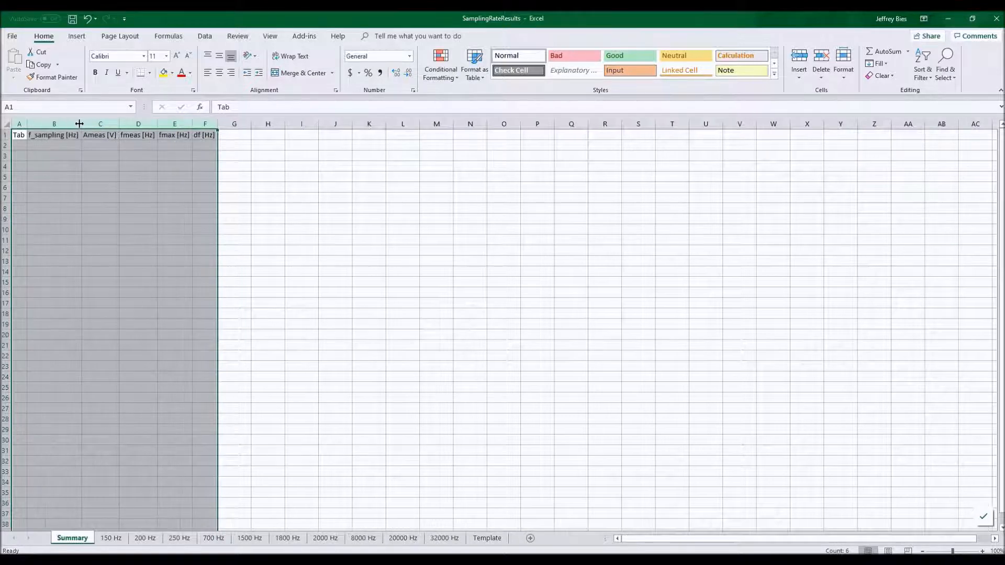
pyautogui.click(33, 146)
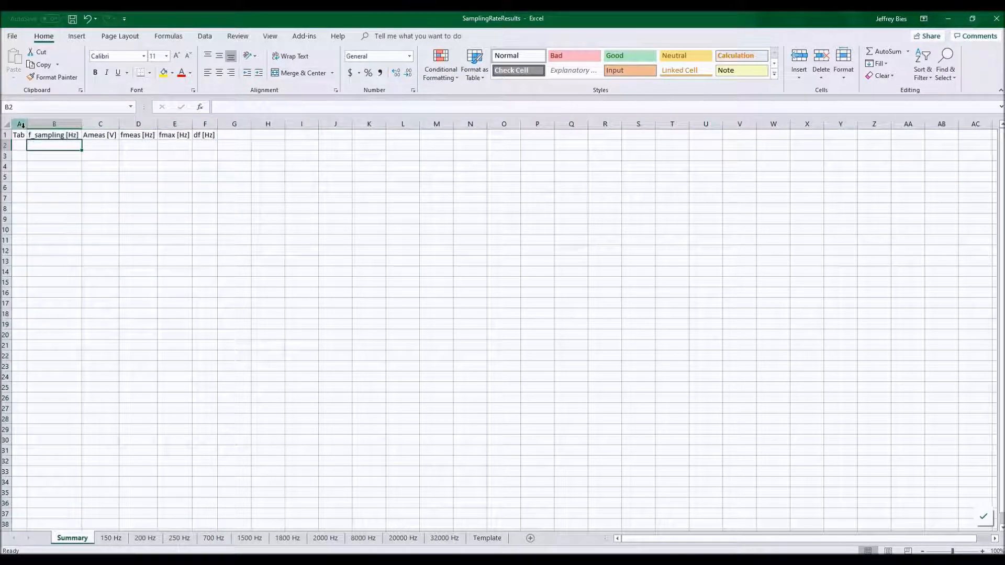
pyautogui.moveTo(27, 124); pyautogui.dragTo(102, 124)
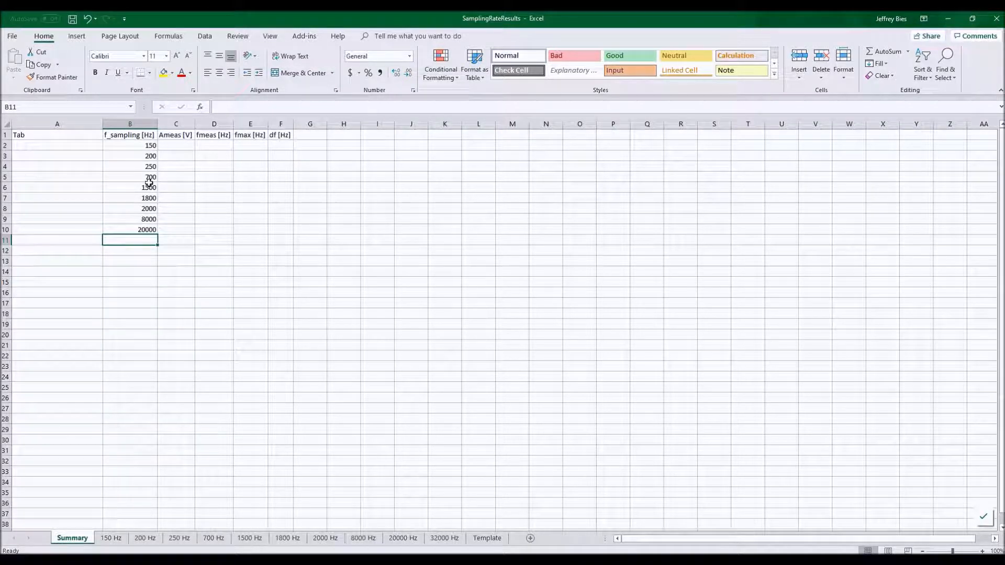
pyautogui.click(149, 186)
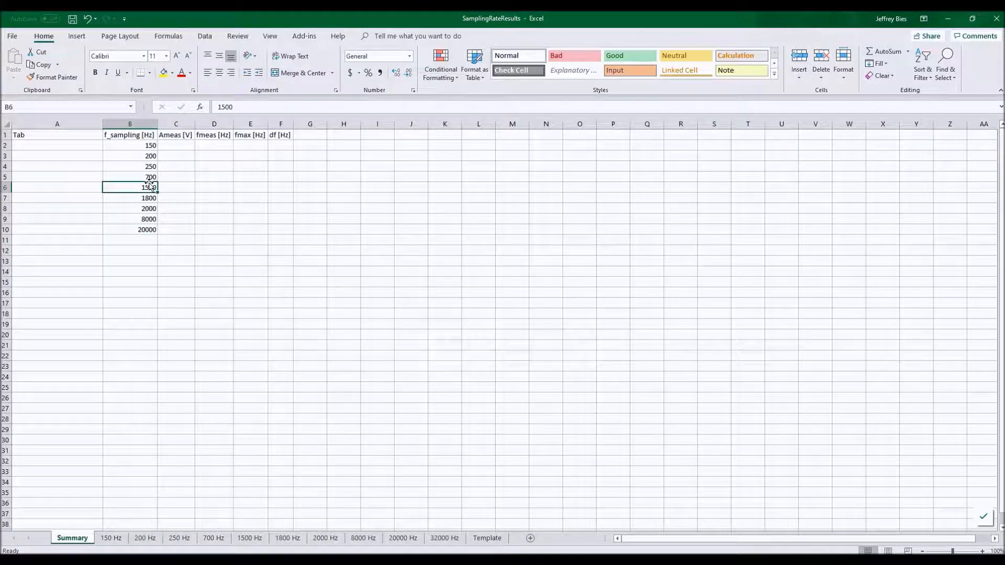
# Format the Summary data as a table with headers and fill the Tab column with =[@[f_sampling [Hz]]]&" Hz".
pyautogui.hotkey('ctrl', 't')
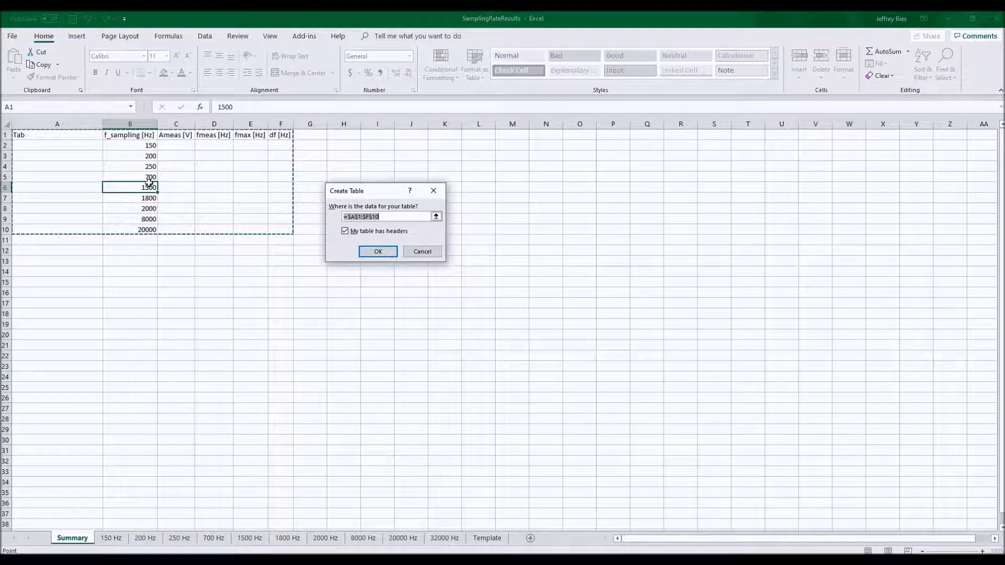
pyautogui.press('Return')
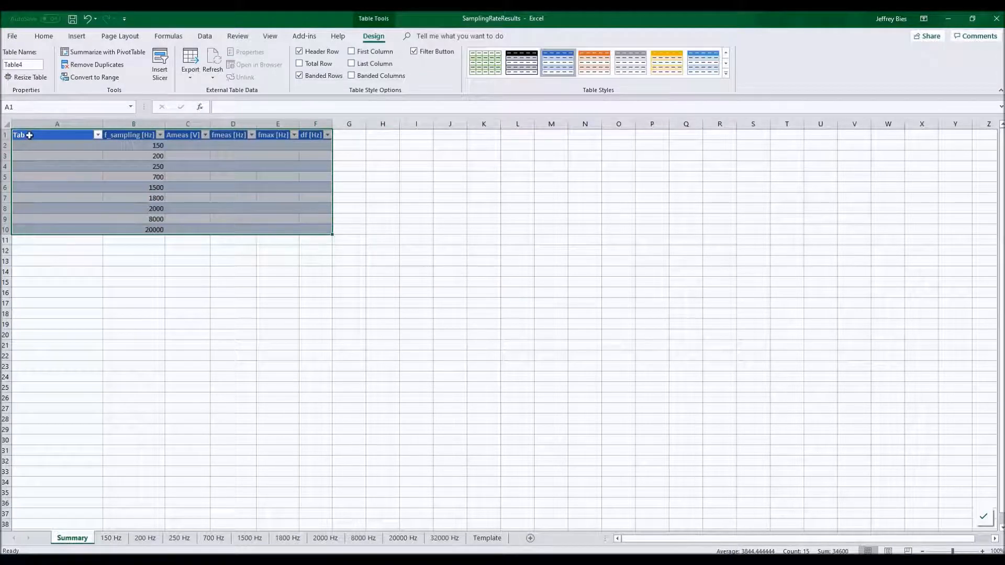
pyautogui.click(68, 145)
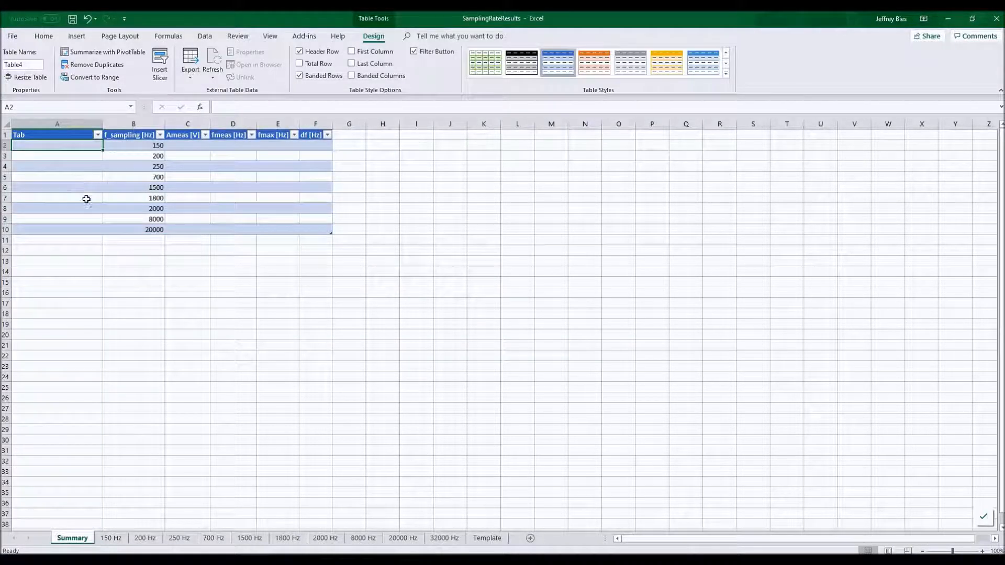
pyautogui.write('=')
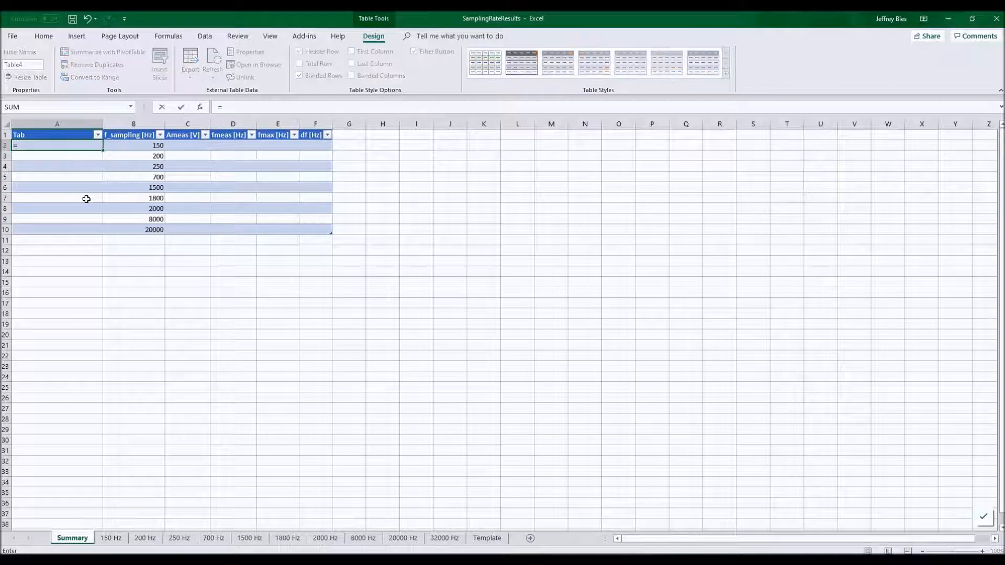
pyautogui.press('Right')
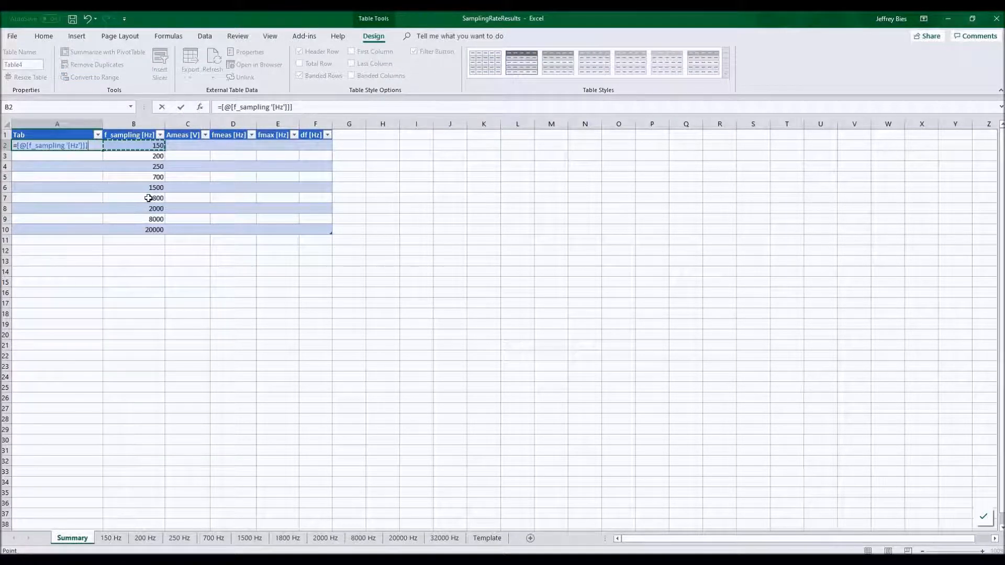
pyautogui.write('&" Hz')
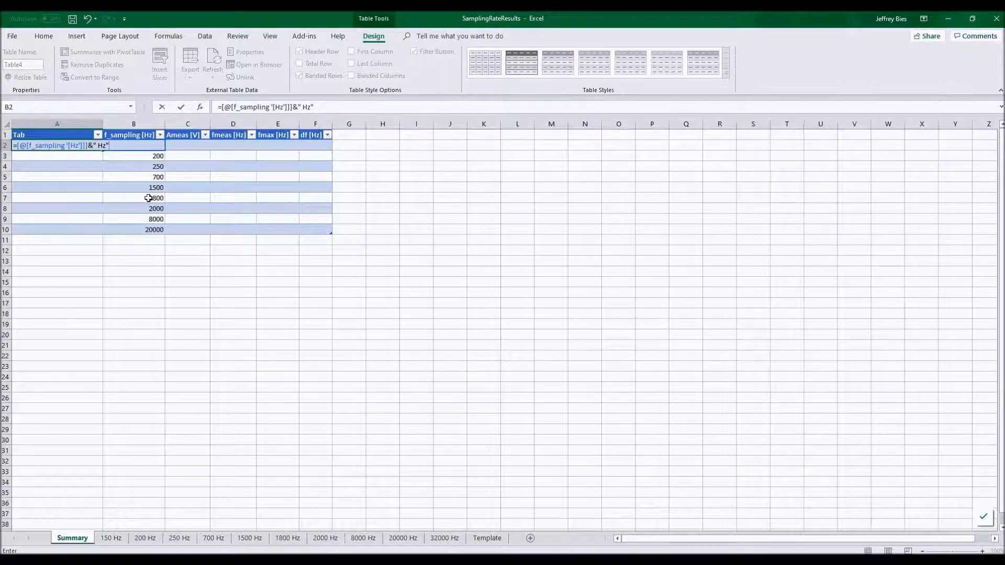
pyautogui.press('Return')
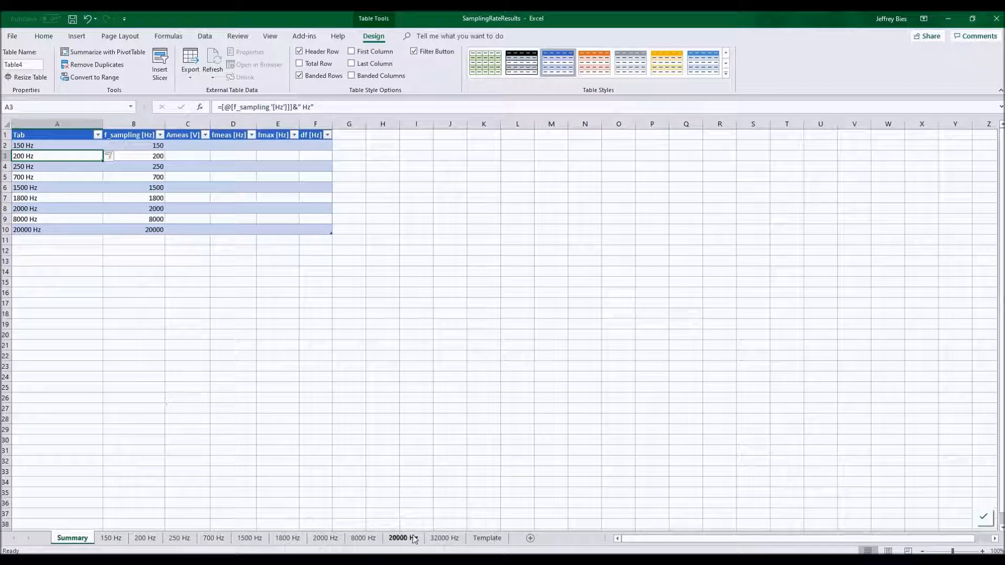
# Try pasting the 150 Hz sheet's Ameas value into the Summary table's first Ameas cell, then clear it.
pyautogui.click(187, 146)
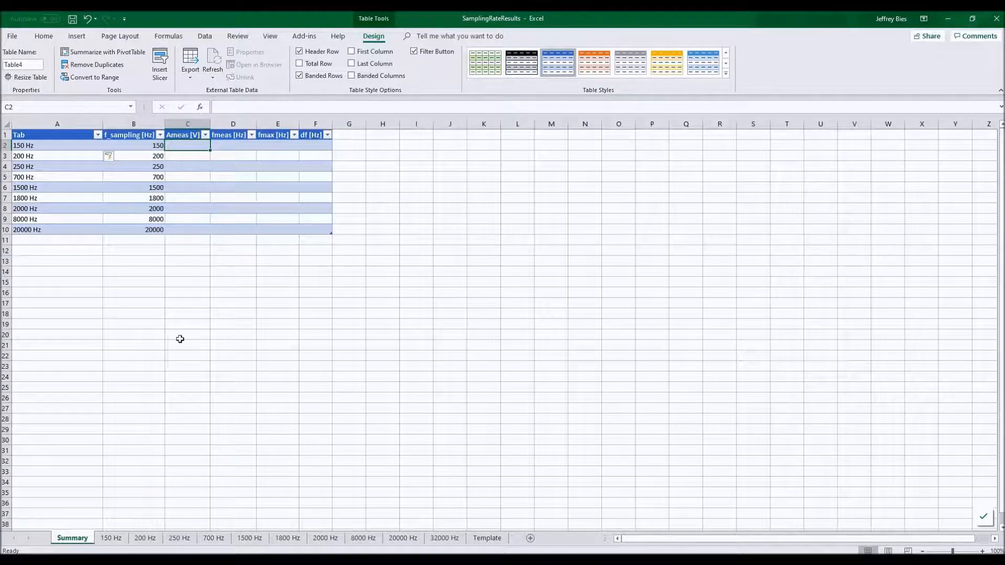
pyautogui.click(110, 538)
pyautogui.click(163, 134)
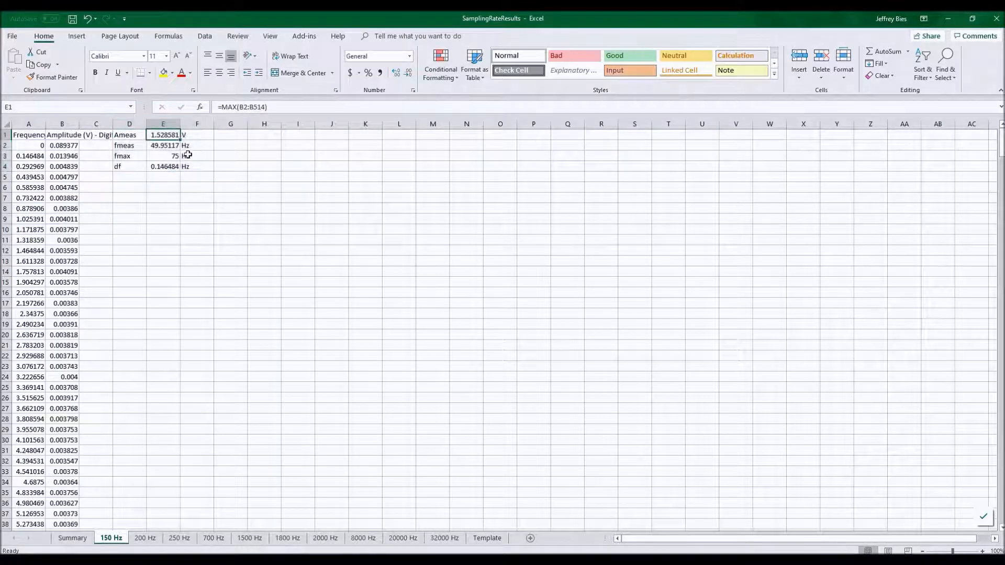
pyautogui.hotkey('ctrl', 'c')
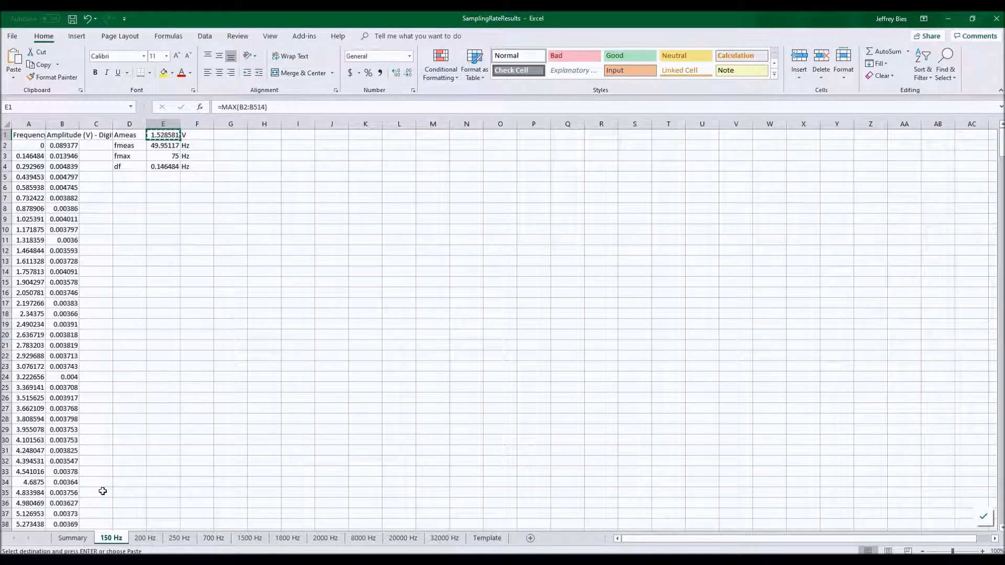
pyautogui.click(72, 538)
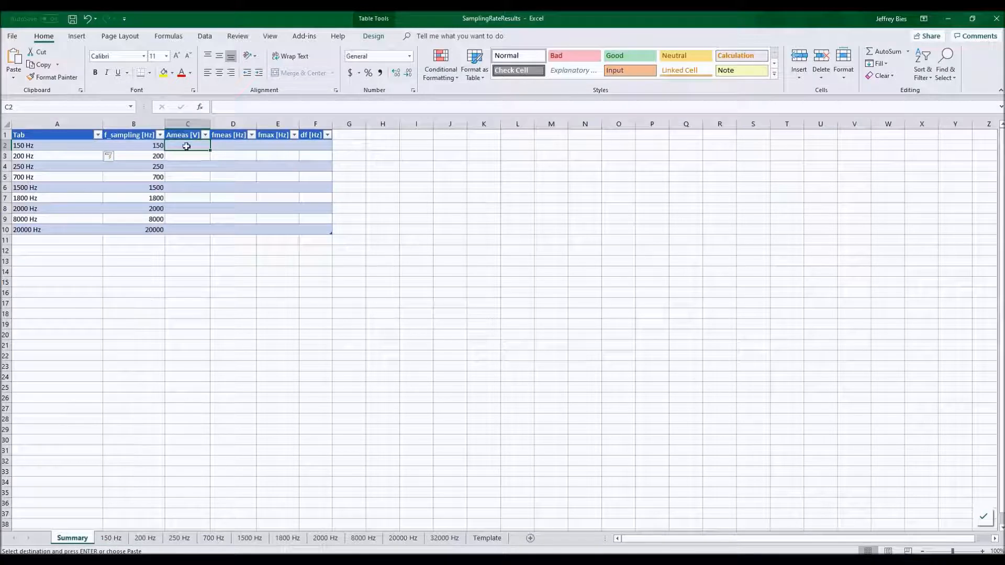
pyautogui.rightClick(187, 146)
pyautogui.click(228, 193)
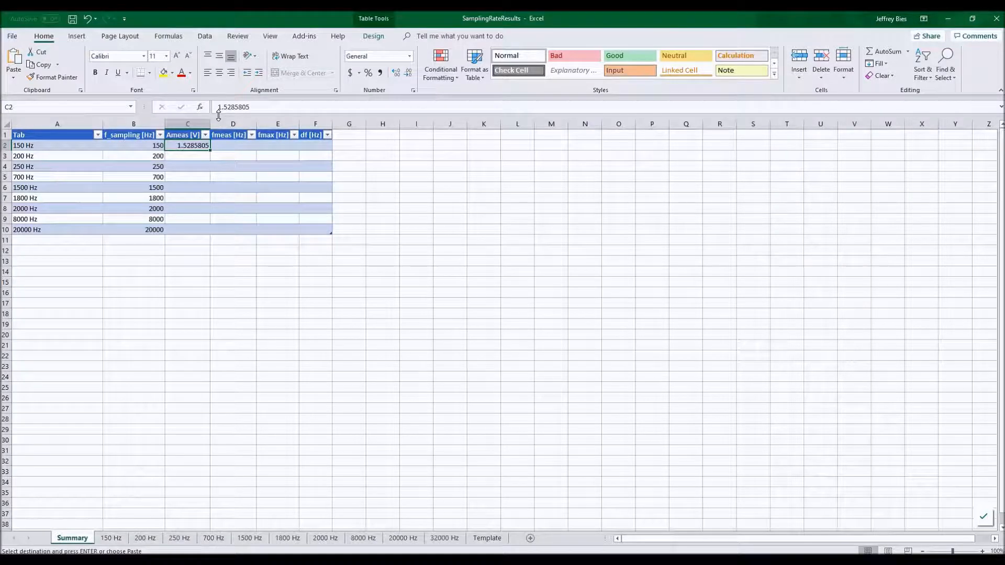
pyautogui.press('Delete')
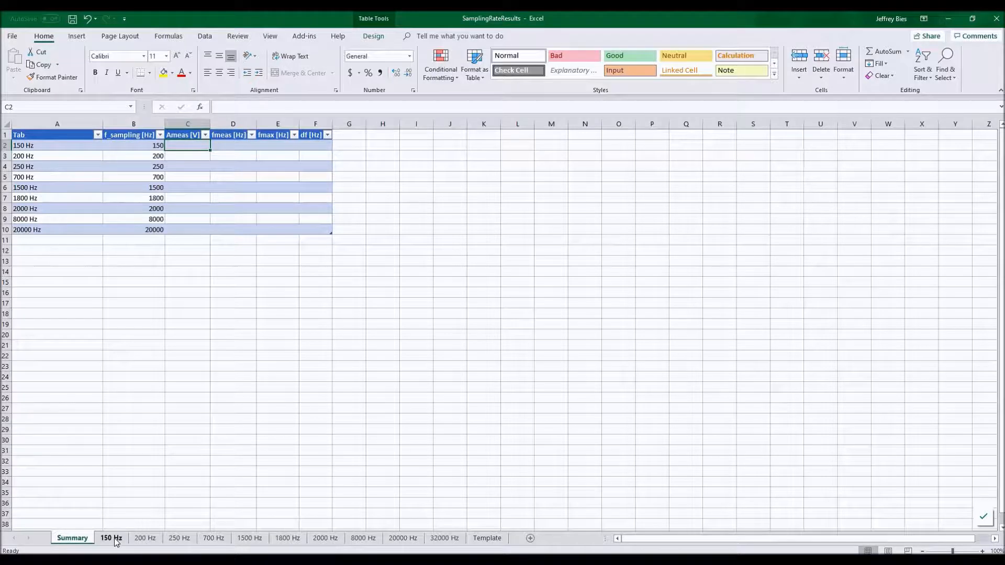
# Paste a link to the 150 Hz Ameas cell into C16 and test it by entering 2 in that source cell.
pyautogui.click(112, 539)
pyautogui.hotkey('ctrl', 'c')
pyautogui.click(73, 539)
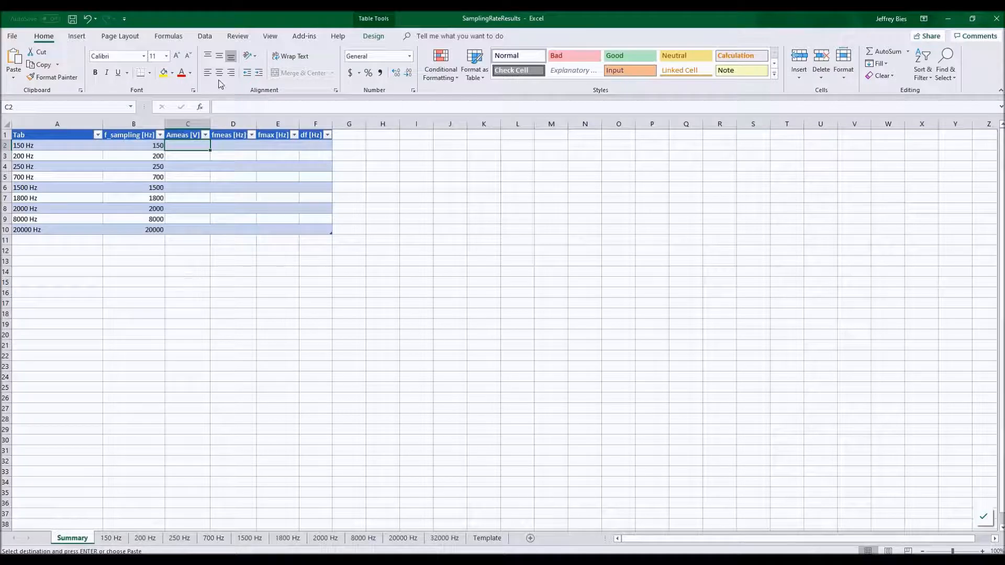
pyautogui.click(193, 294)
pyautogui.rightClick(192, 295)
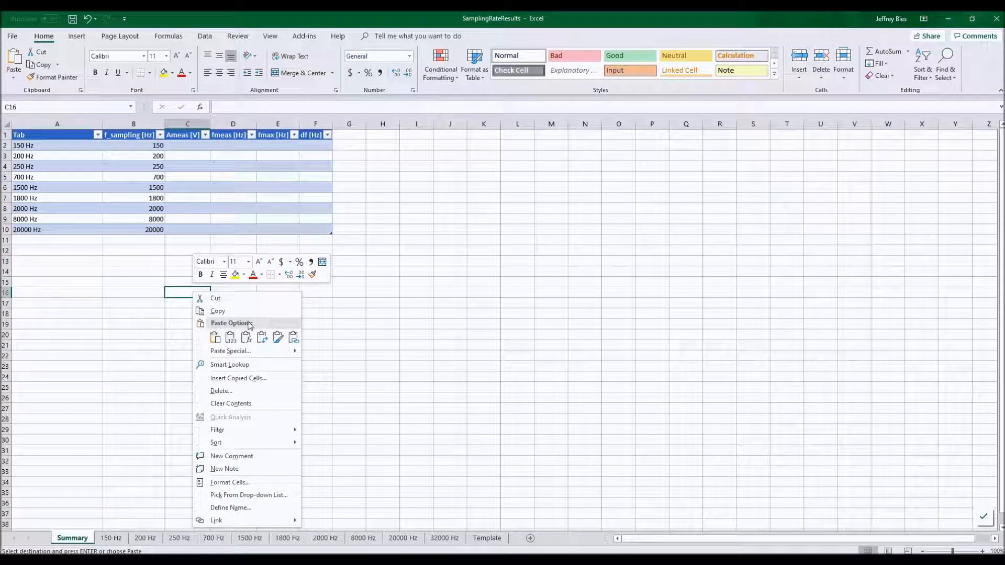
pyautogui.click(294, 338)
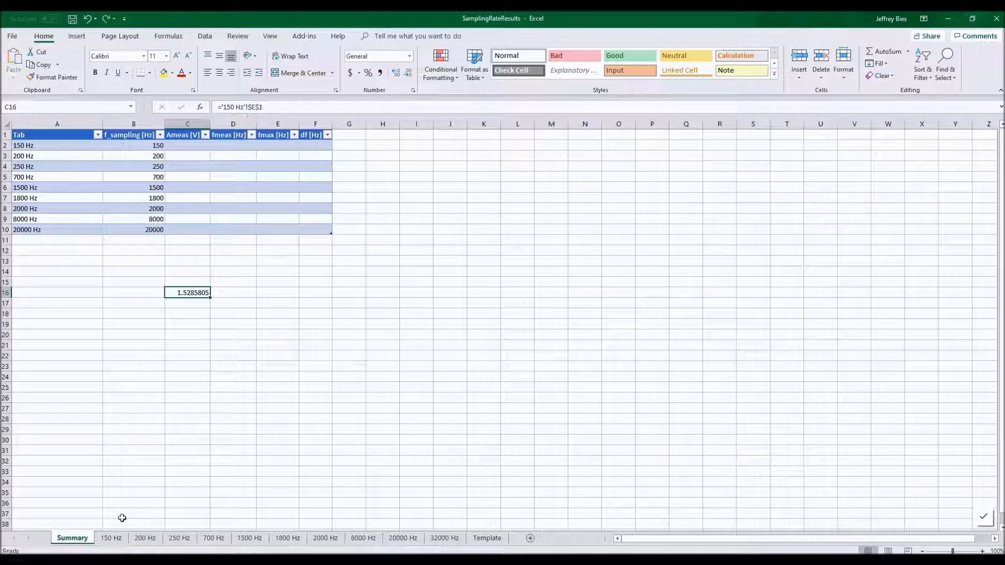
pyautogui.click(113, 539)
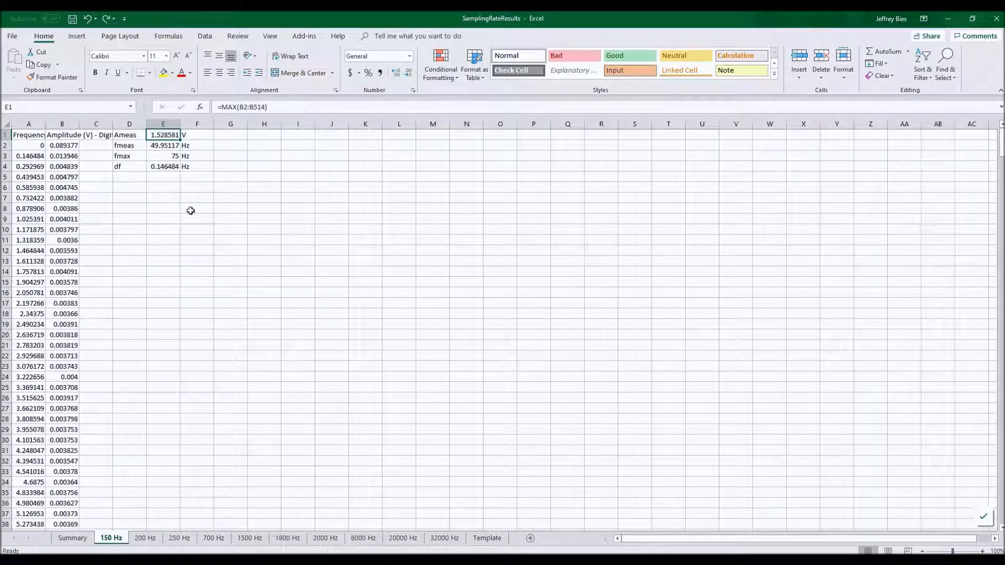
pyautogui.write('2')
pyautogui.press('Return')
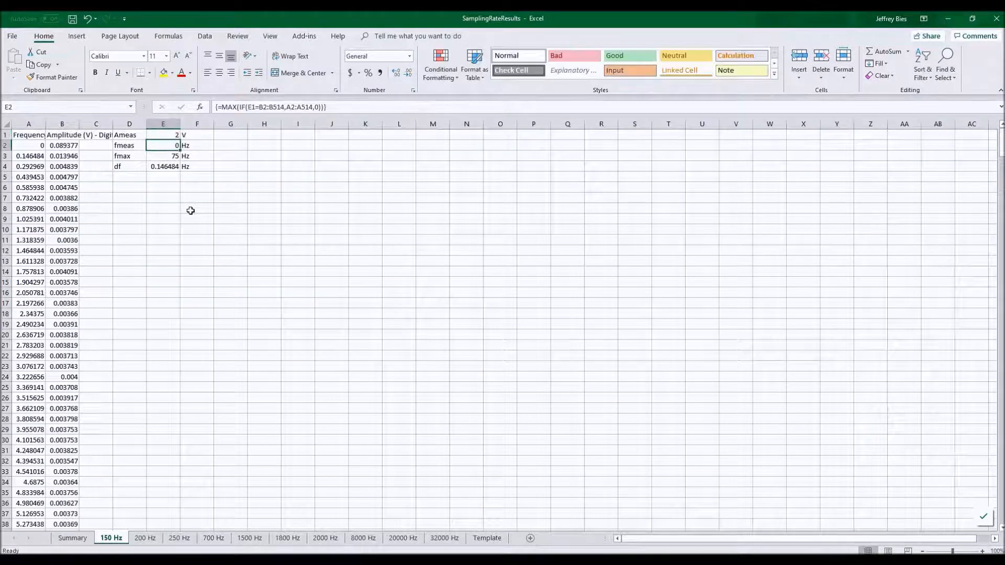
pyautogui.click(73, 538)
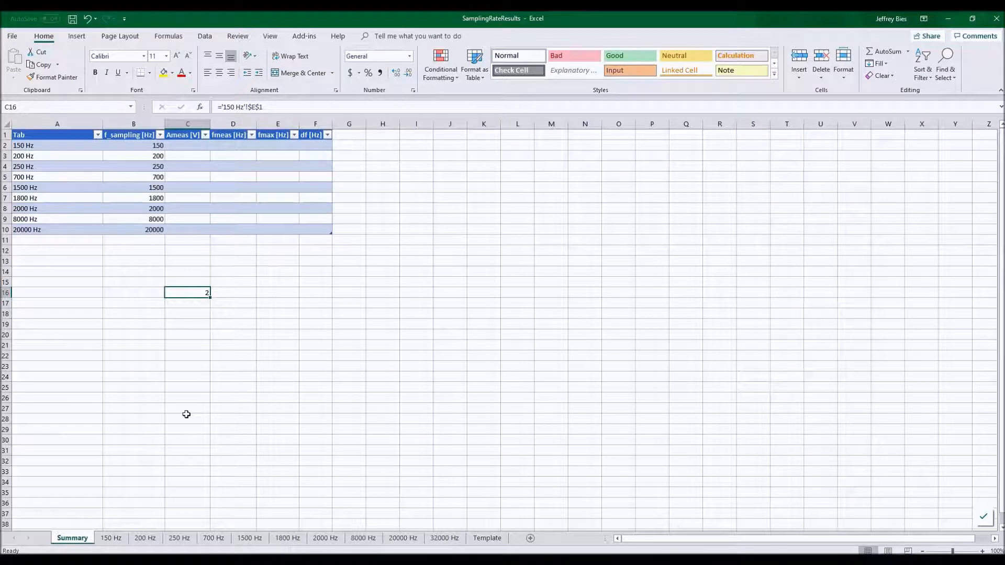
# Link the Summary table's first Ameas cell to cell E1 on the 150 Hz sheet.
pyautogui.hotkey('ctrl', 'pagedown')
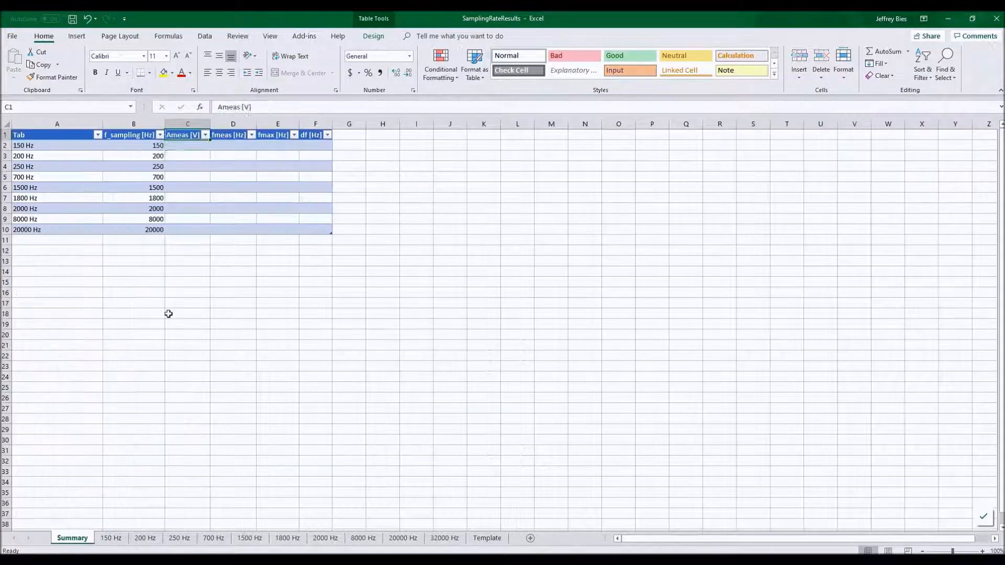
pyautogui.press('Down')
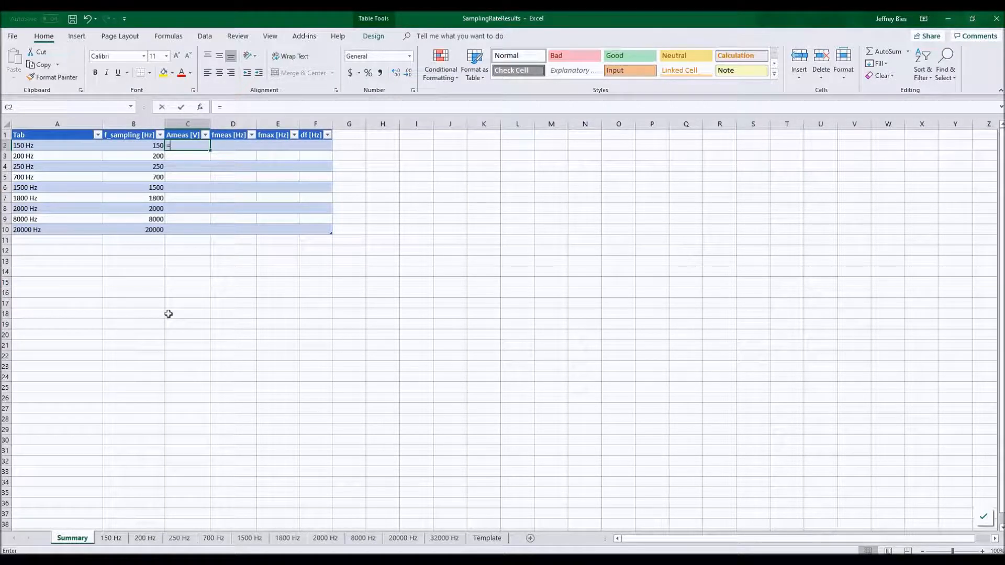
pyautogui.write('=')
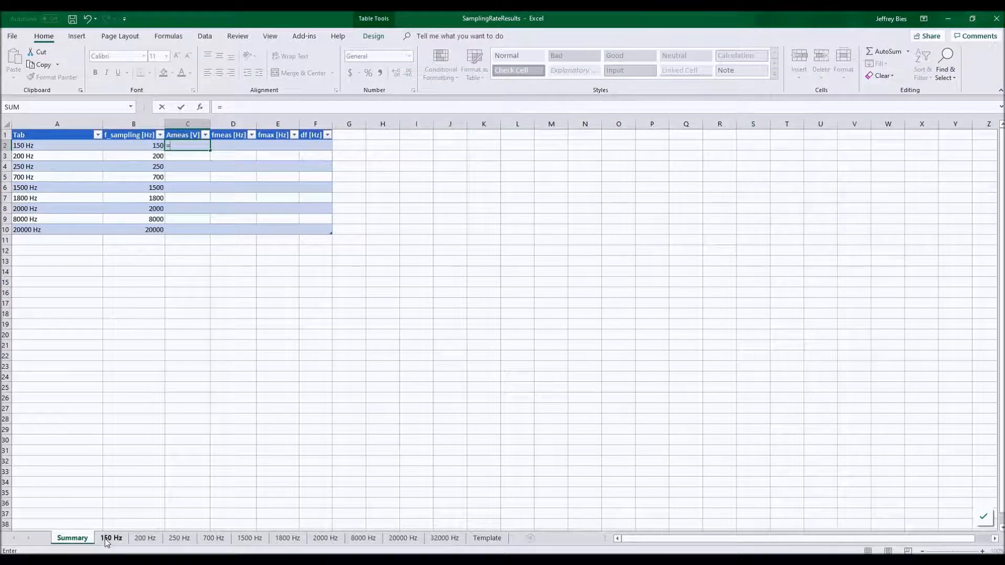
pyautogui.click(107, 539)
pyautogui.click(163, 135)
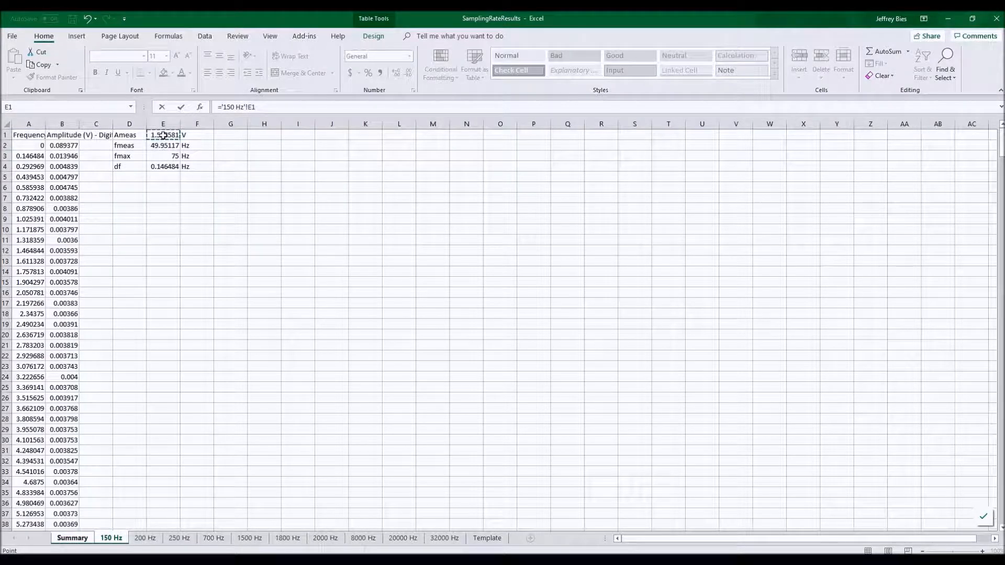
pyautogui.press('Return')
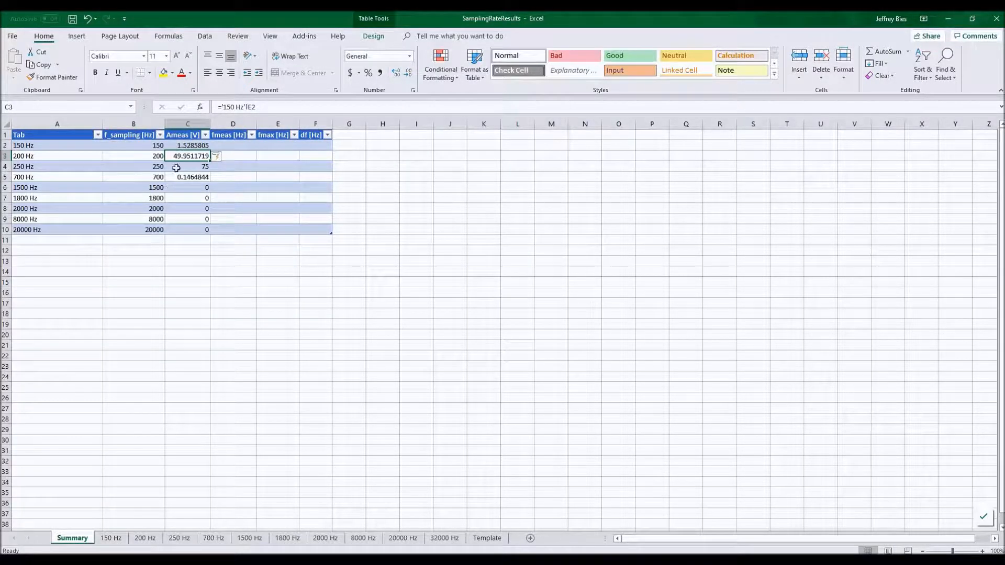
pyautogui.click(189, 146)
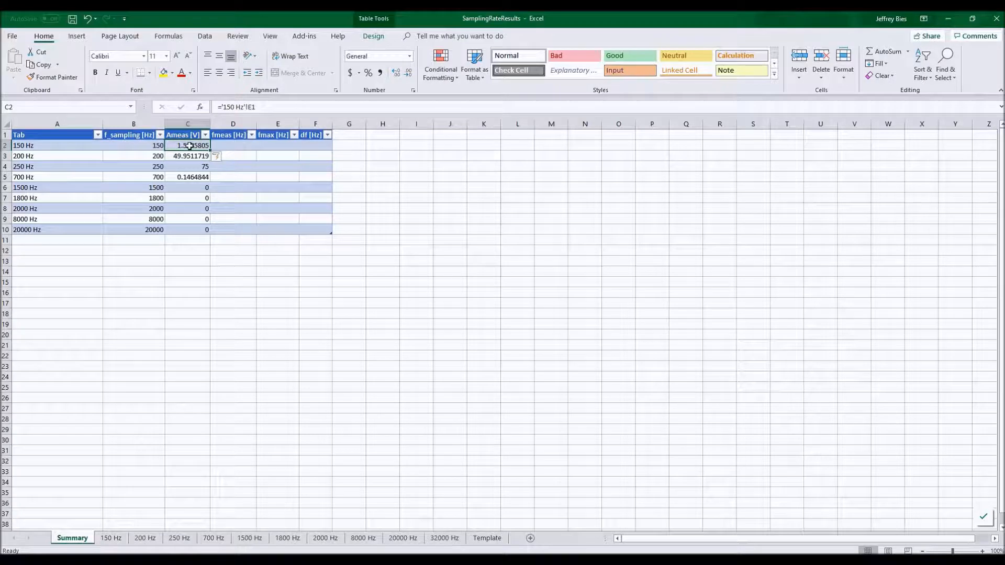
pyautogui.click(222, 106)
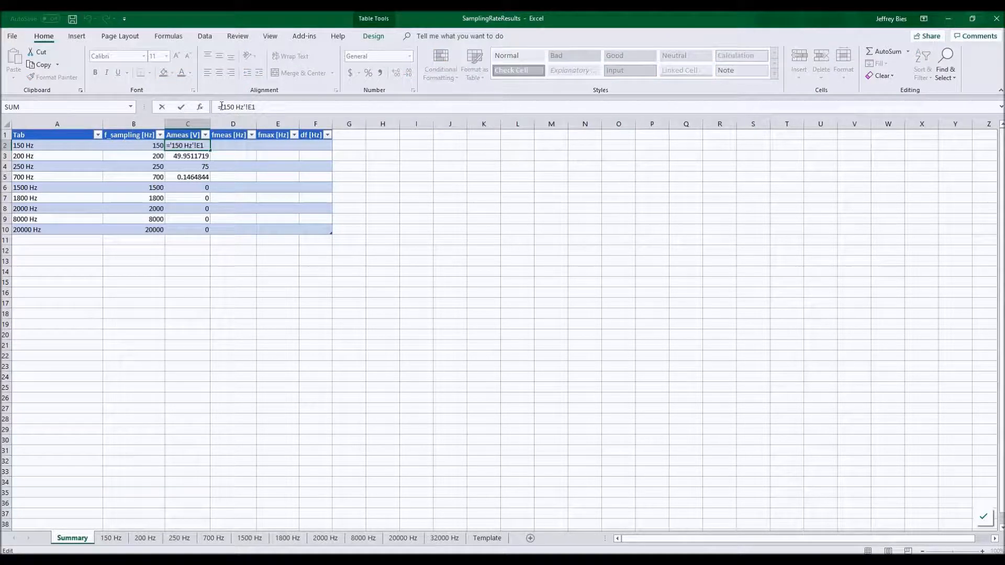
pyautogui.write('indi')
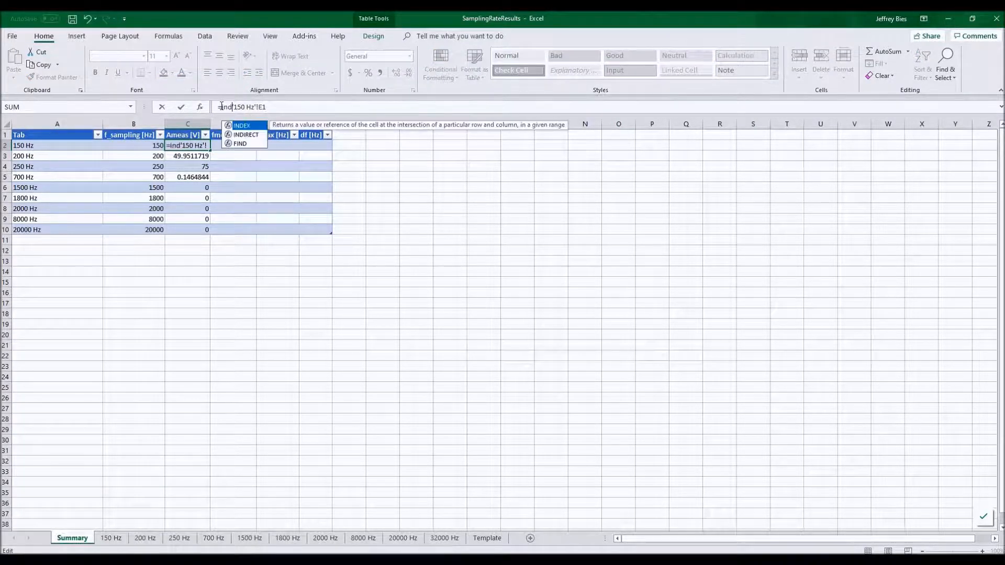
pyautogui.press('Tab')
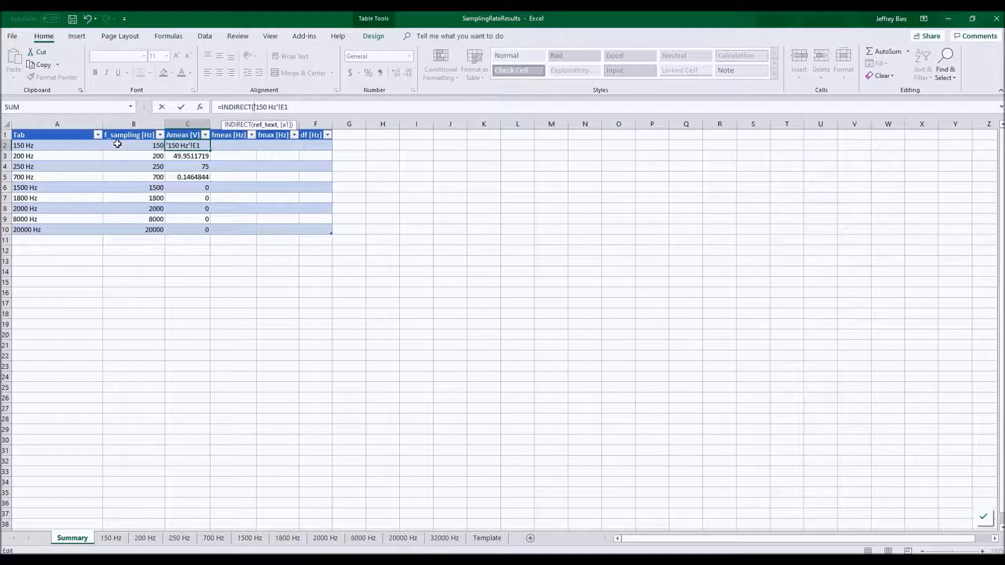
pyautogui.write('"')
pyautogui.press('Right')
pyautogui.write('"&')
pyautogui.moveTo(289, 107); pyautogui.dragTo(267, 107)
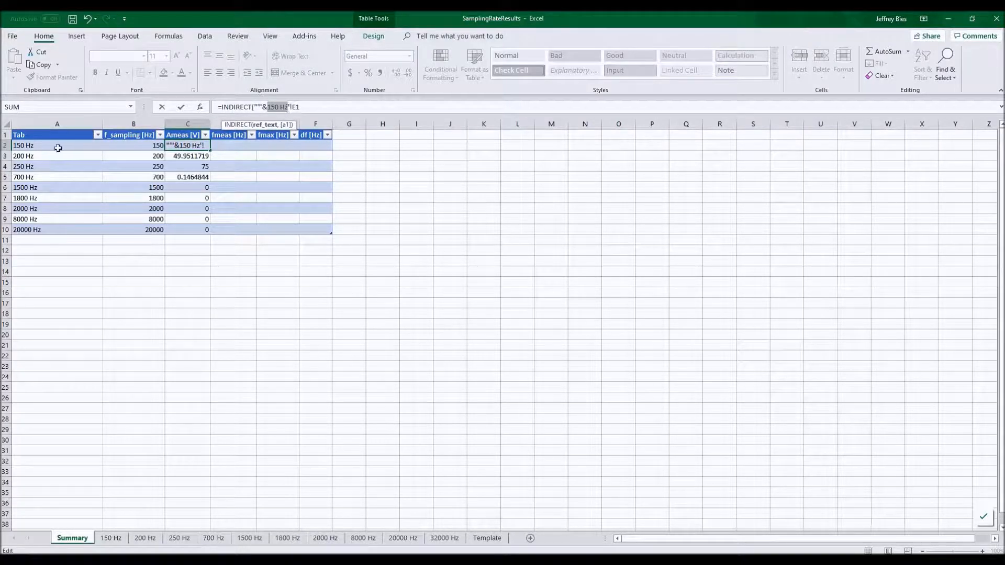
pyautogui.click(35, 143)
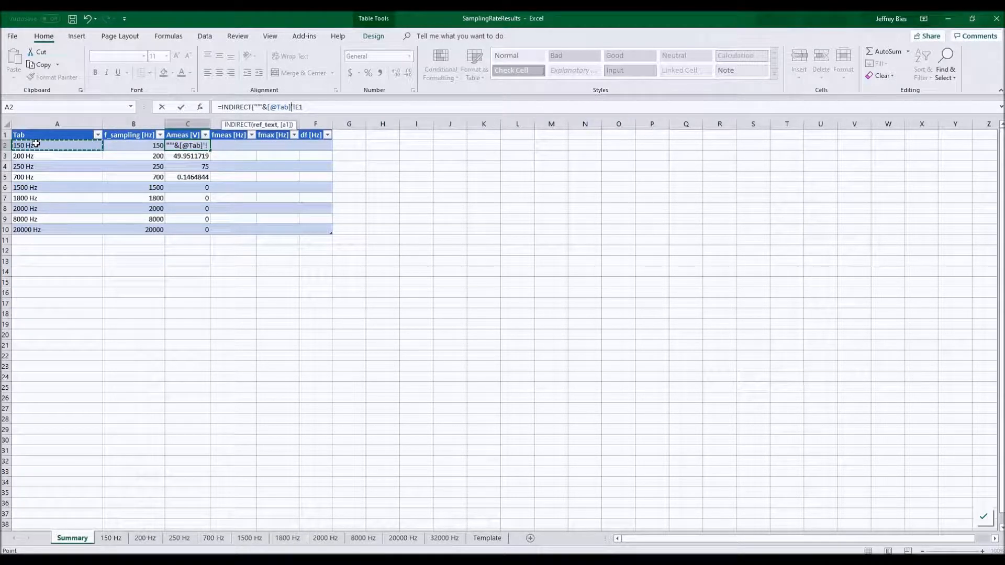
pyautogui.write('&"')
pyautogui.click(341, 106)
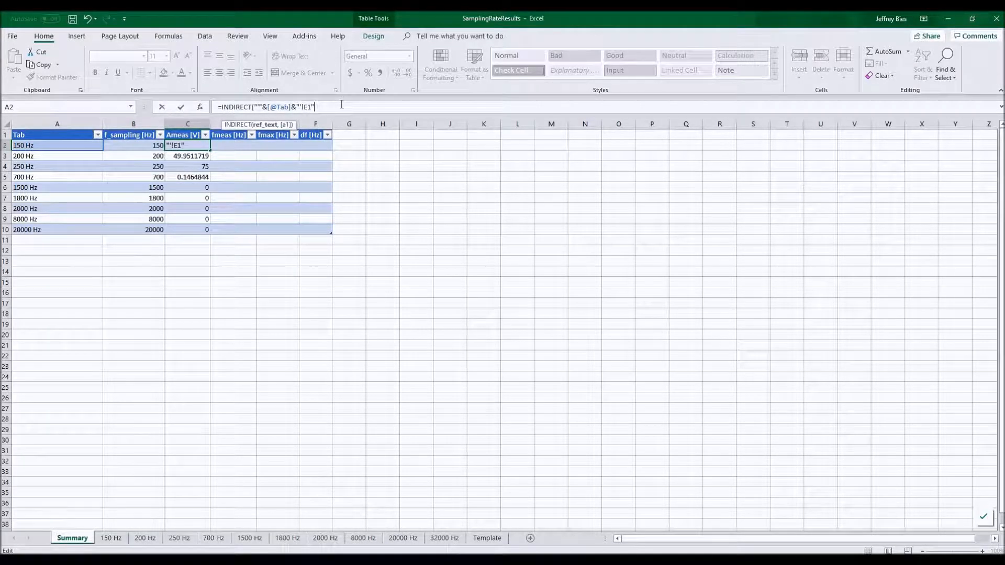
pyautogui.write(')')
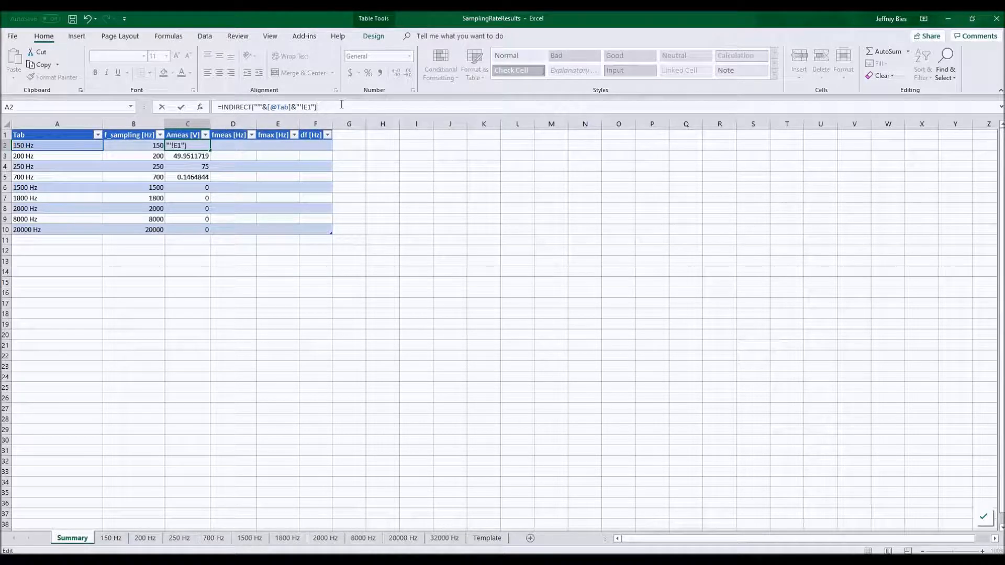
pyautogui.press('Return')
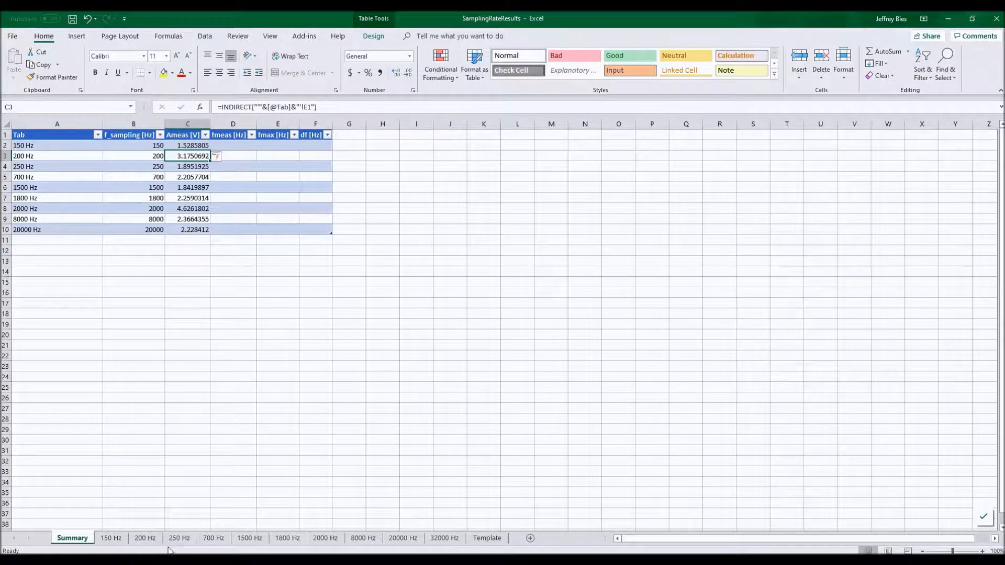
pyautogui.click(151, 538)
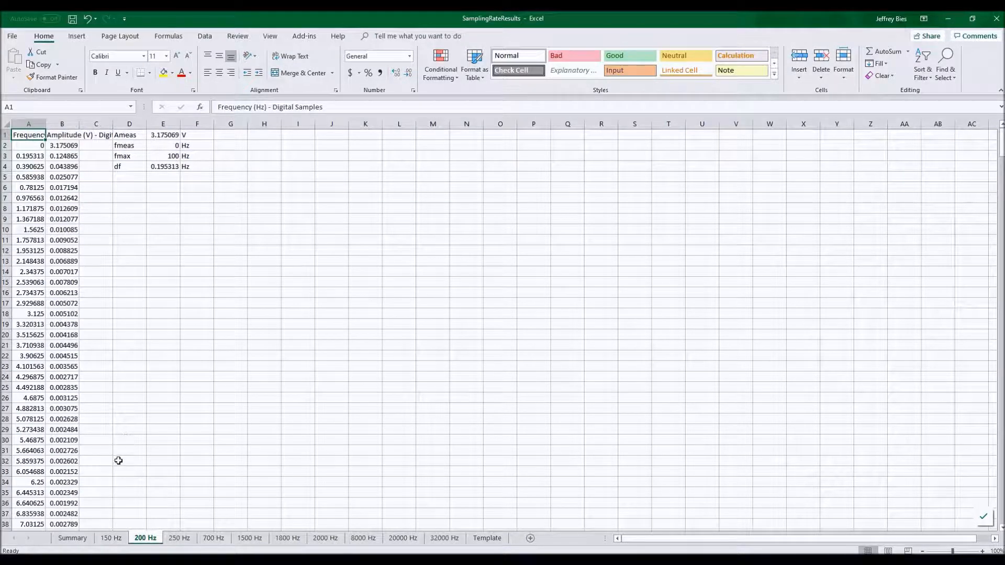
pyautogui.click(73, 539)
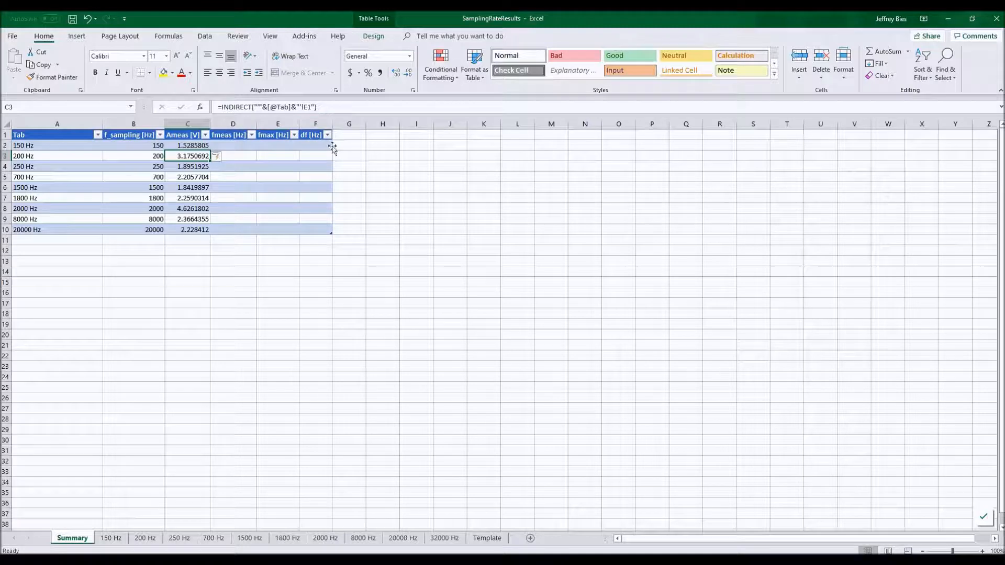
pyautogui.click(195, 145)
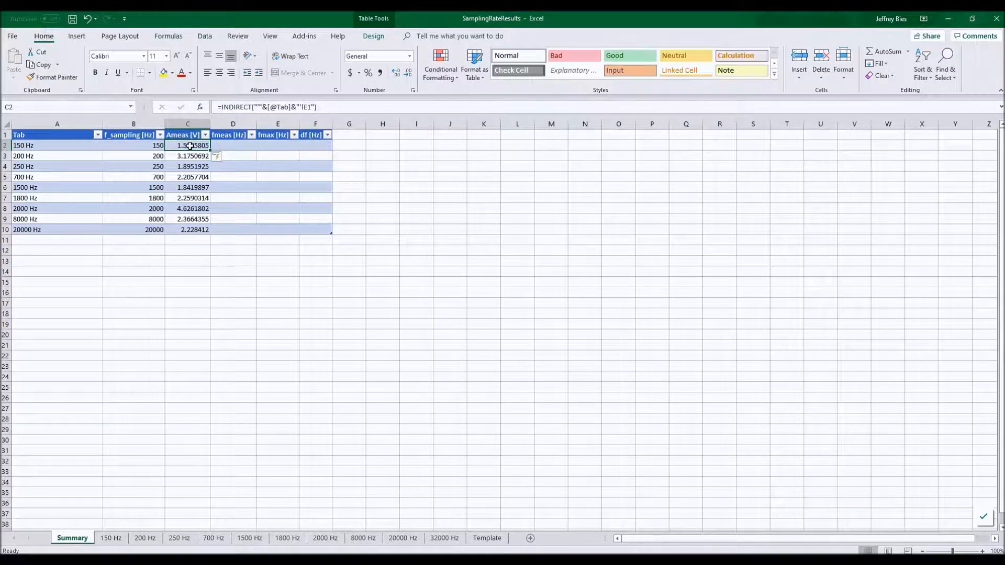
pyautogui.click(309, 107)
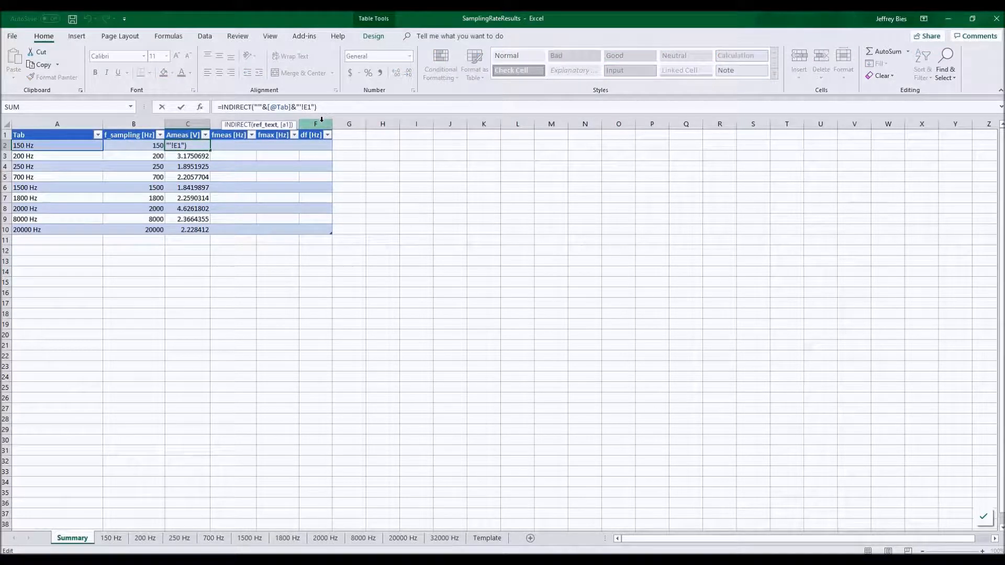
pyautogui.write('"')
pyautogui.press('BackSpace')
pyautogui.write('&')
pyautogui.write('colu')
pyautogui.press('Tab')
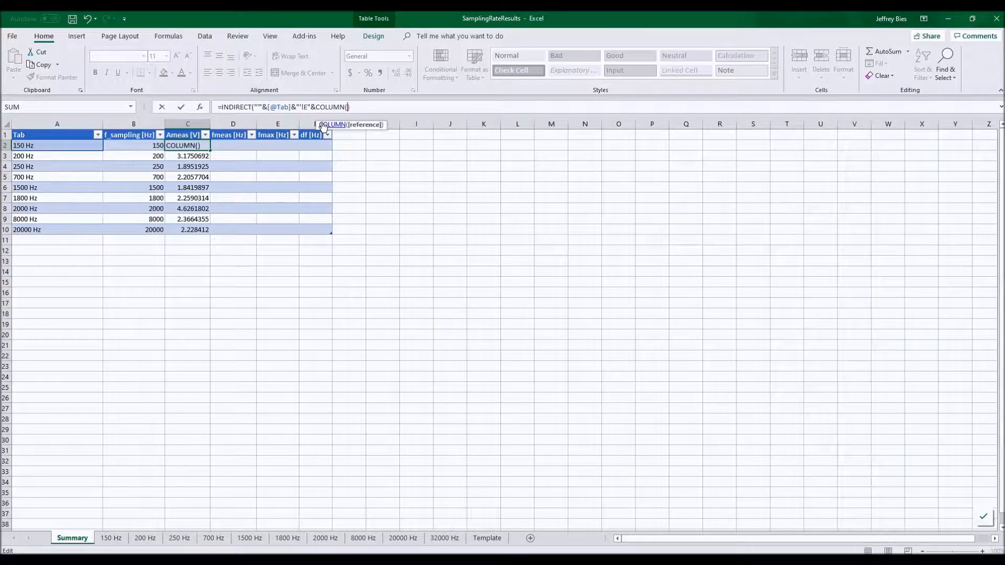
pyautogui.write(')-')
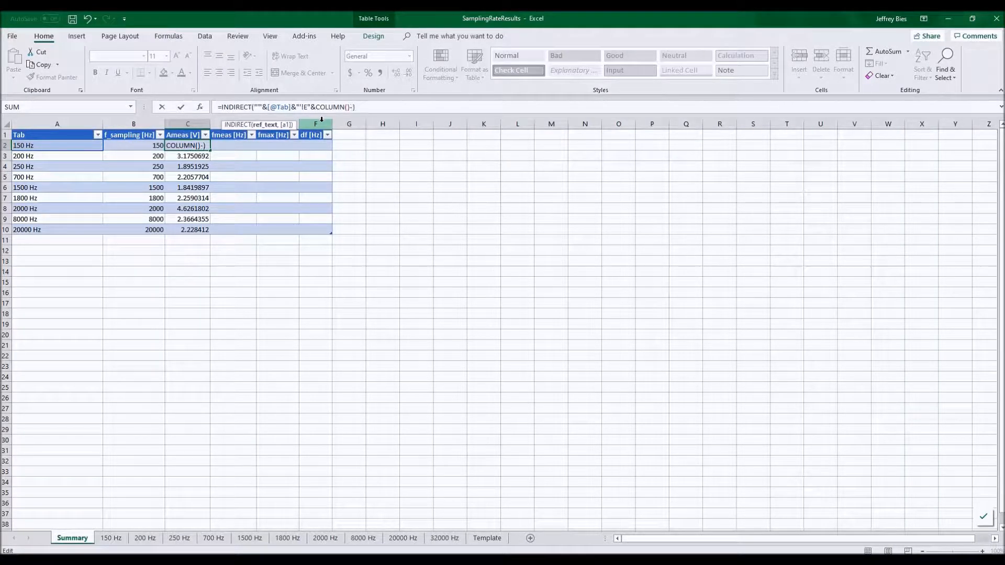
pyautogui.write('2')
pyautogui.press('Return')
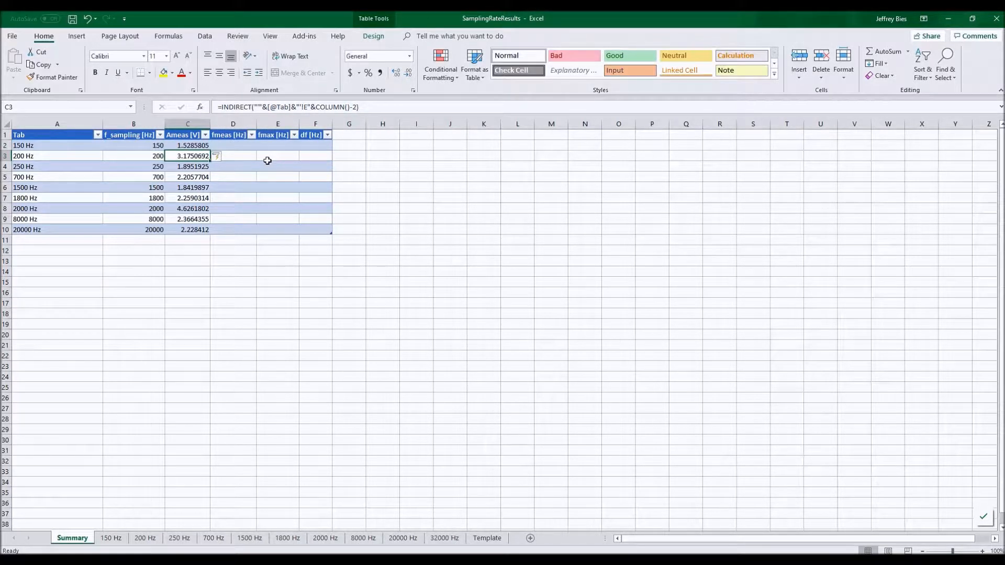
# Copy the Ameas formula into the fmeas, fmax and df columns of the Summary table.
pyautogui.press('Up')
pyautogui.hotkey('ctrl', 'c')
pyautogui.press('Right')
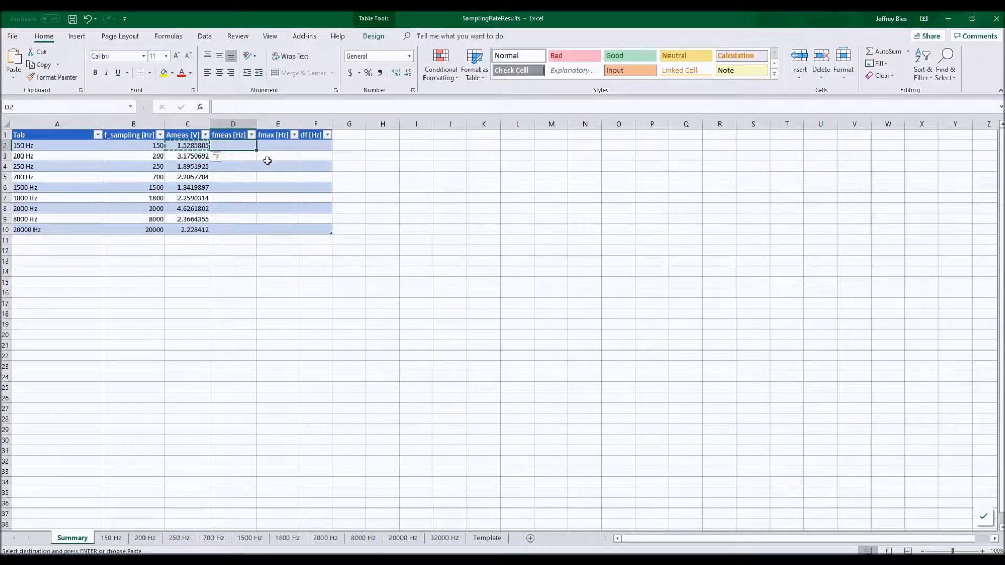
pyautogui.hotkey('ctrl', 'v')
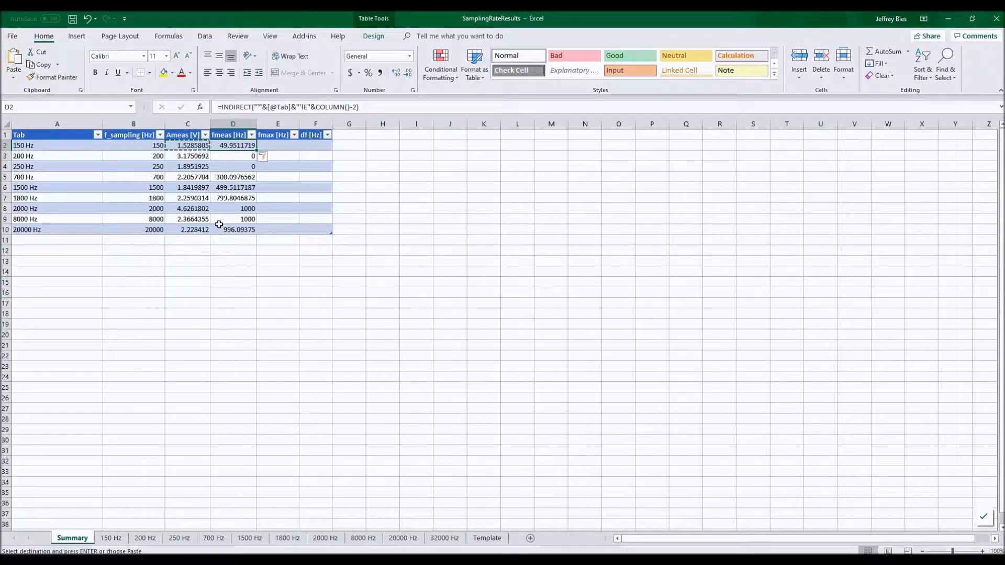
pyautogui.hotkey('ctrl', 'z')
pyautogui.press('Right')
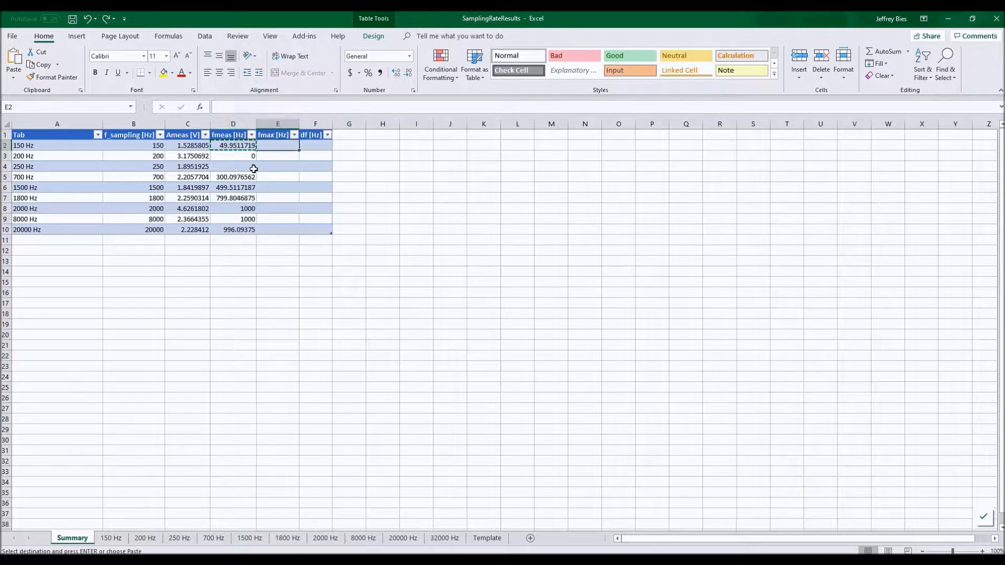
pyautogui.hotkey('ctrl', 'v')
pyautogui.press('Right')
pyautogui.hotkey('ctrl', 'v')
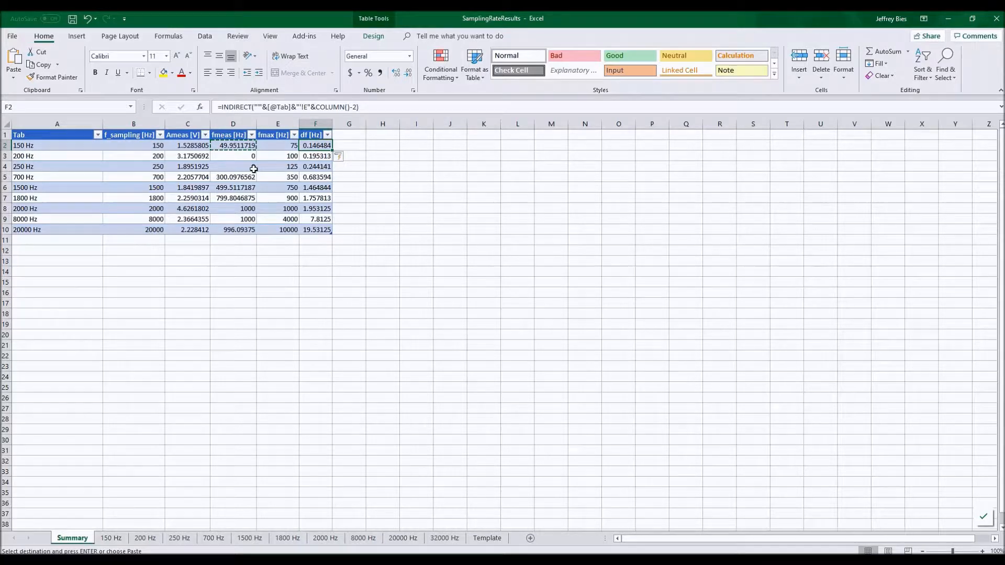
# Add a 32000 Hz row to the Summary table by entering 32000 as its f_sampling.
pyautogui.click(136, 241)
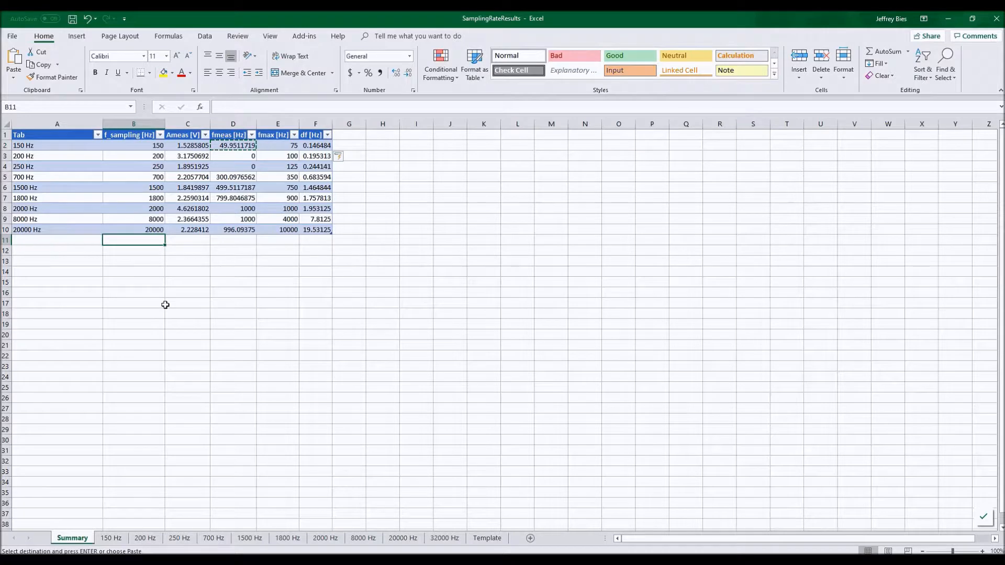
pyautogui.write('32')
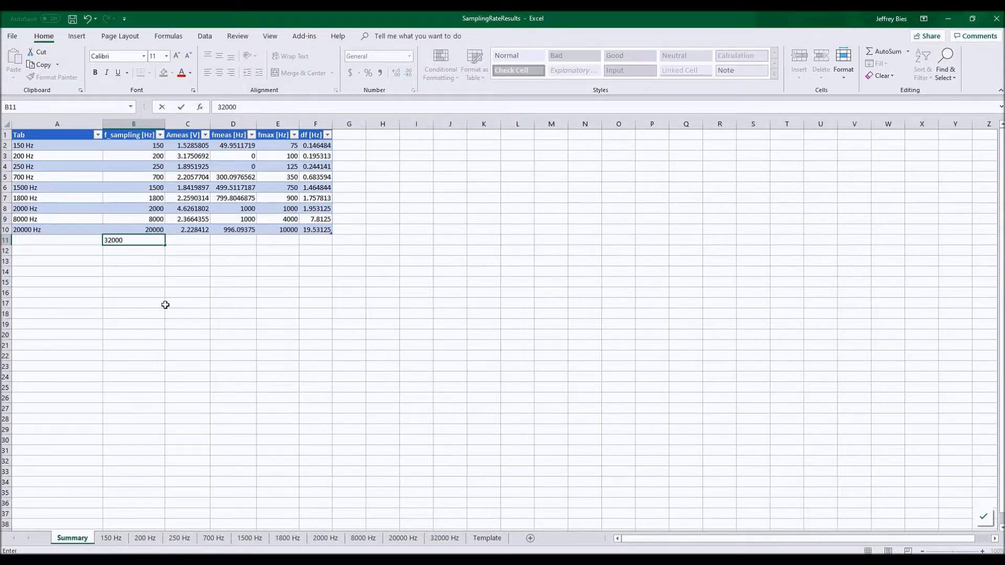
pyautogui.write('000')
pyautogui.press('Return')
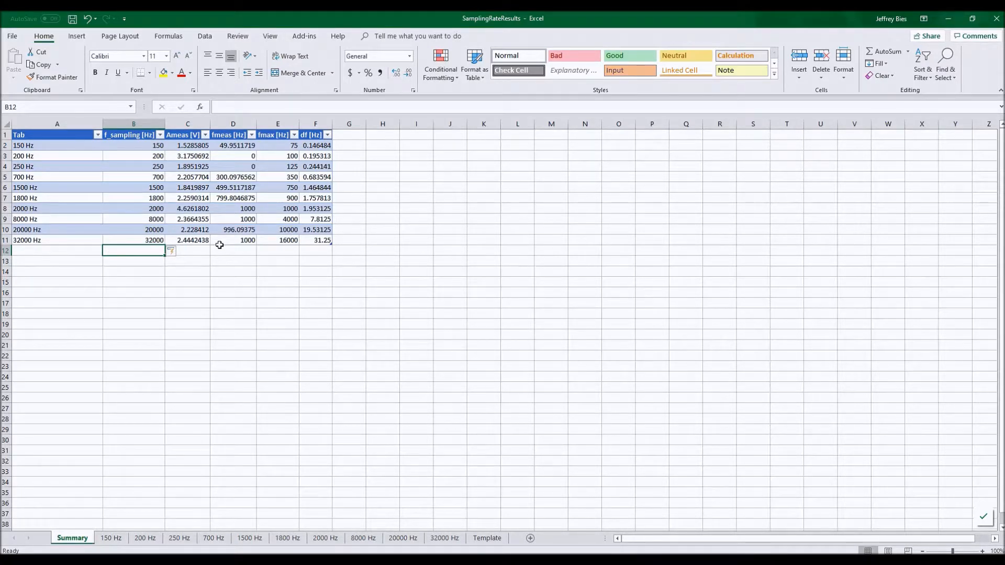
# Turn off the gridlines on the Summary sheet.
pyautogui.hotkey('ctrl', 'Home')
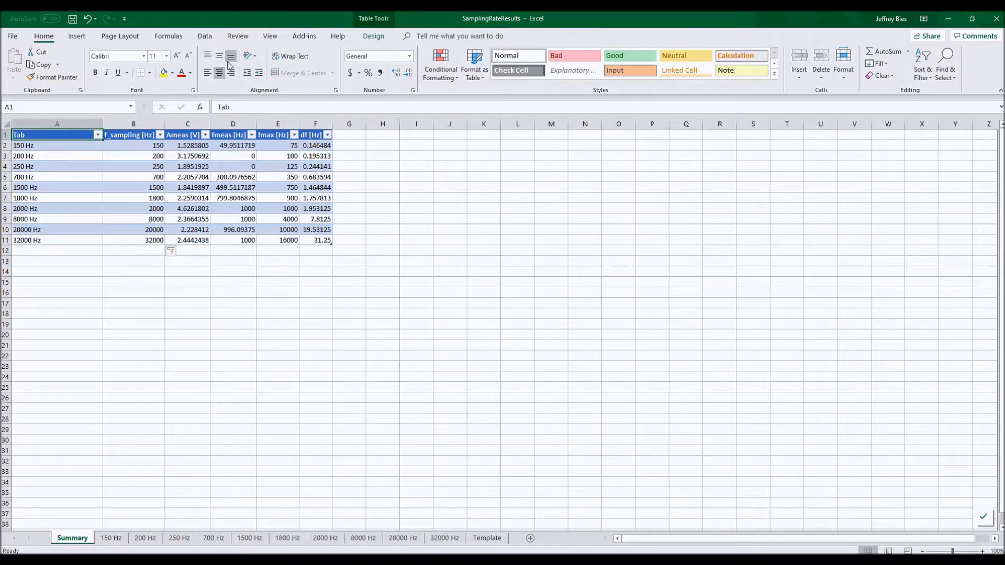
pyautogui.click(270, 37)
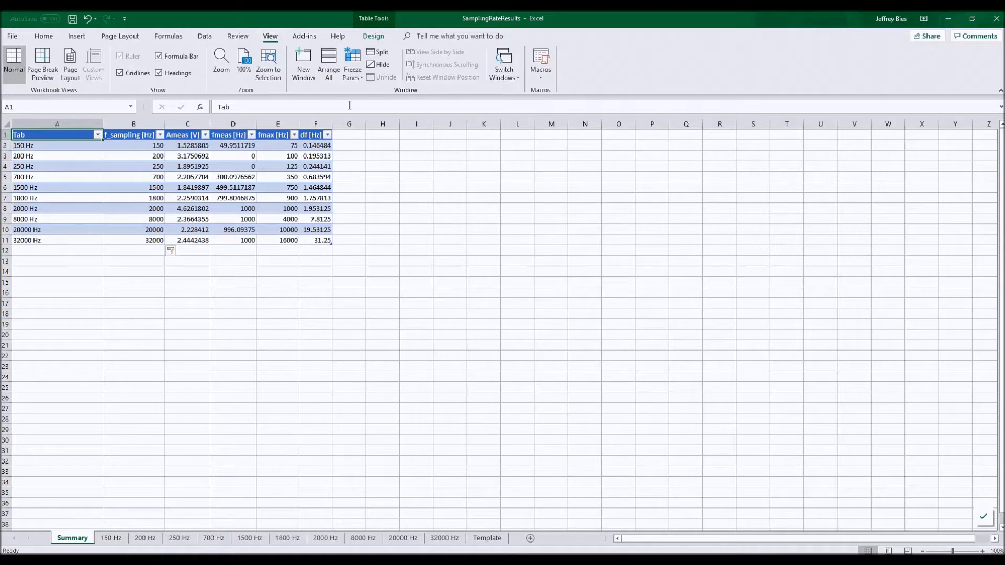
pyautogui.click(132, 72)
# Filter the Summary table's f_sampling column to show only the 200 and 2000 rows.
pyautogui.click(170, 280)
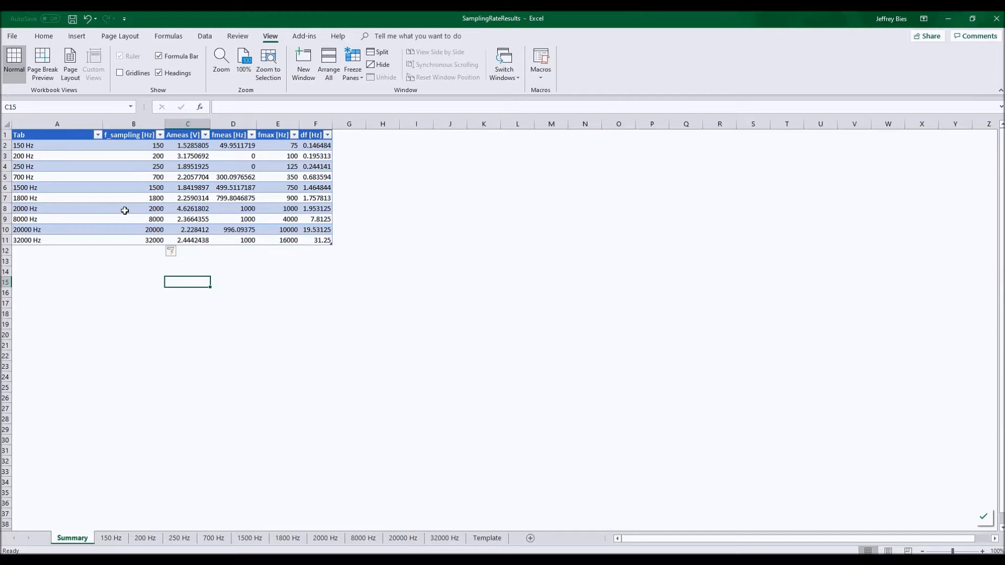
pyautogui.click(160, 135)
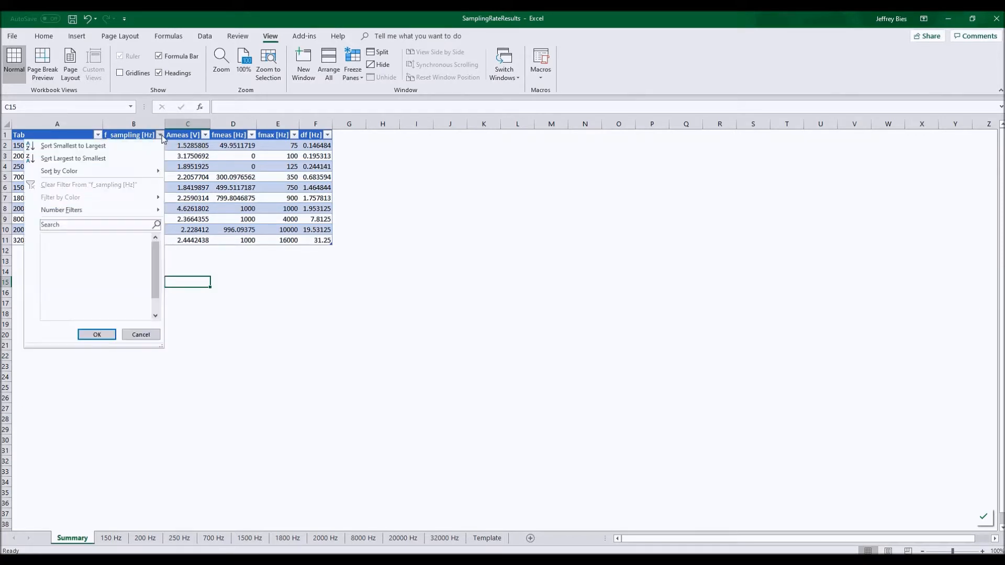
pyautogui.moveTo(156, 252)
pyautogui.mouseDown()
pyautogui.moveTo(159, 286)
pyautogui.moveTo(158, 248)
pyautogui.mouseUp()
pyautogui.click(55, 238)
pyautogui.click(57, 257)
pyautogui.click(58, 305)
pyautogui.click(97, 335)
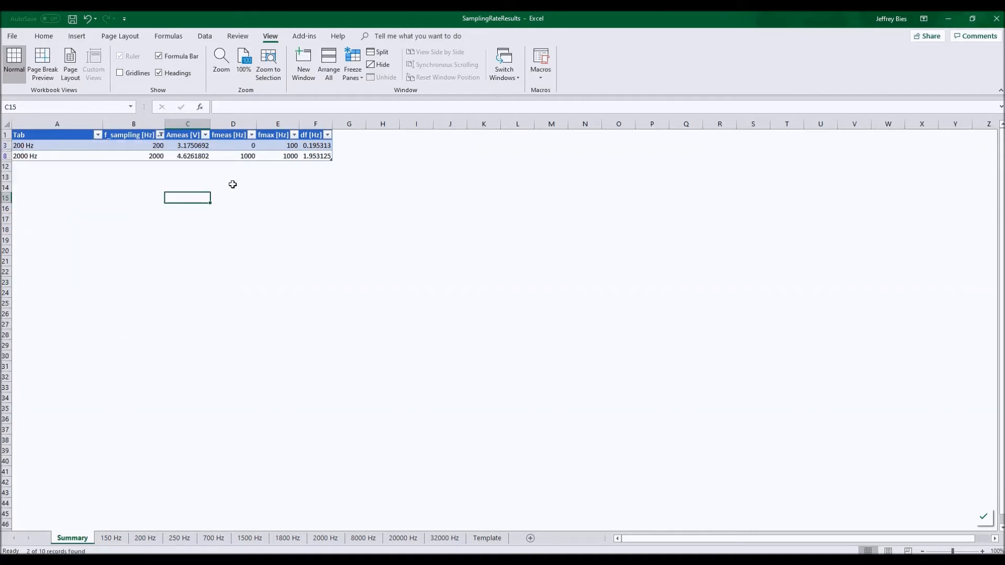